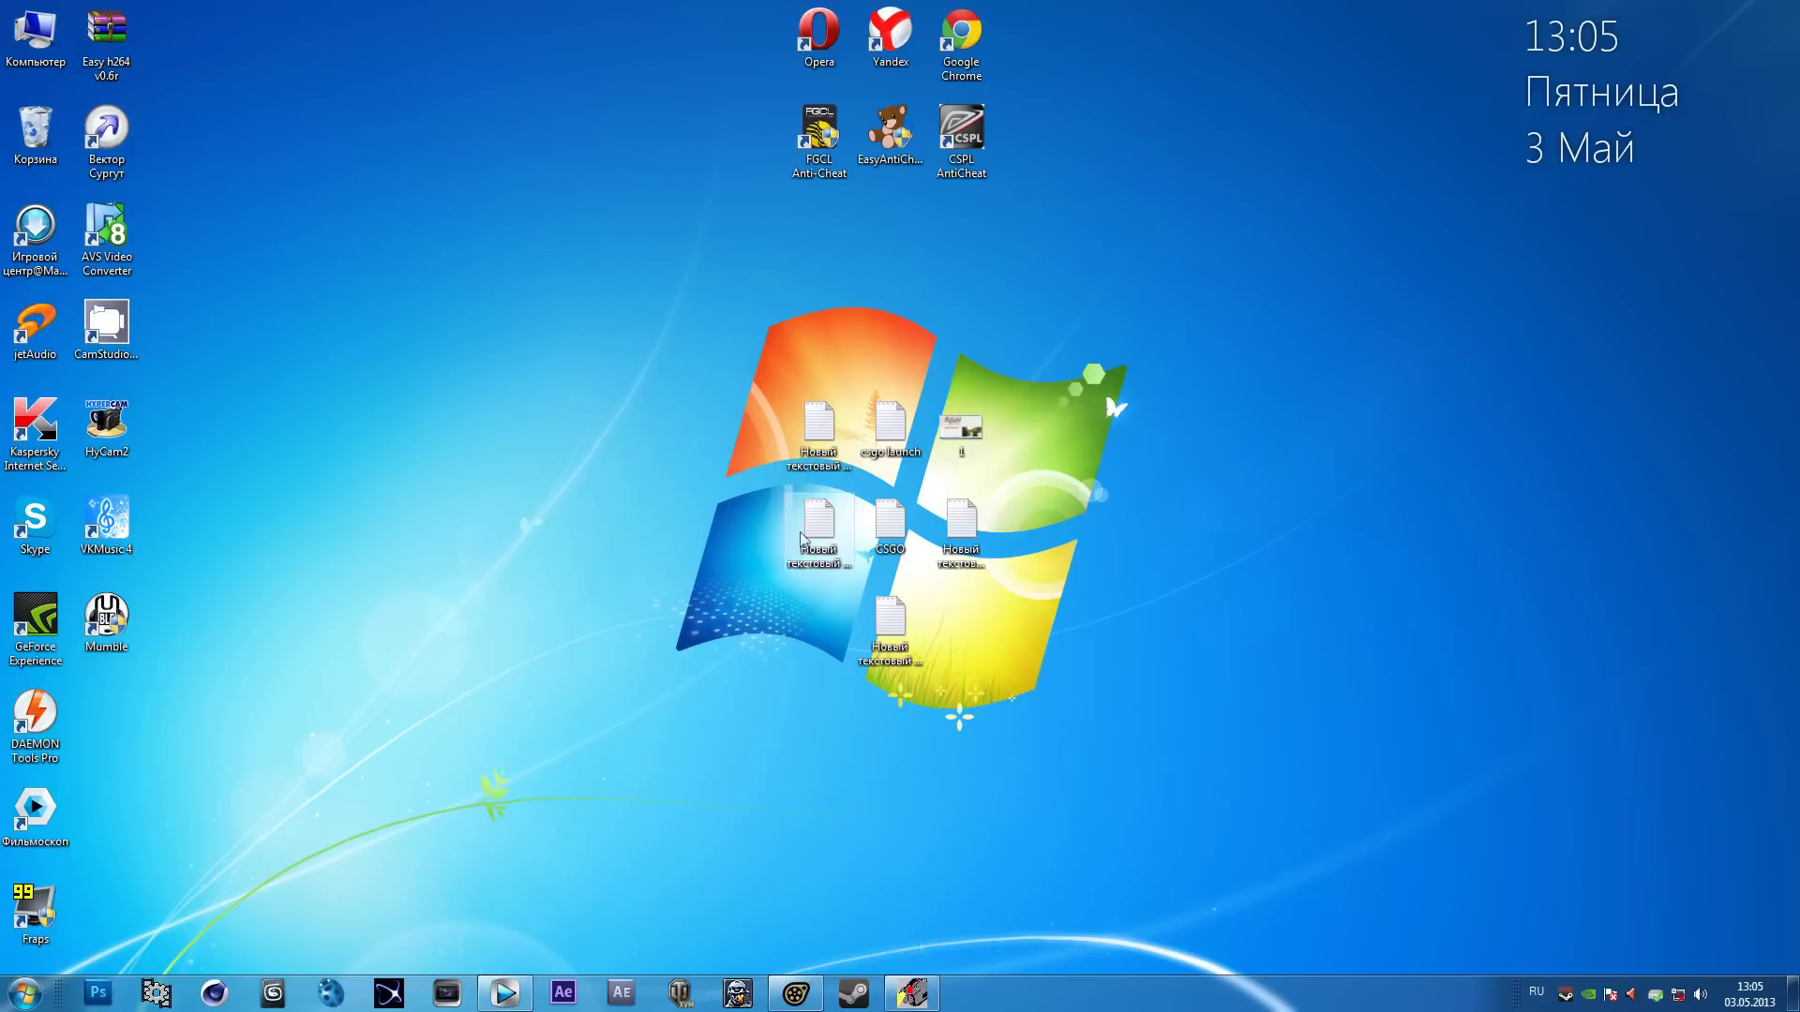
# Switch to the Source Filmmaker session and fit its window to the screen.
pyautogui.click(818, 1003)
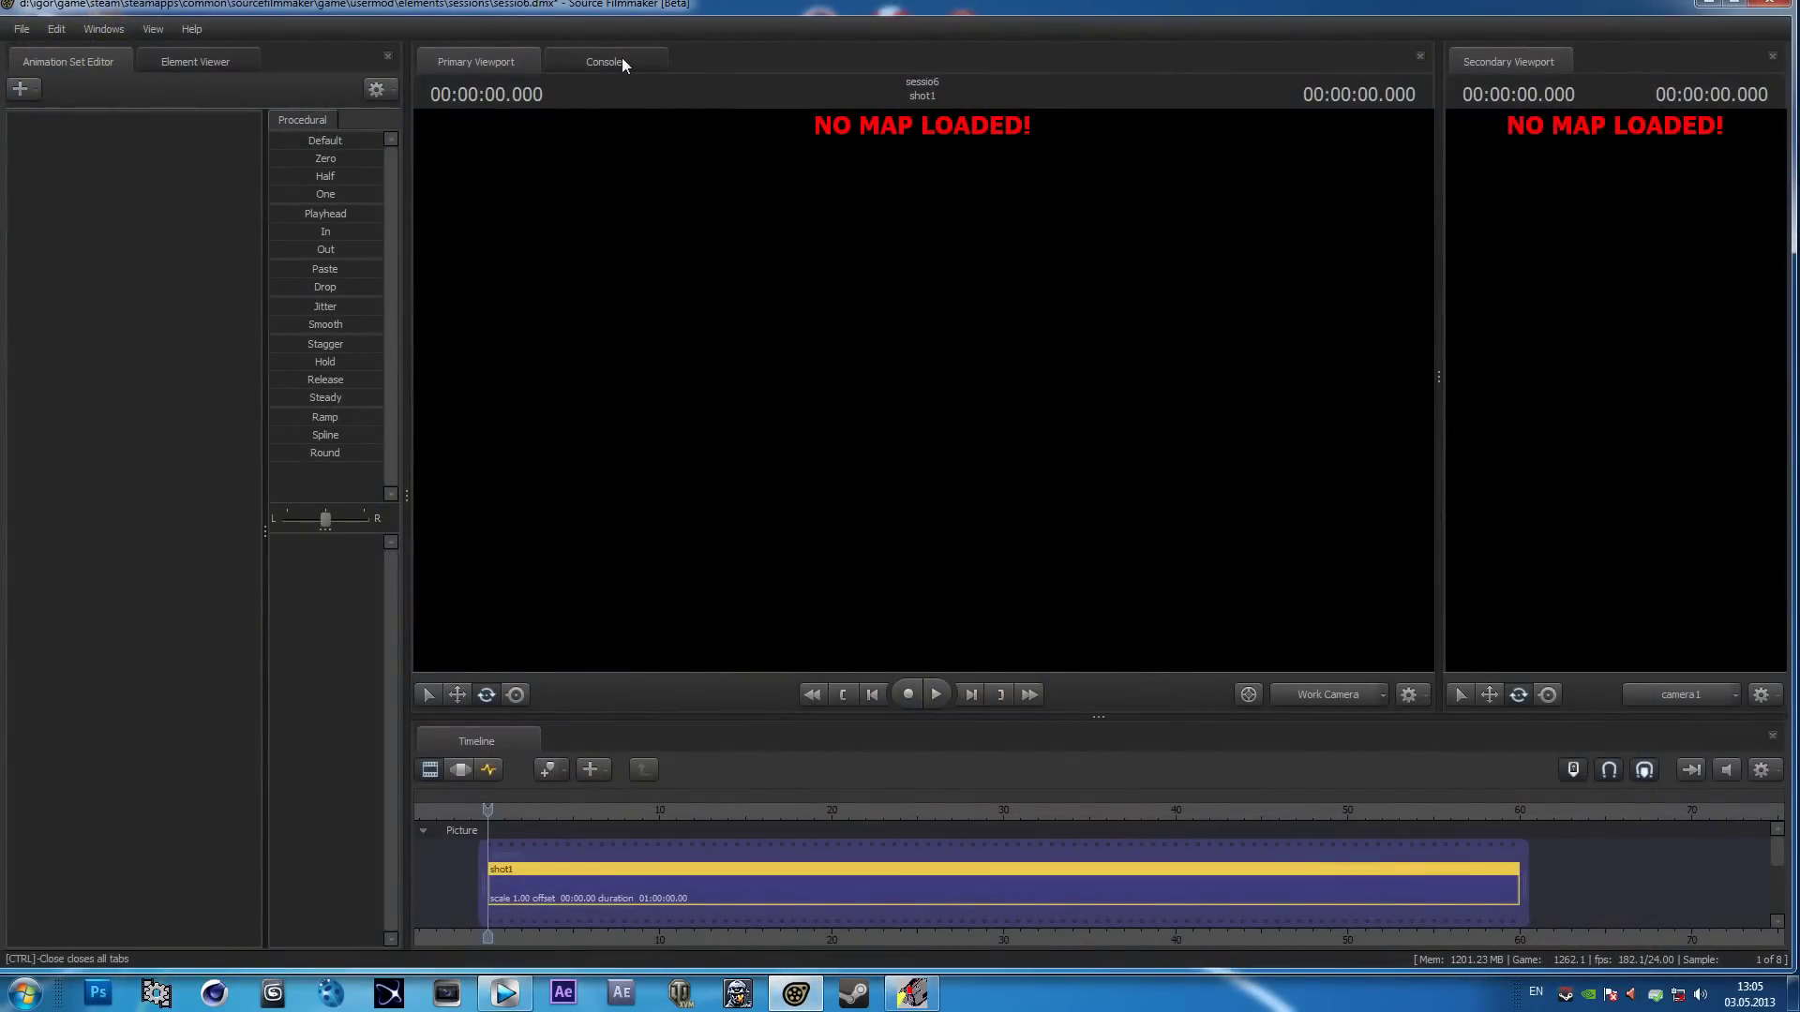
pyautogui.rightClick(769, 256)
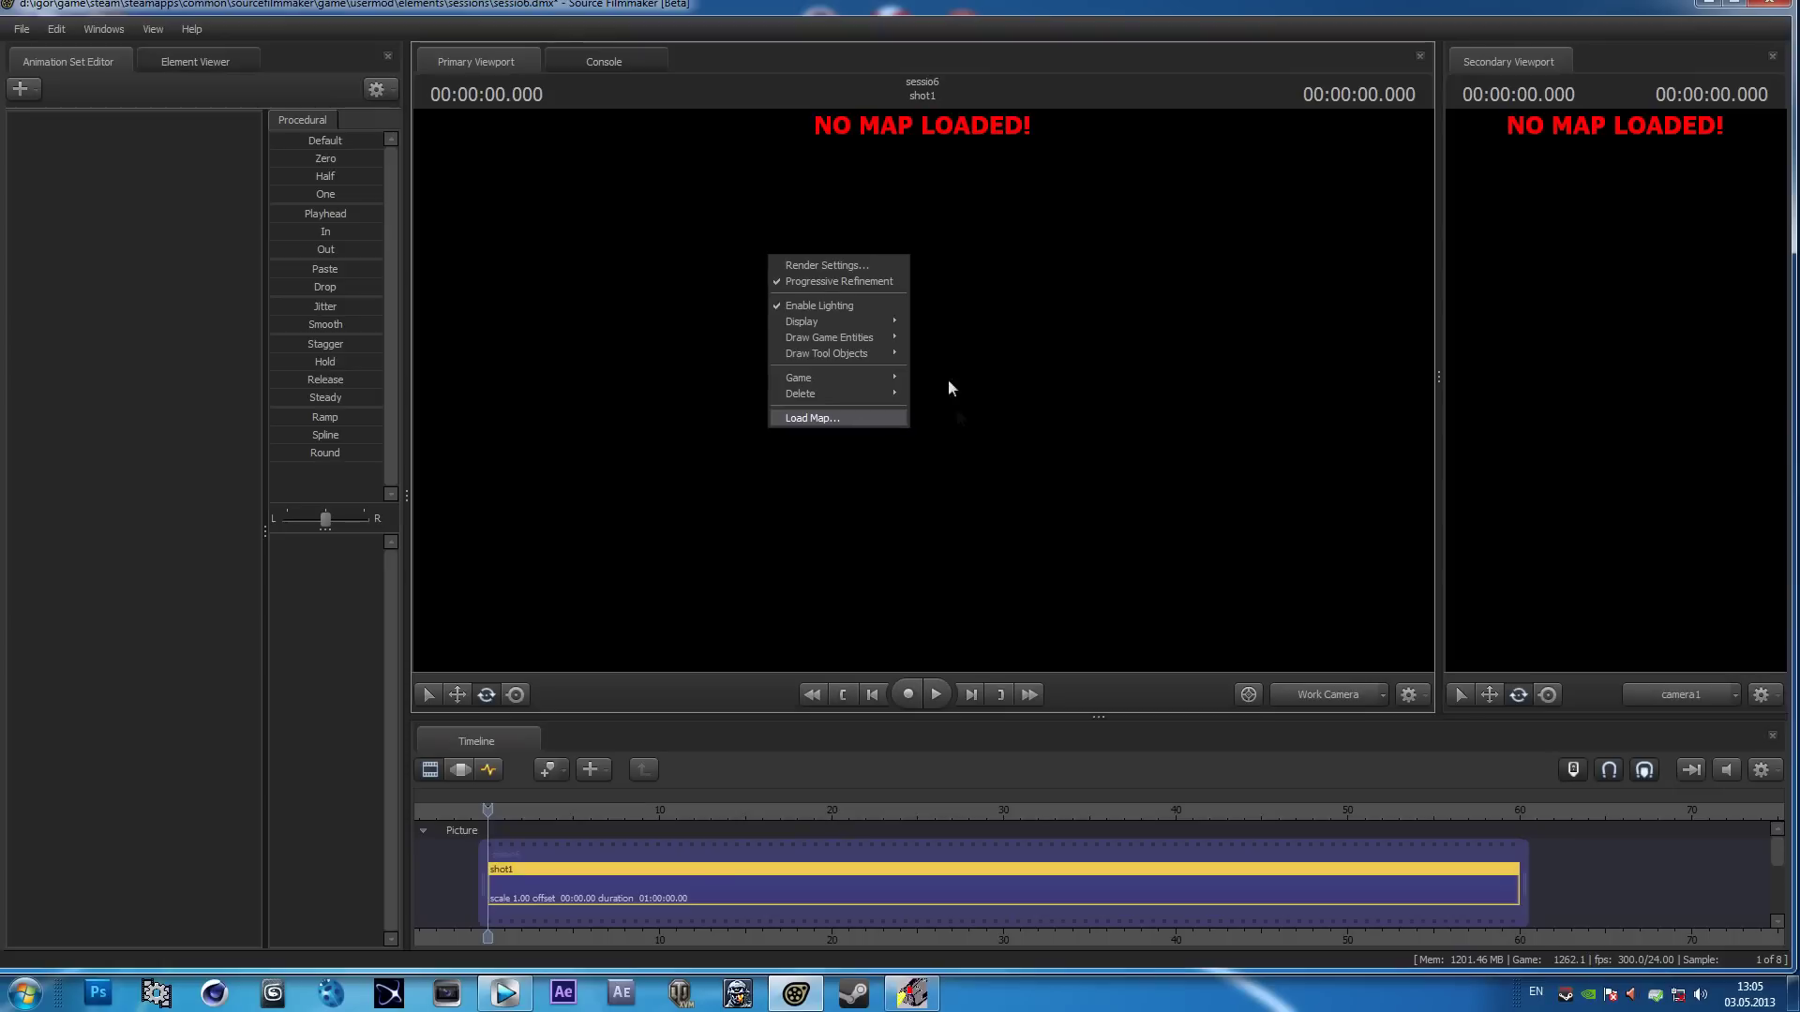
pyautogui.click(688, 340)
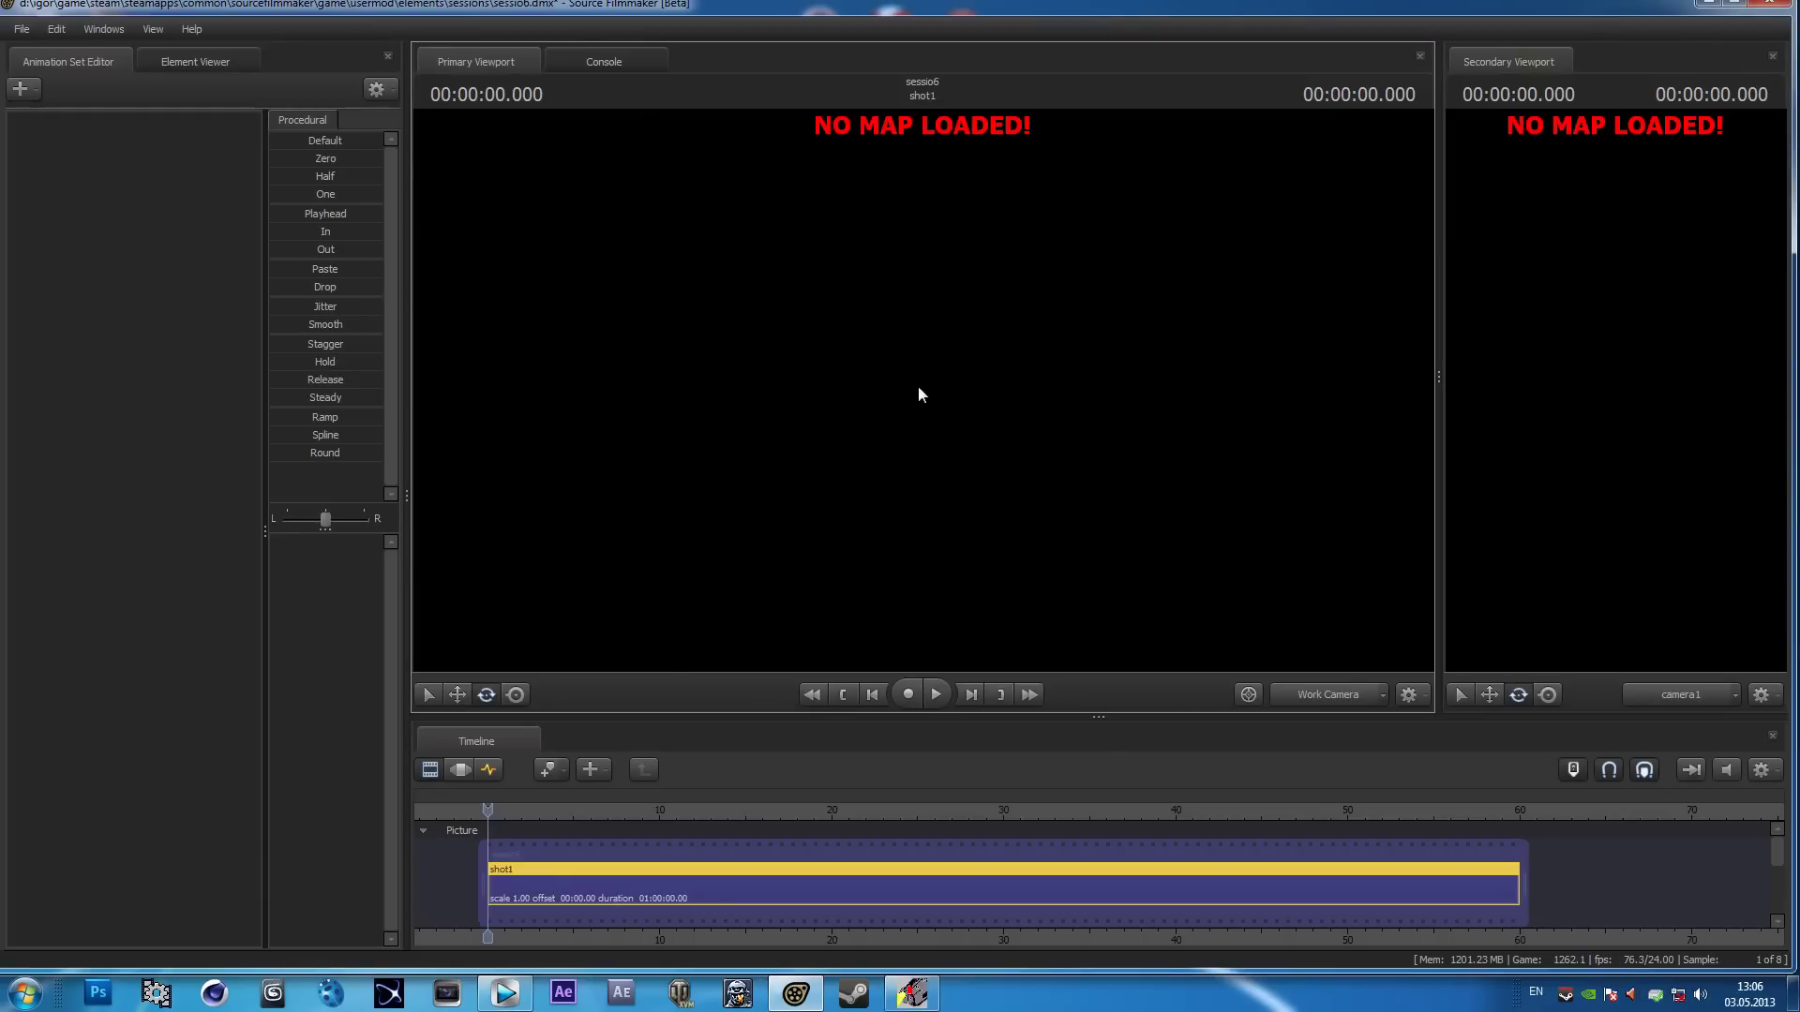
pyautogui.click(1733, 6)
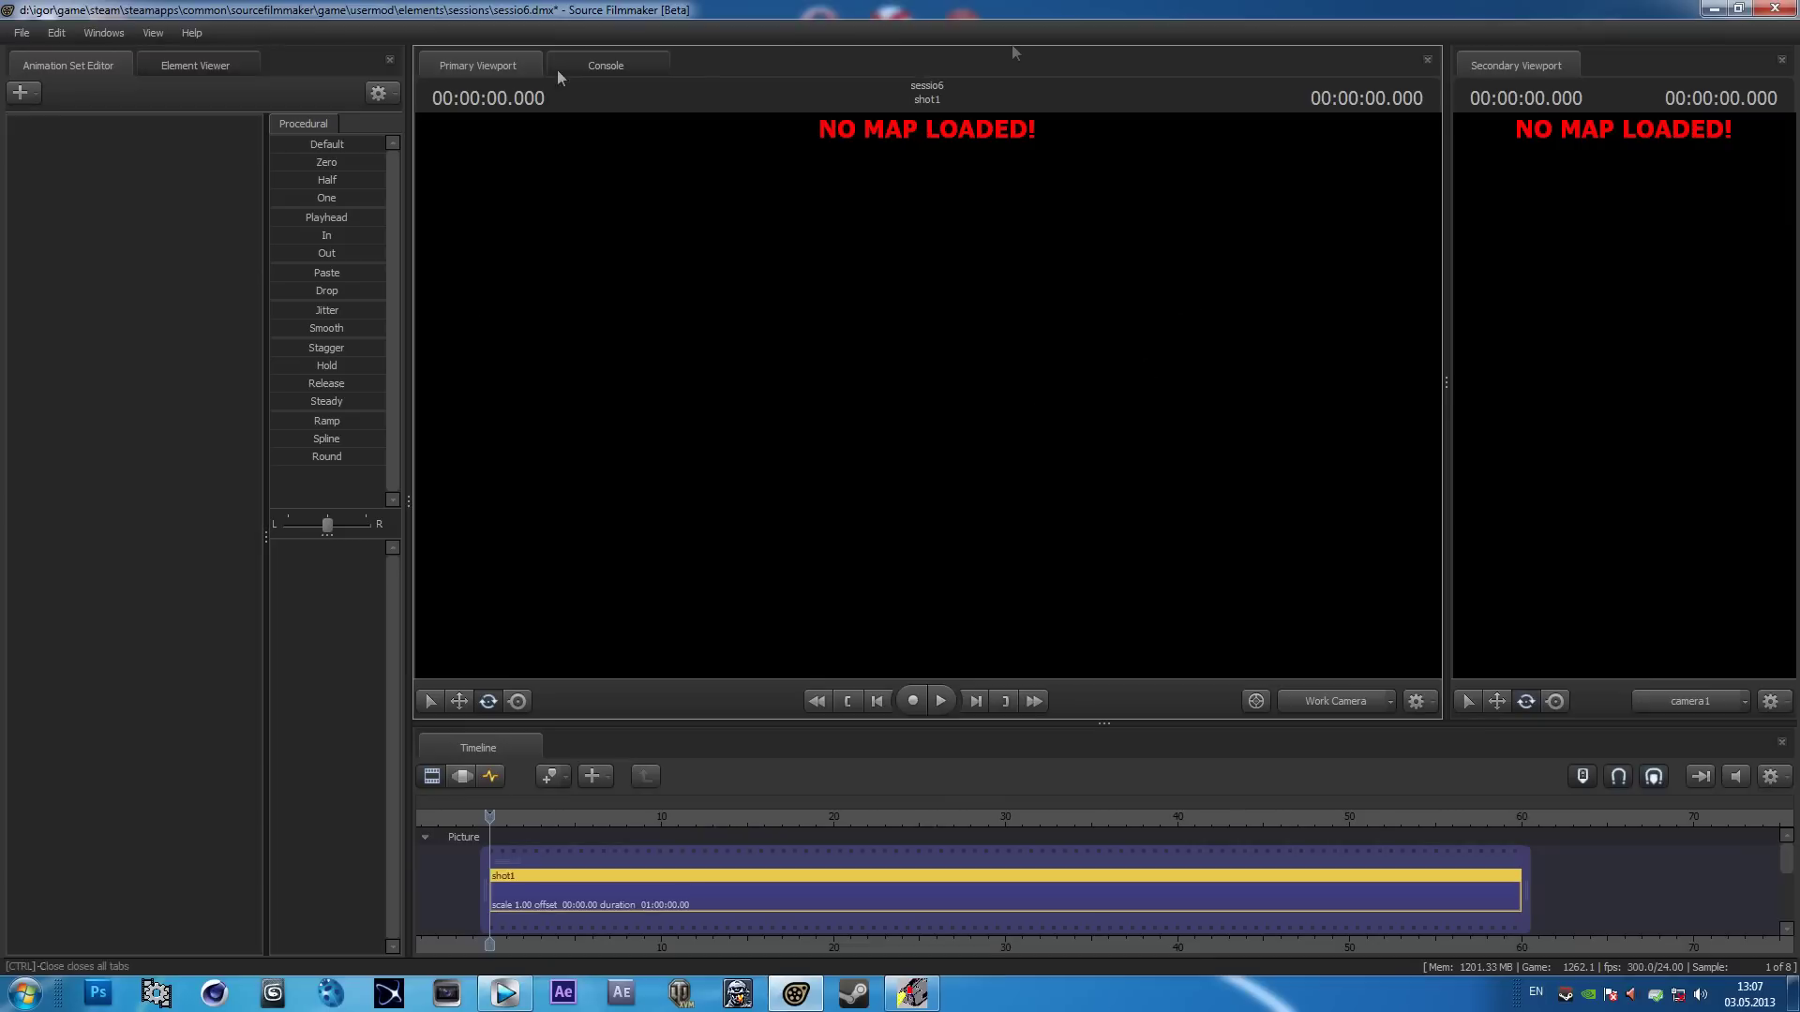
# Load the cstrike map de_dust2.bsp into the session.
pyautogui.rightClick(807, 324)
pyautogui.click(853, 486)
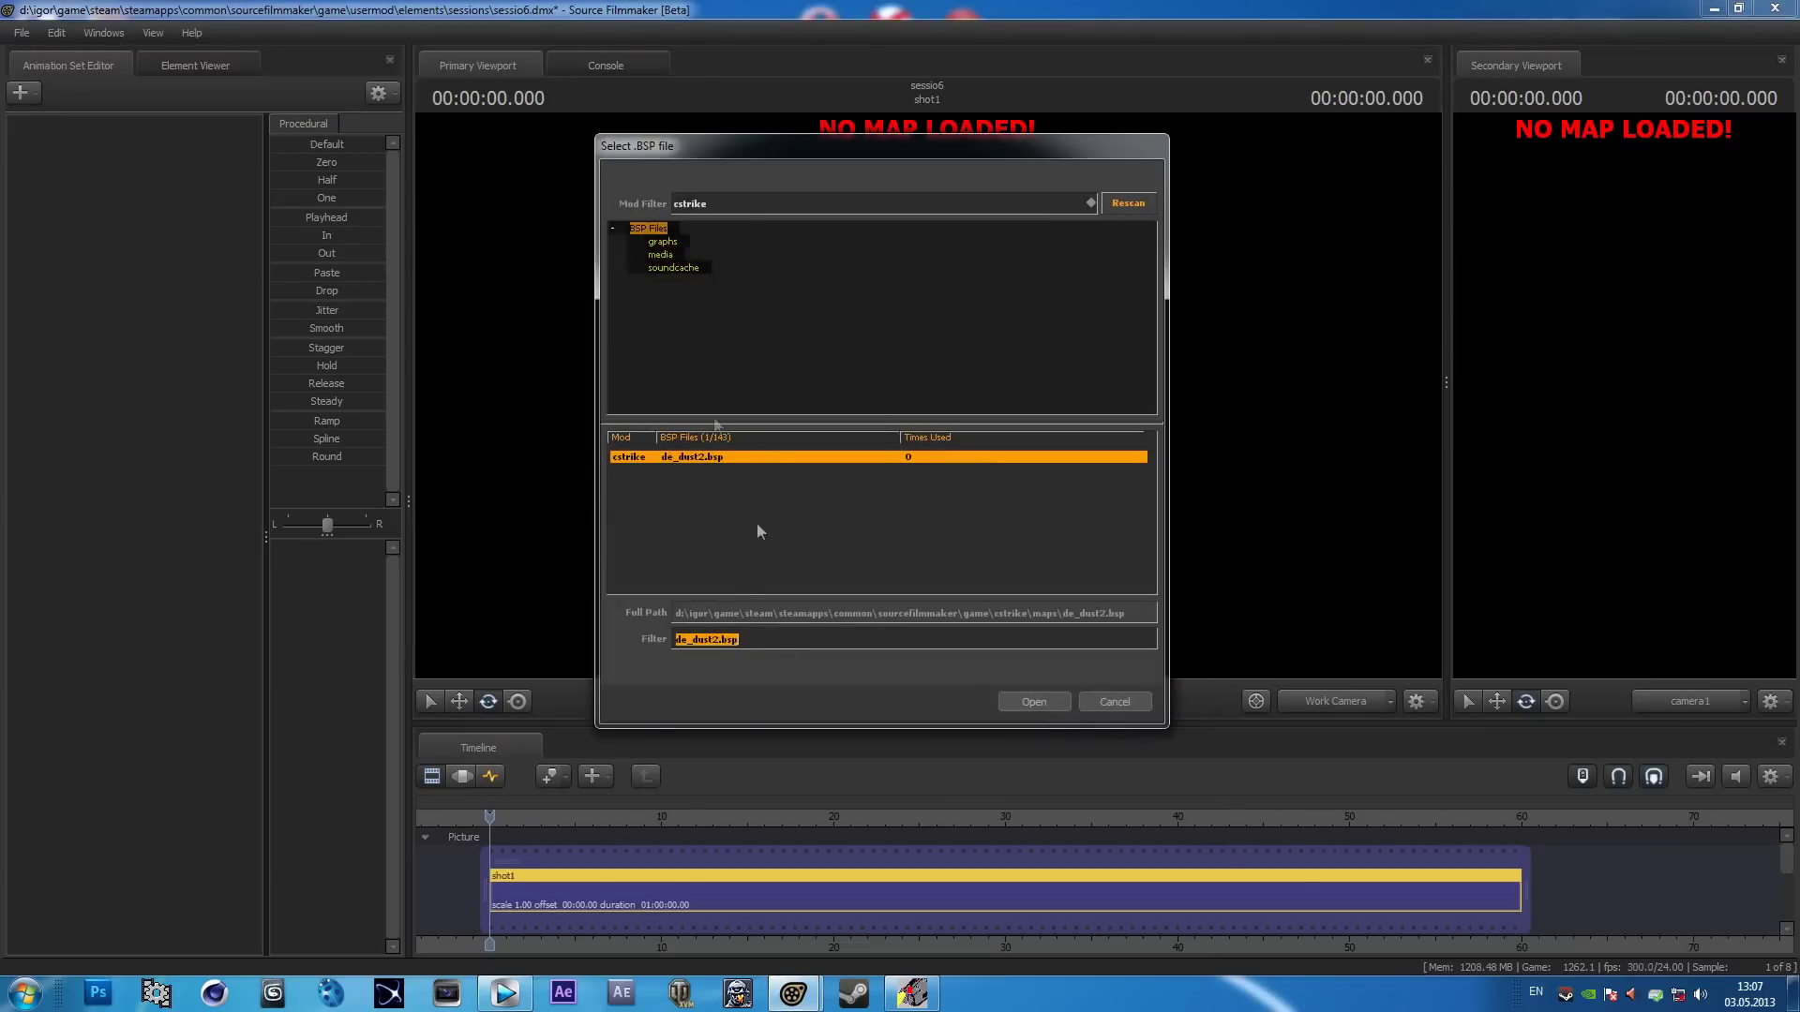
pyautogui.doubleClick(750, 457)
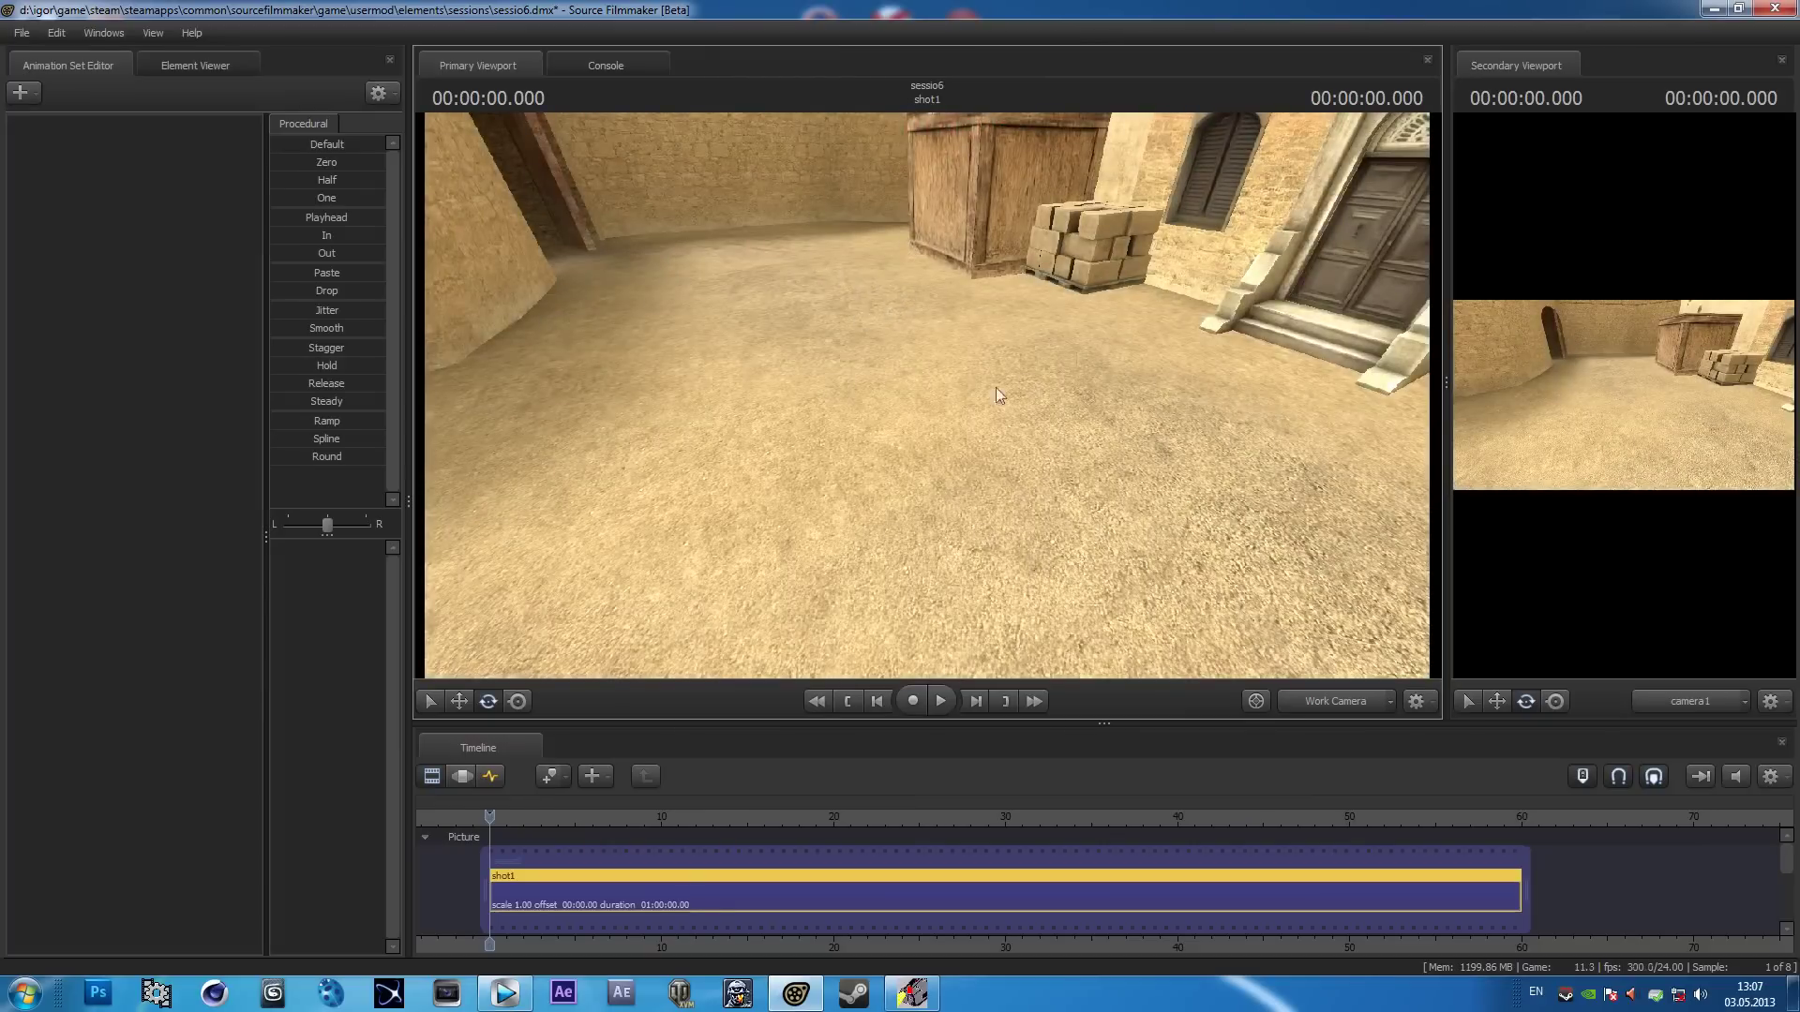
# Start an animation set for a new model and choose player\ct_gsg9.mdl from the cstrike models.
pyautogui.moveTo(996, 388); pyautogui.dragTo(926, 396)
pyautogui.click(20, 92)
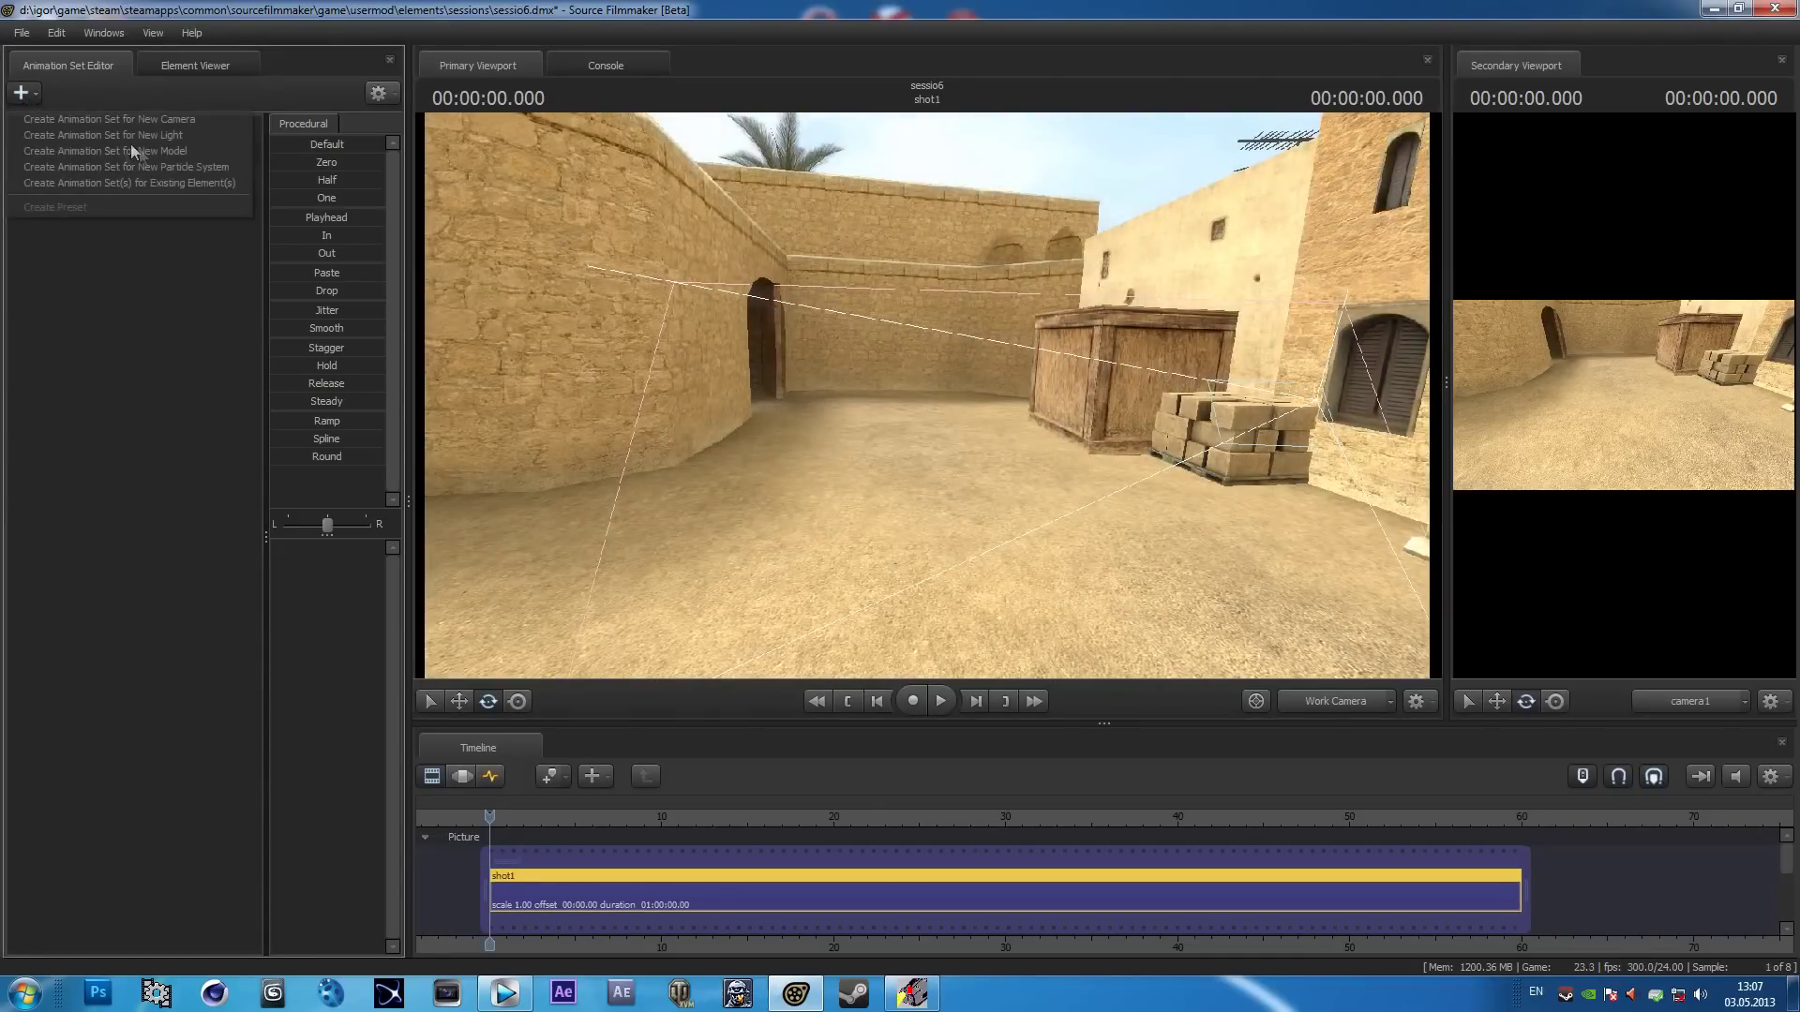
pyautogui.click(161, 154)
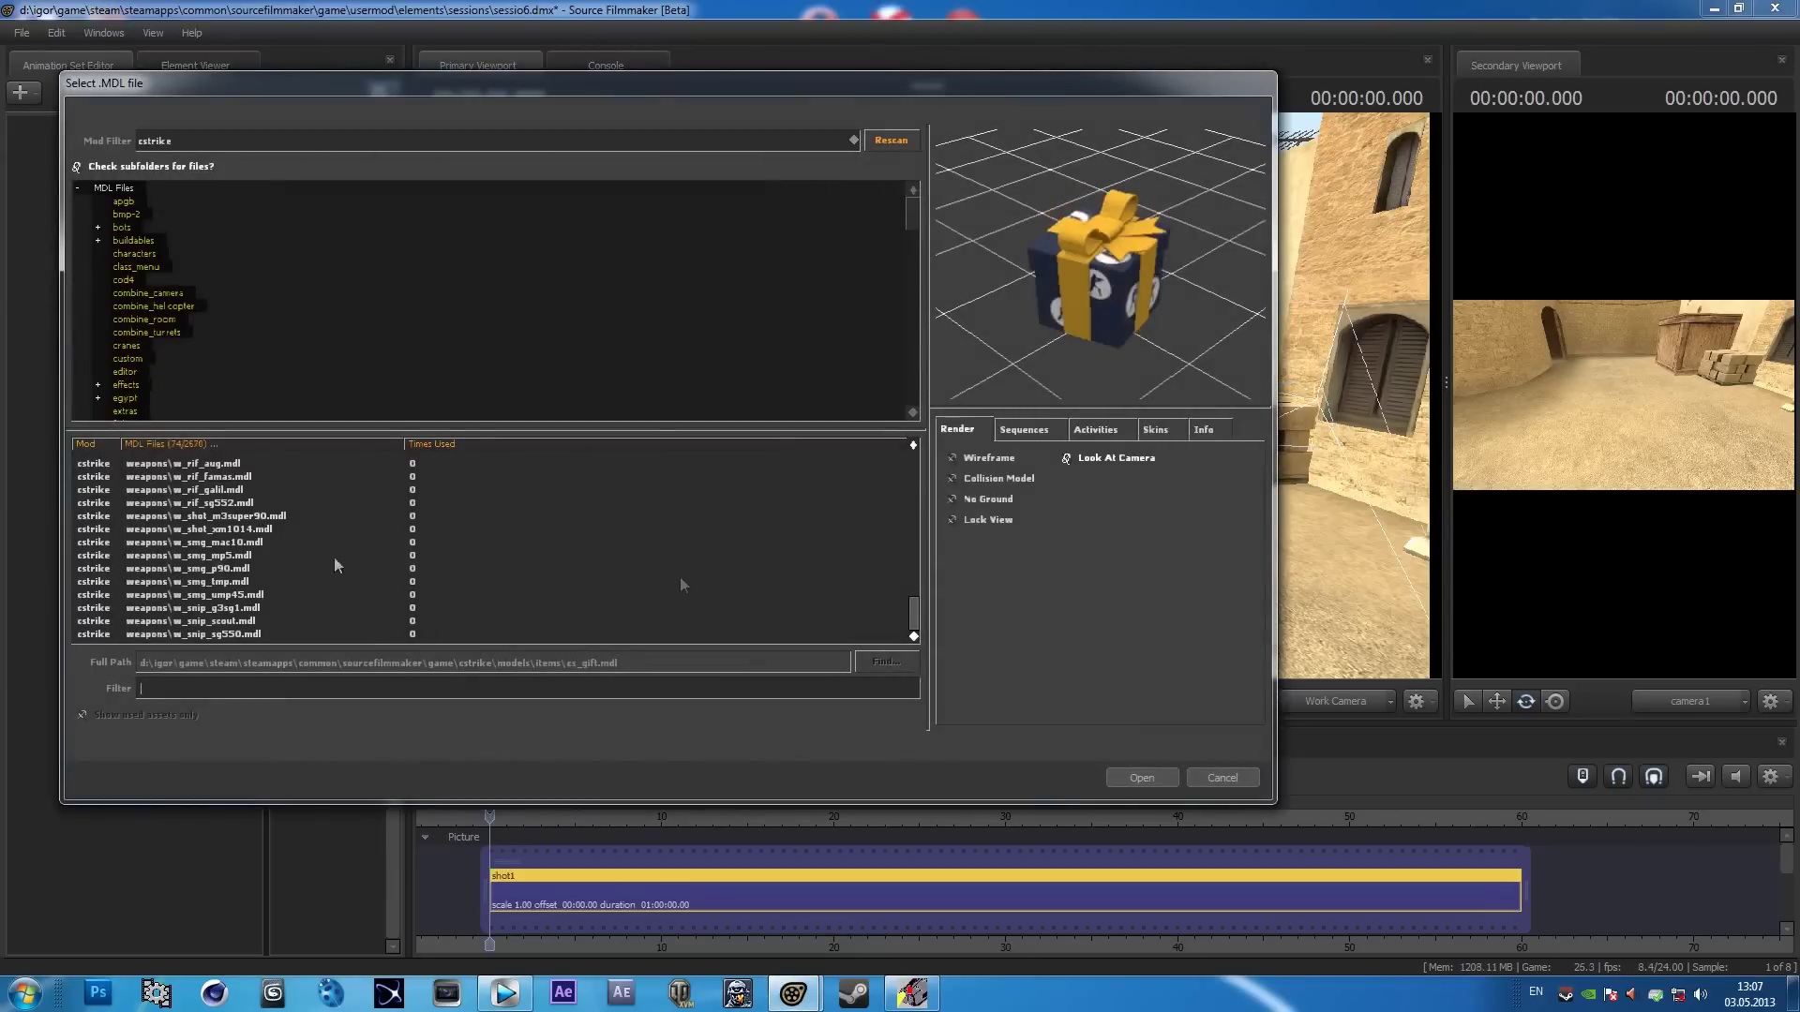
pyautogui.moveTo(914, 610); pyautogui.dragTo(912, 533)
pyautogui.moveTo(912, 612); pyautogui.dragTo(913, 454)
pyautogui.click(186, 519)
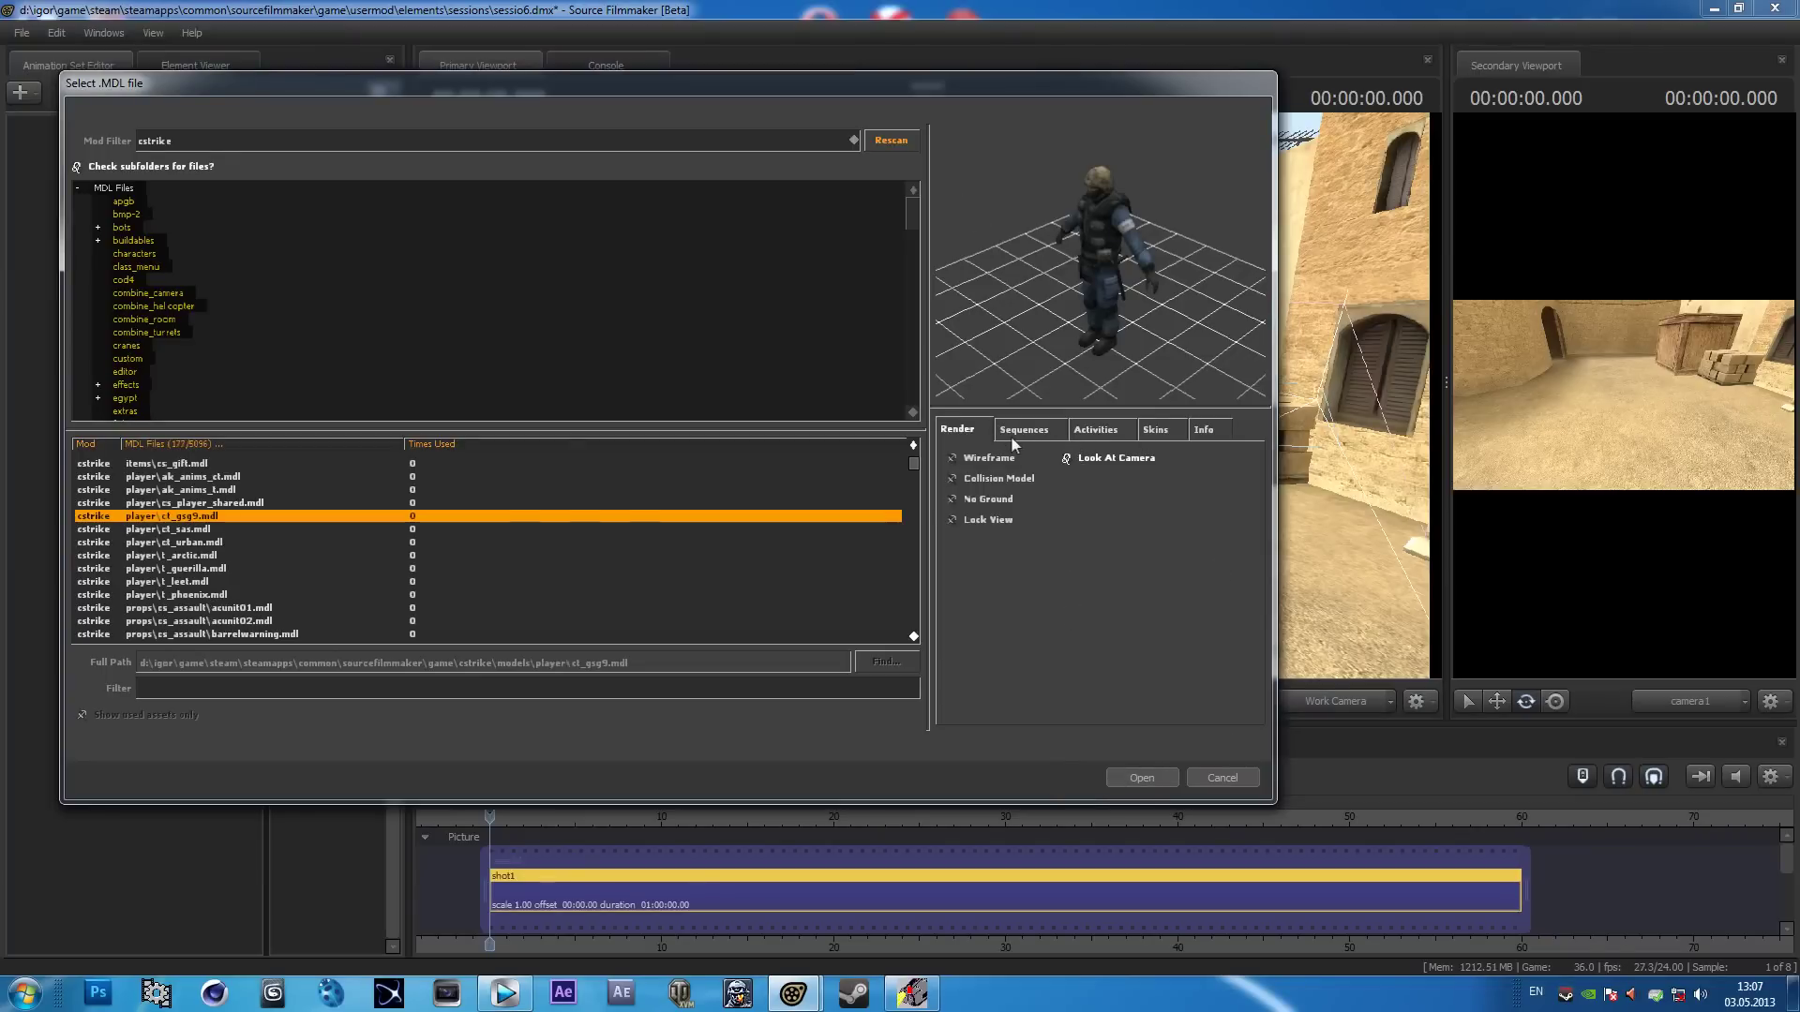
# Preview the ct_gsg9 model's animation sequences, including walk_lower and several AK and AWP reload sequences.
pyautogui.click(1016, 437)
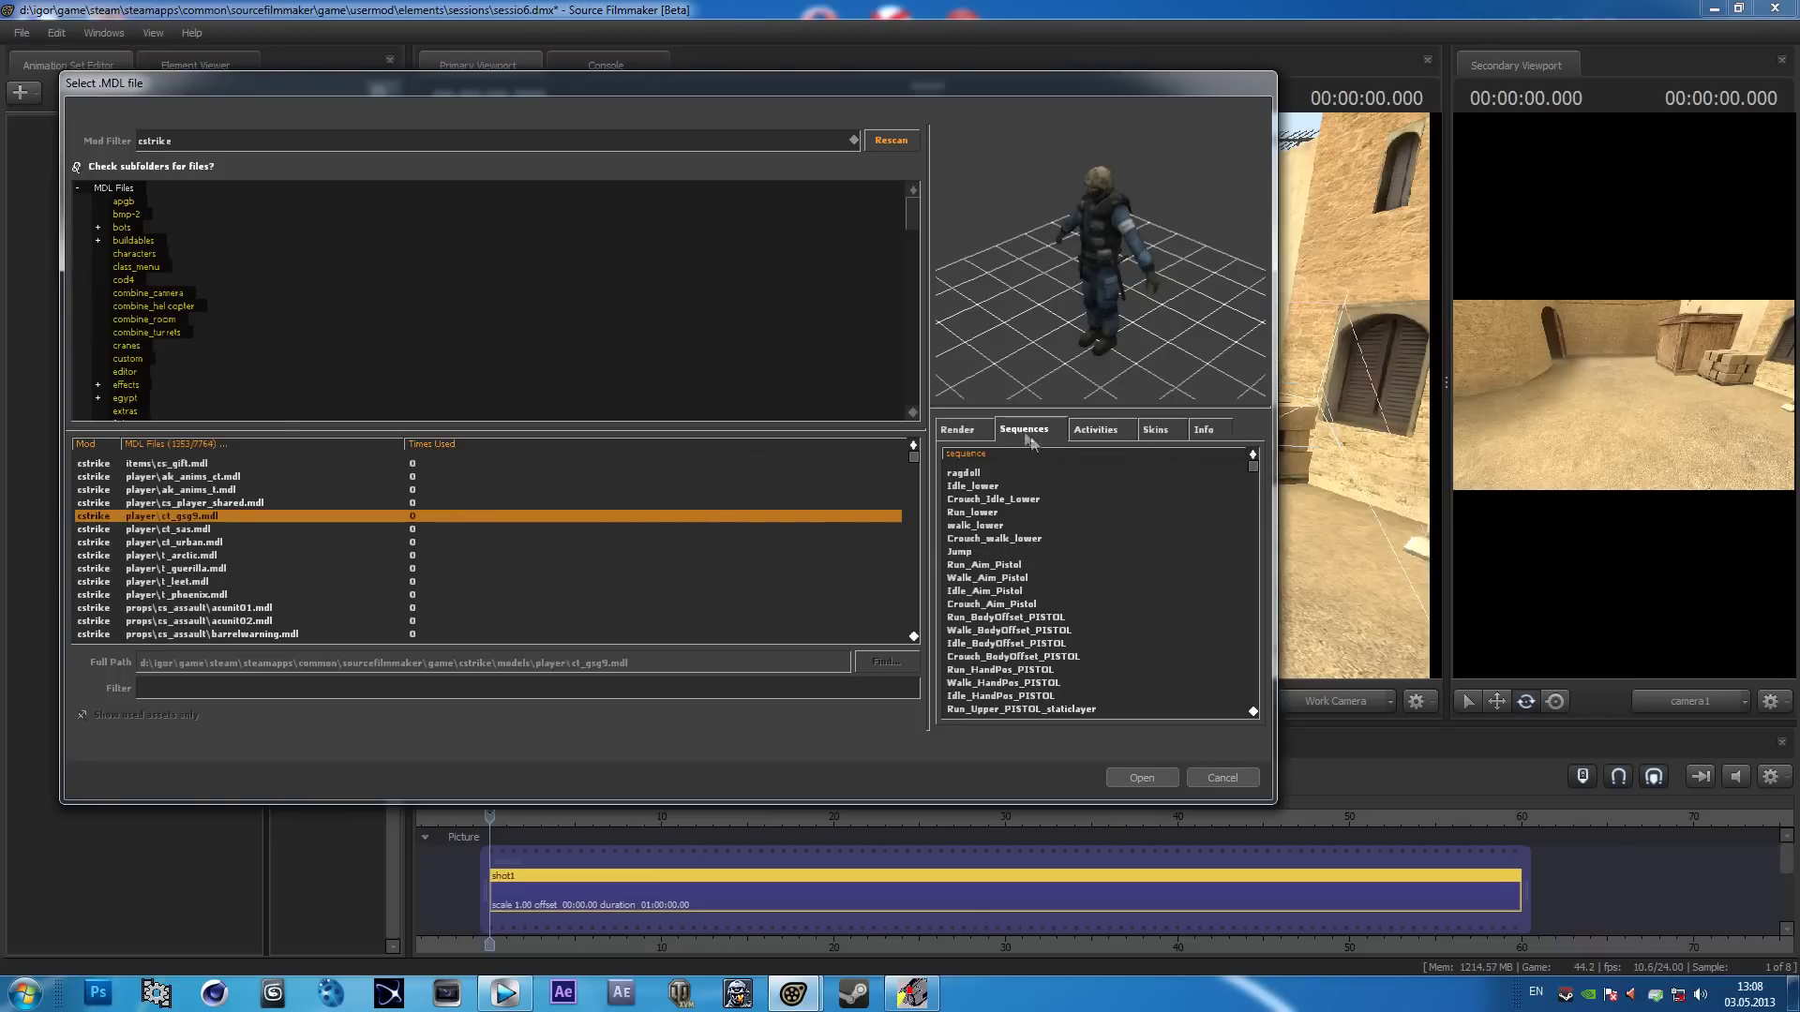
pyautogui.click(971, 526)
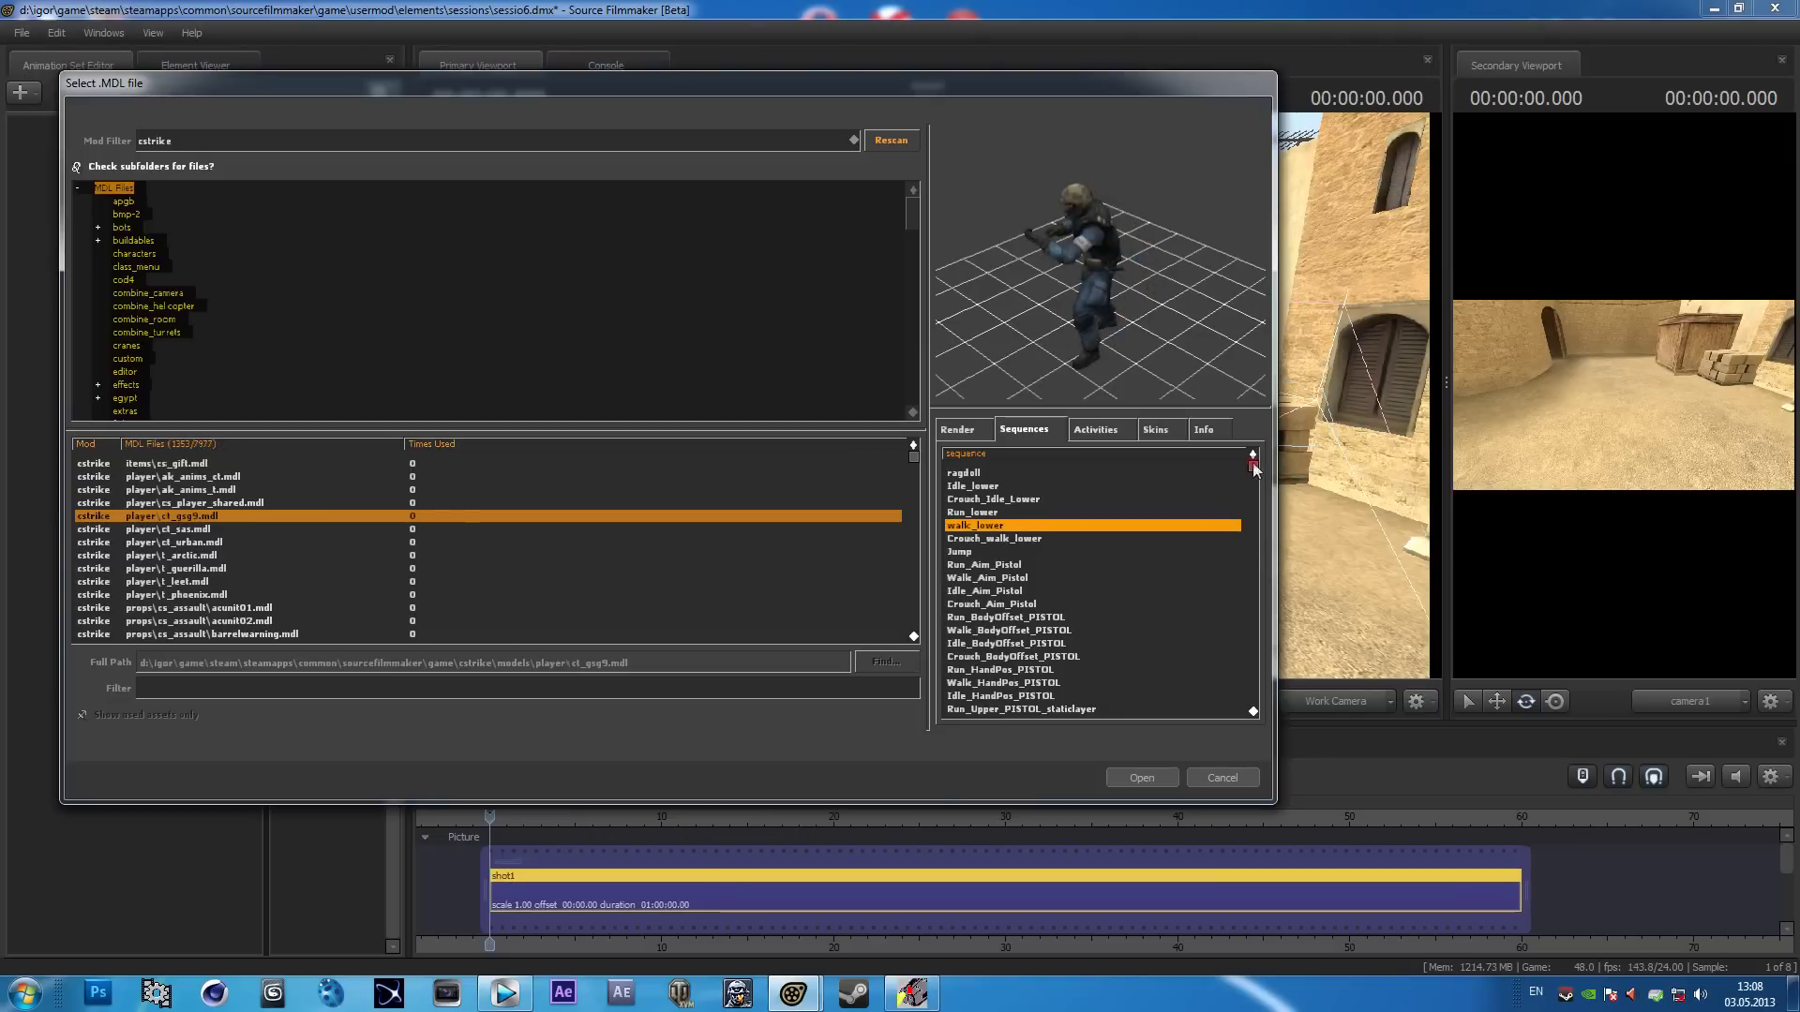
pyautogui.moveTo(1254, 469); pyautogui.dragTo(1254, 724)
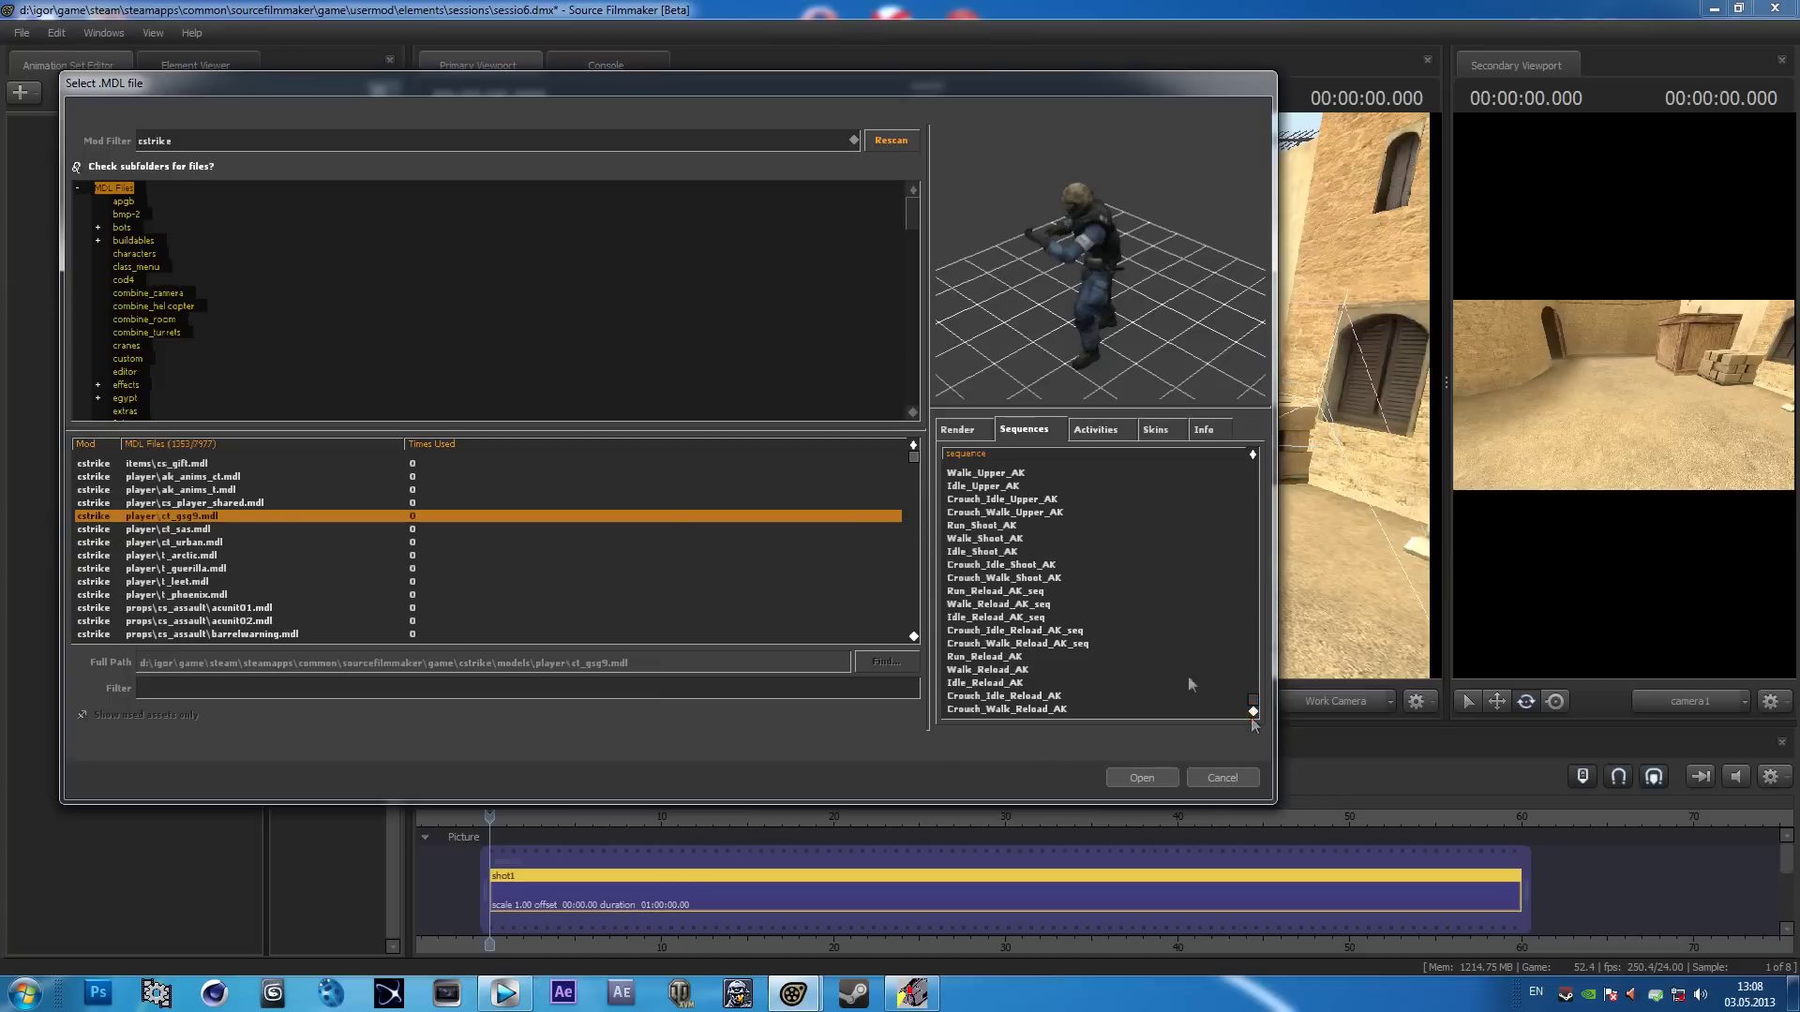
pyautogui.click(1008, 630)
pyautogui.click(1001, 604)
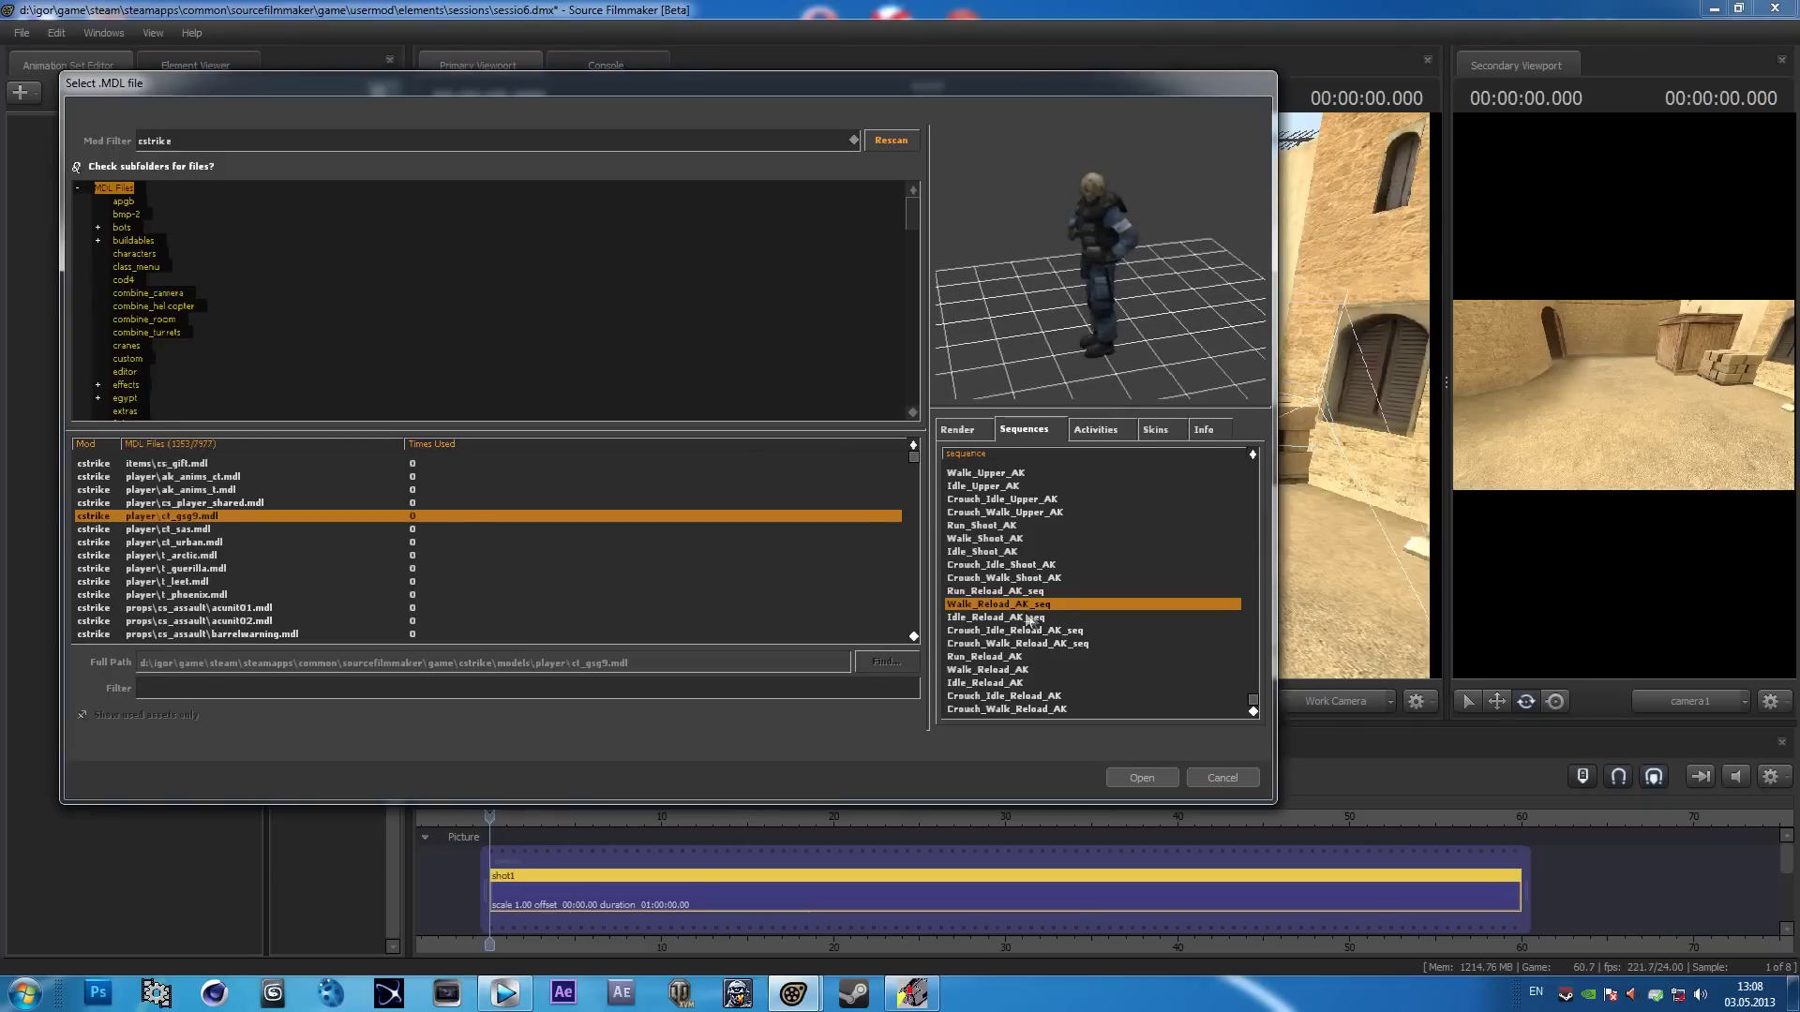
pyautogui.moveTo(1039, 607); pyautogui.dragTo(1127, 245)
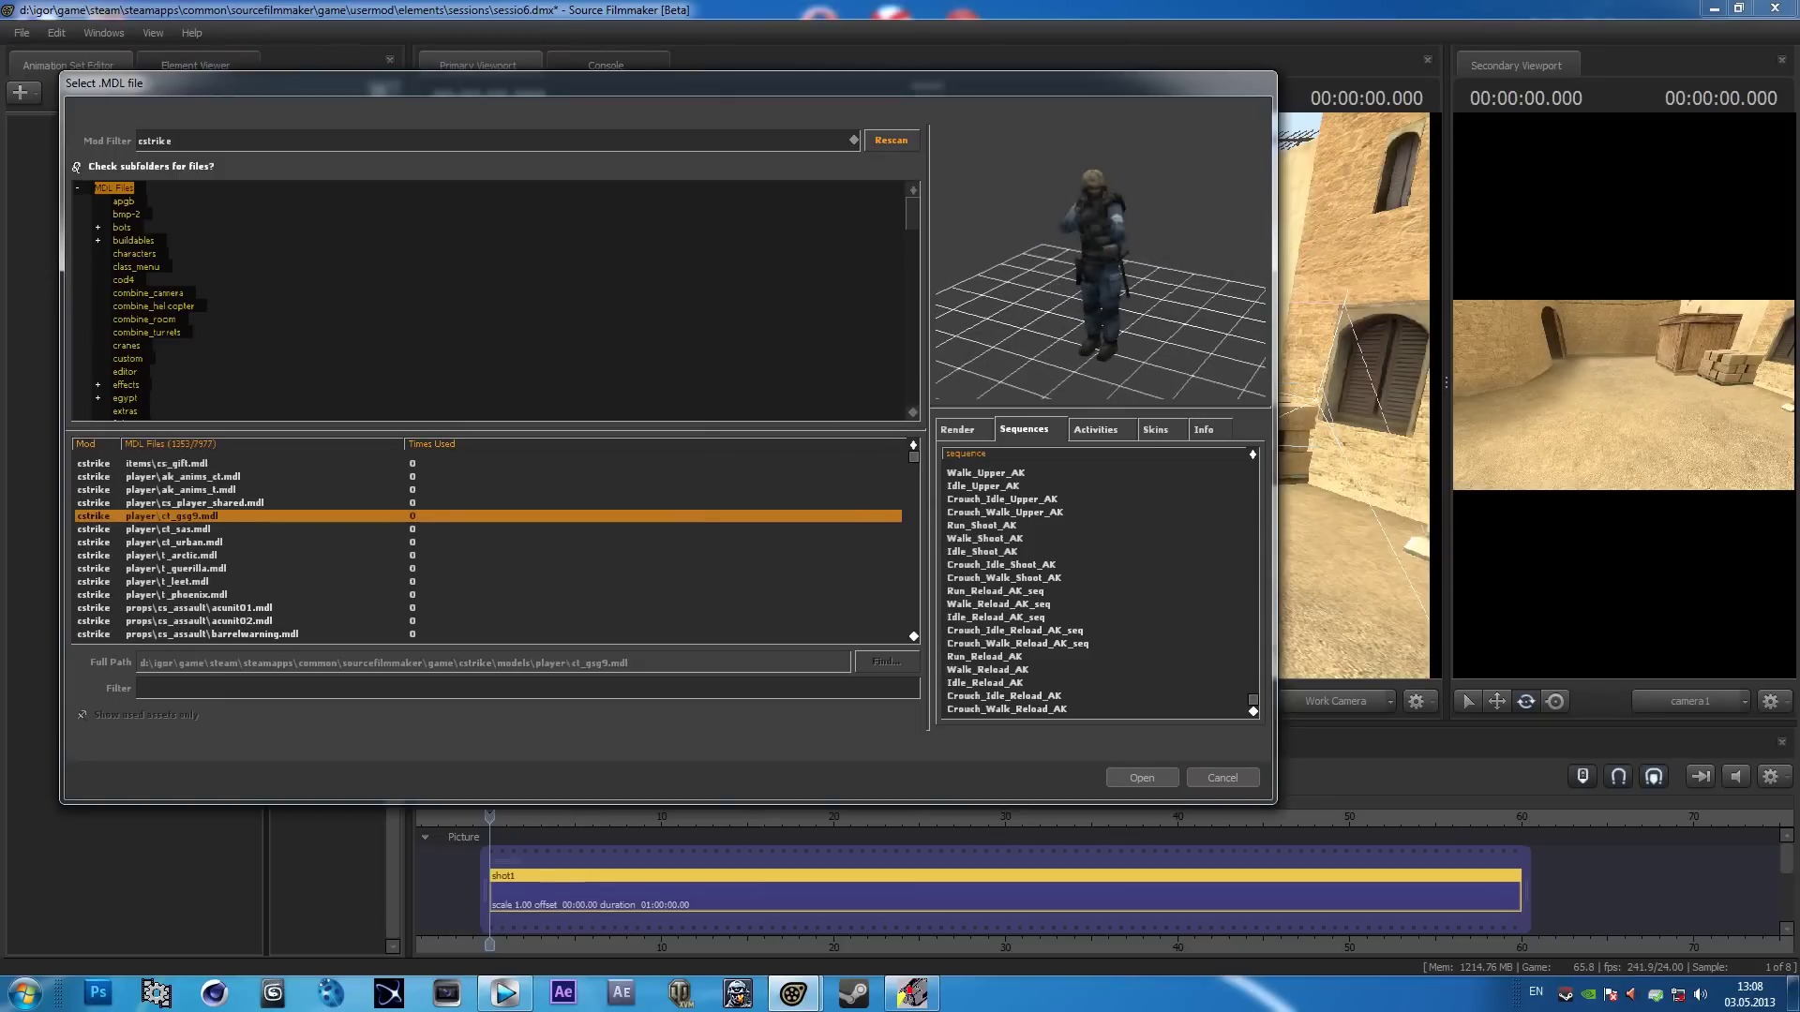
pyautogui.click(1031, 630)
pyautogui.moveTo(1253, 703); pyautogui.dragTo(1062, 561)
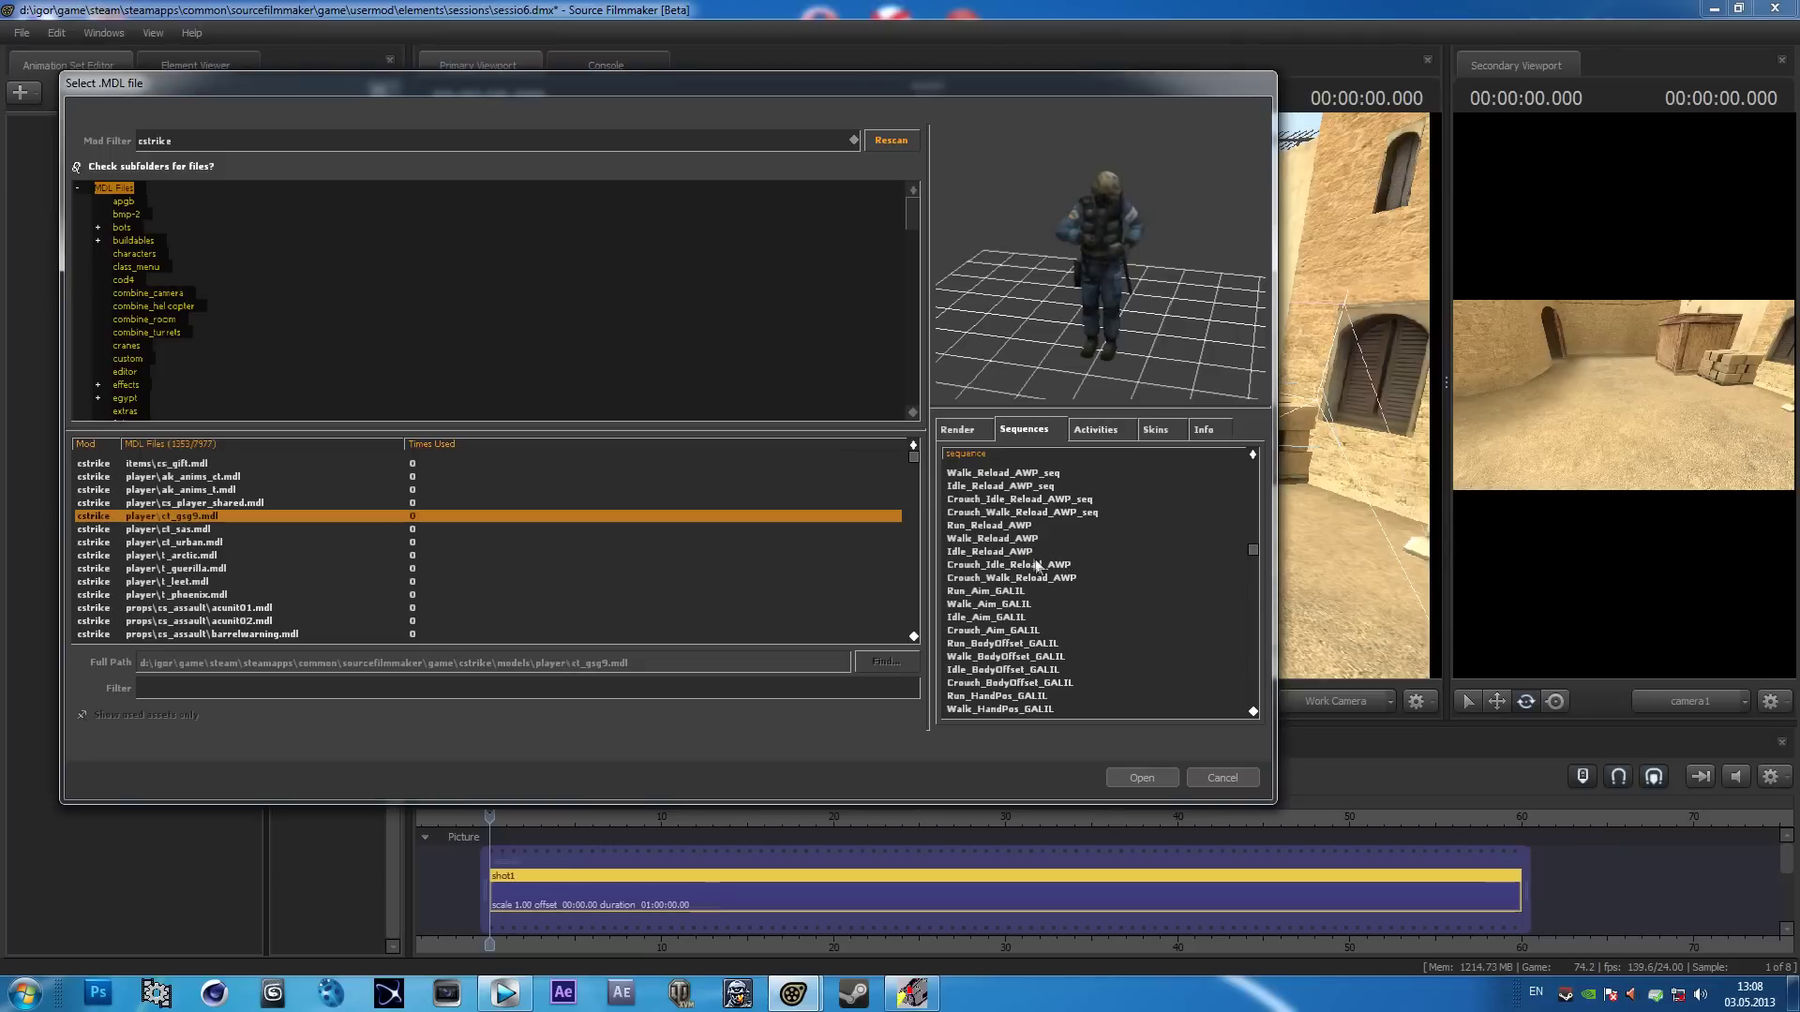
pyautogui.click(1033, 564)
pyautogui.moveTo(1256, 551); pyautogui.dragTo(1257, 521)
pyautogui.moveTo(1093, 266); pyautogui.dragTo(1013, 267)
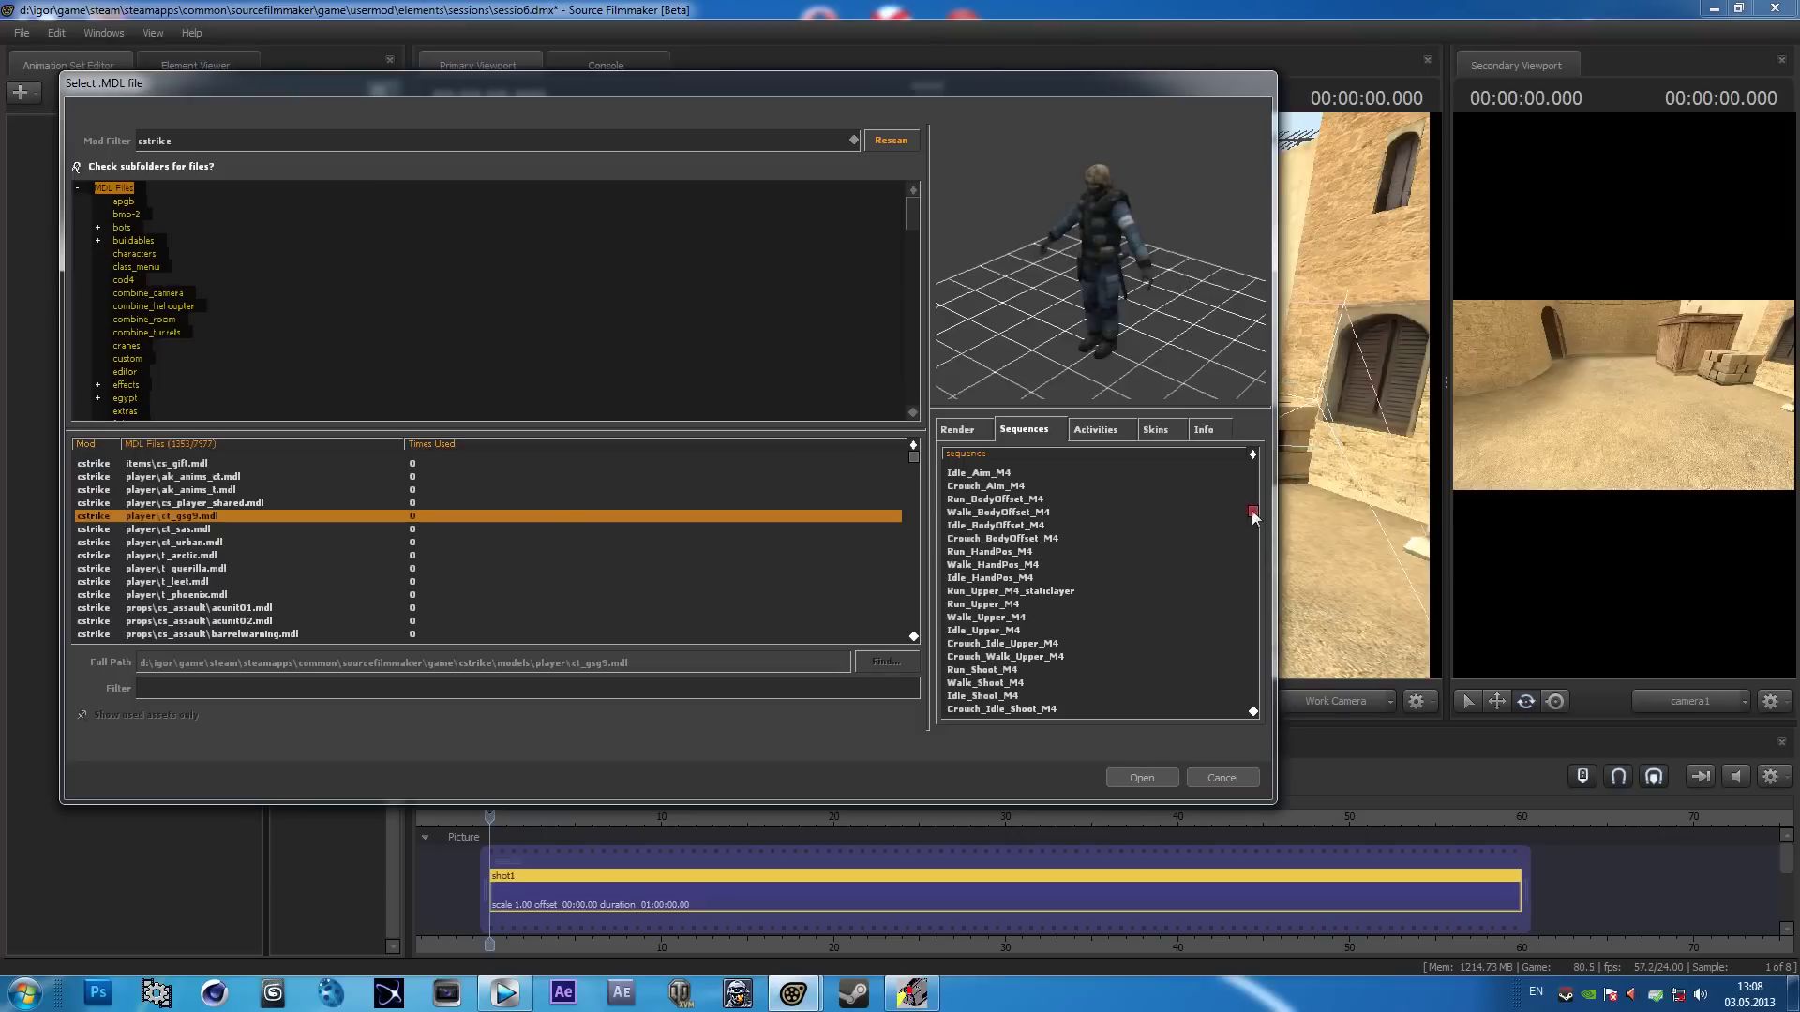
pyautogui.moveTo(1256, 511); pyautogui.dragTo(1249, 450)
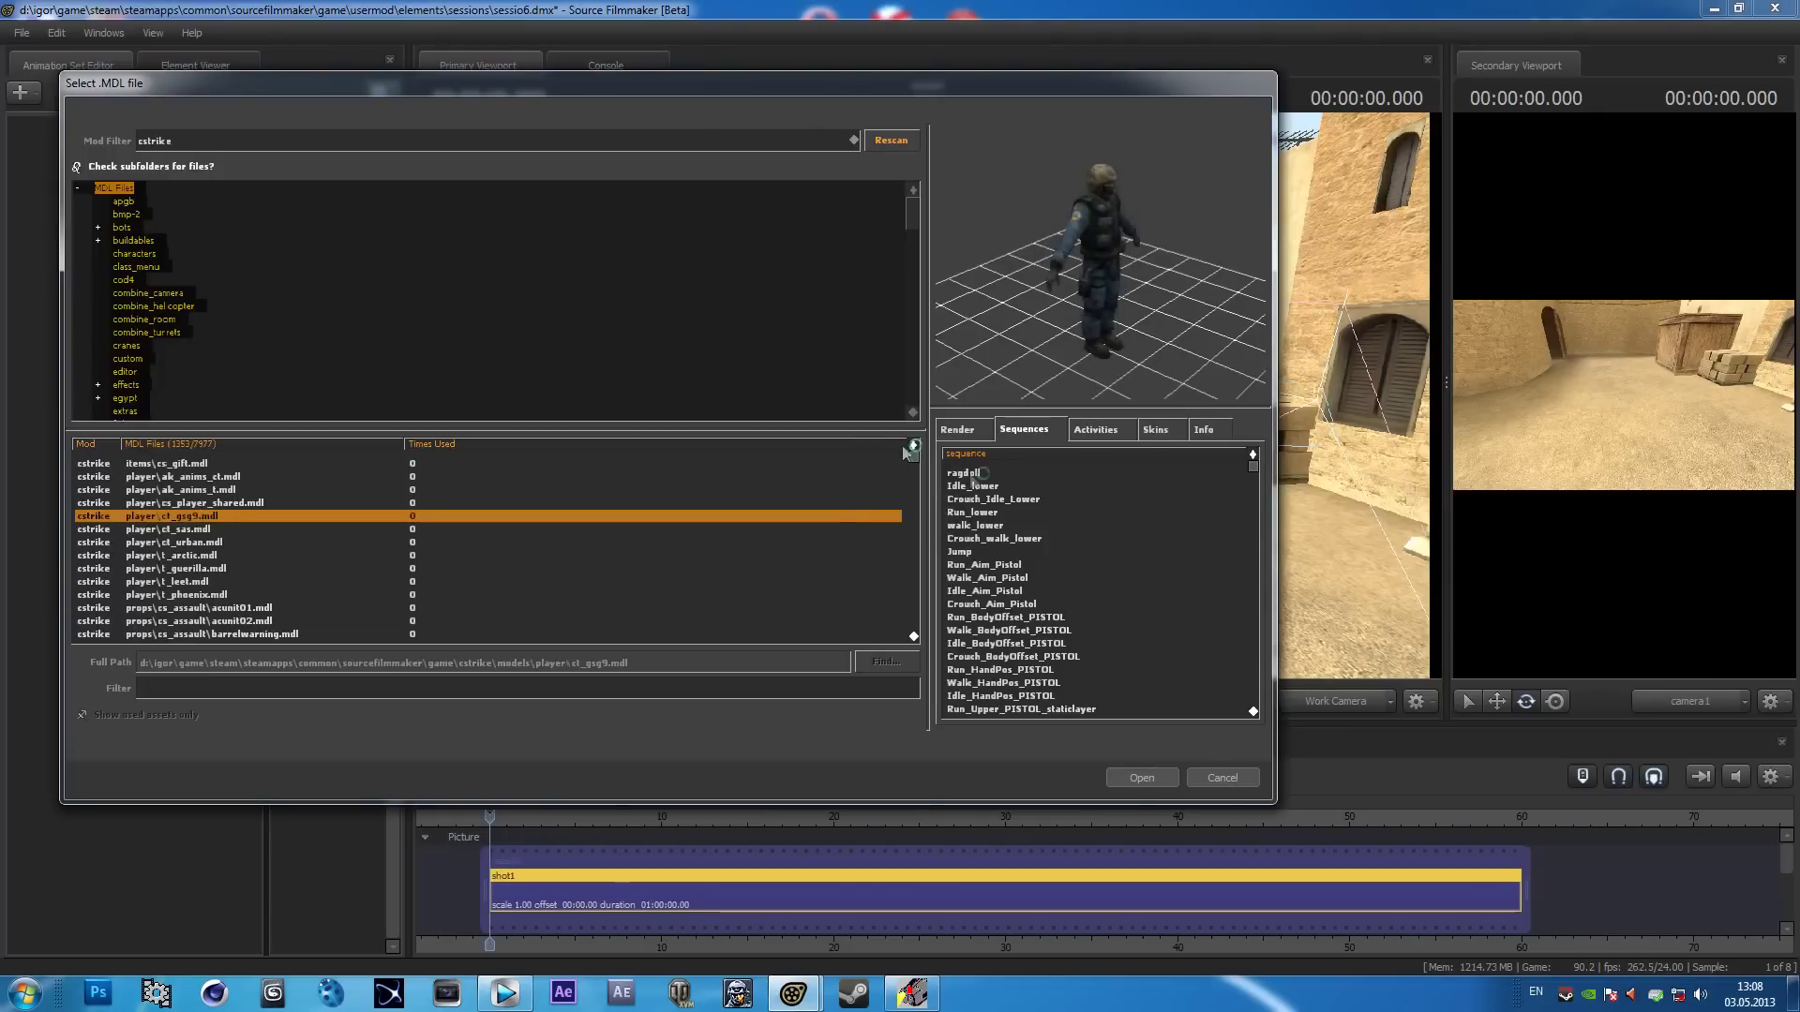
# Add the chosen ct_gsg9 model to the shot and shift it slightly backward in the Motion Editor.
pyautogui.click(1130, 777)
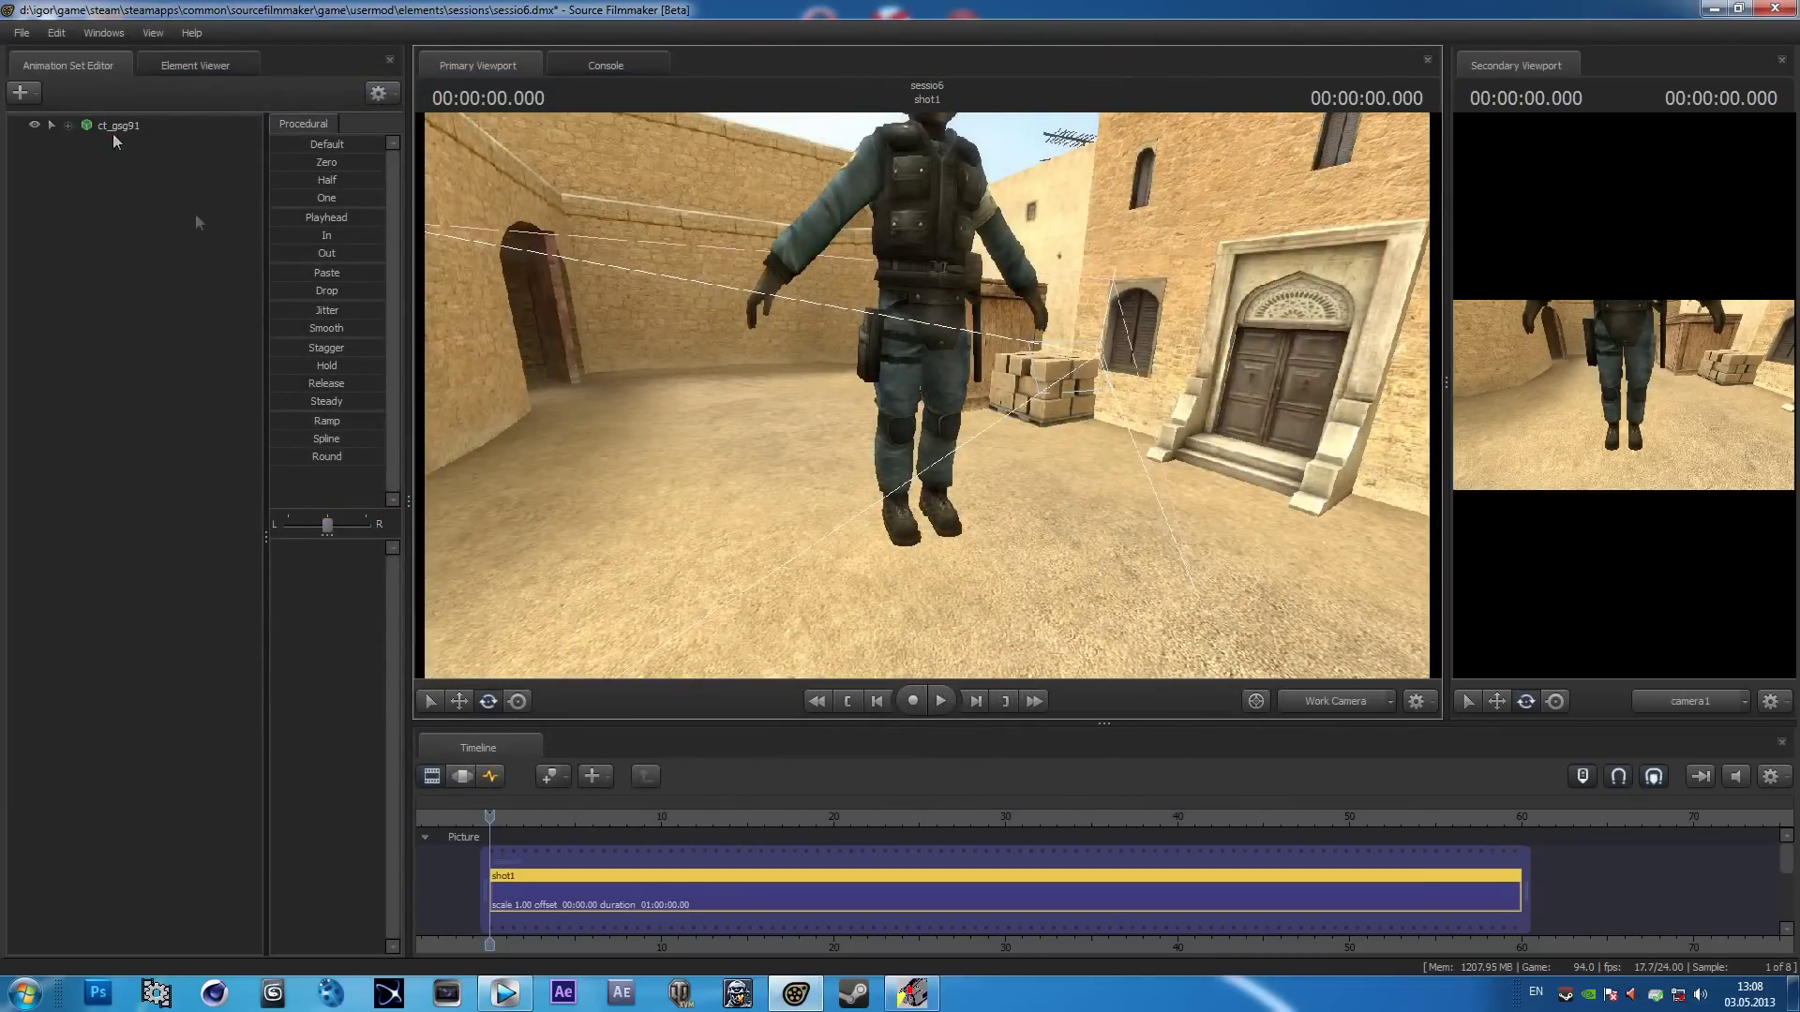
pyautogui.click(117, 126)
pyautogui.click(455, 703)
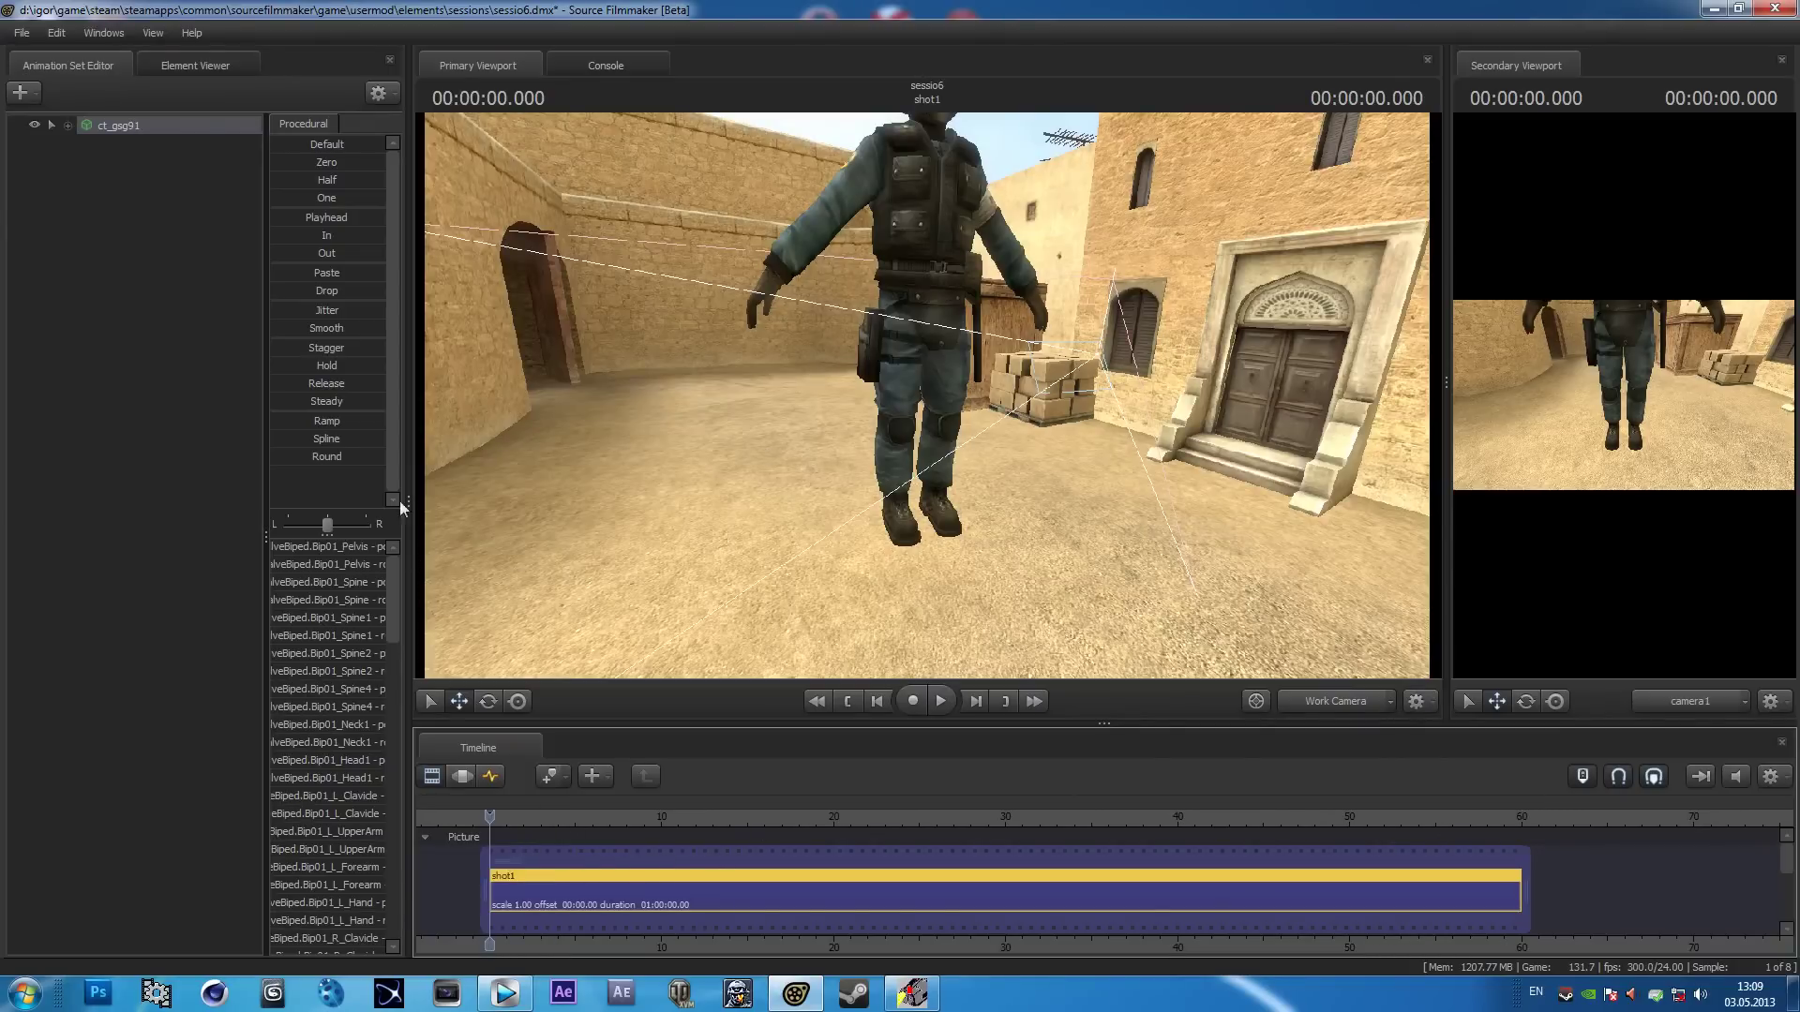
pyautogui.click(460, 701)
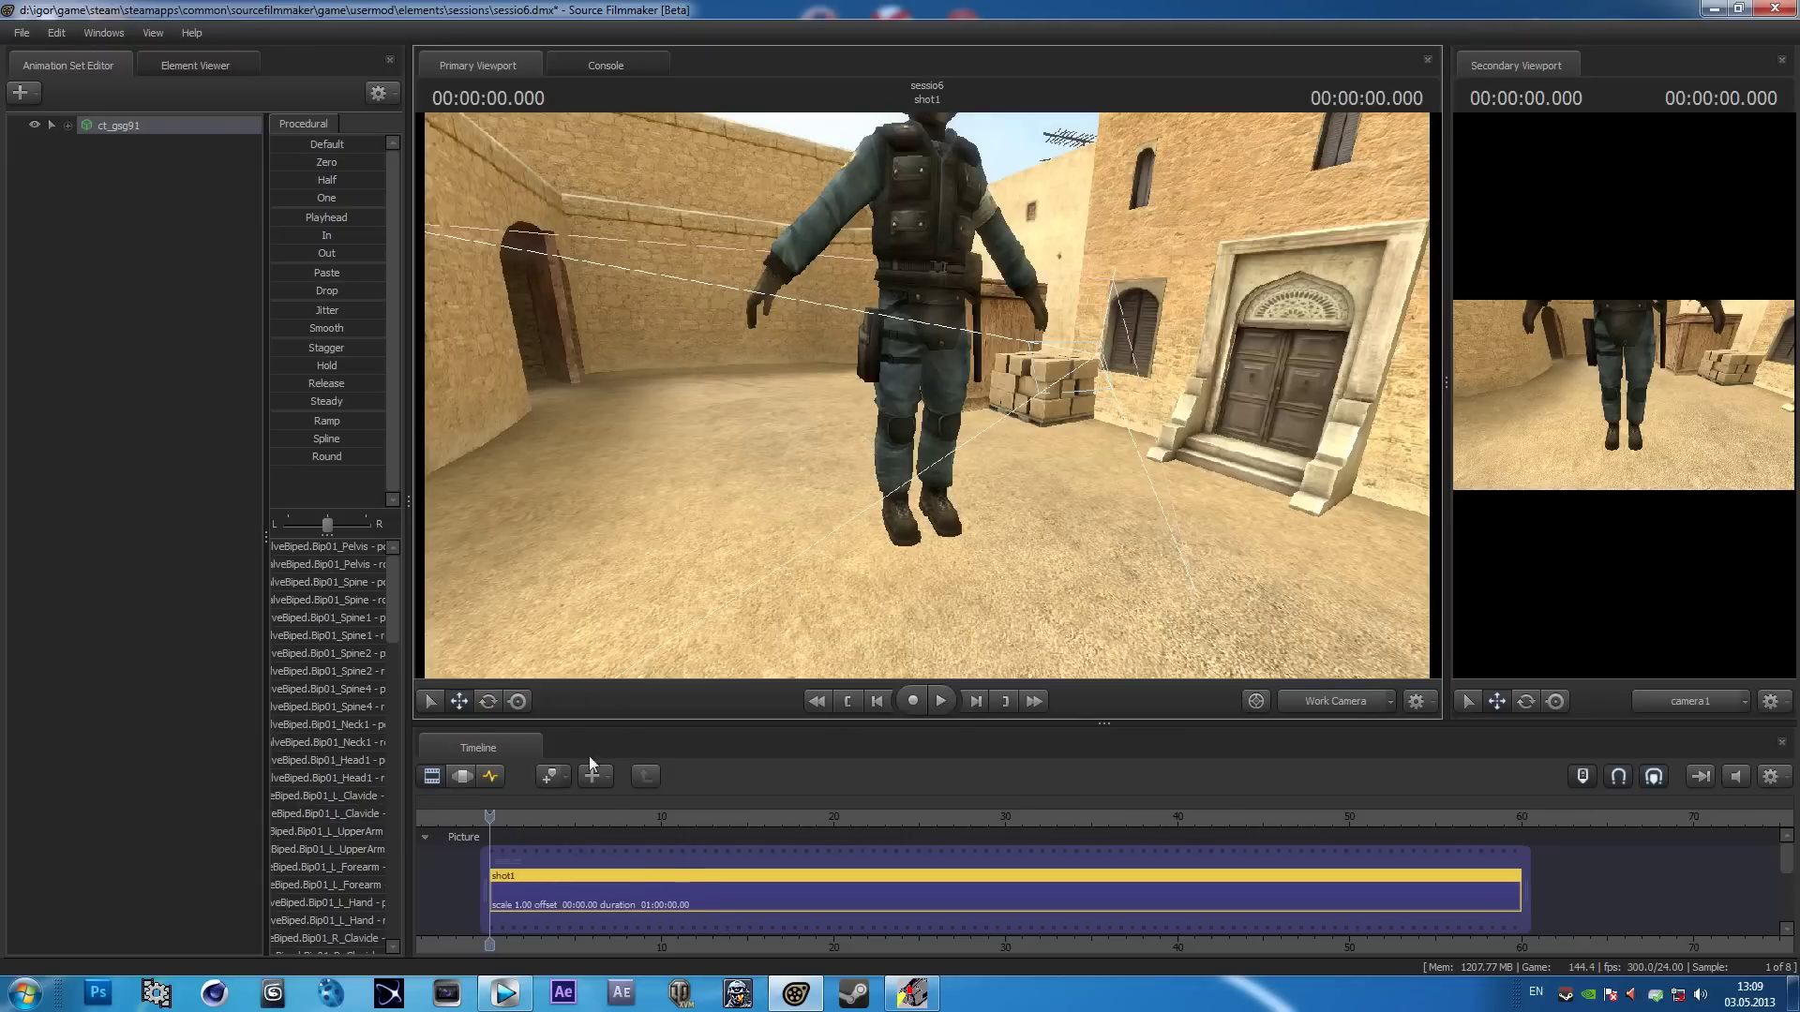
pyautogui.click(463, 777)
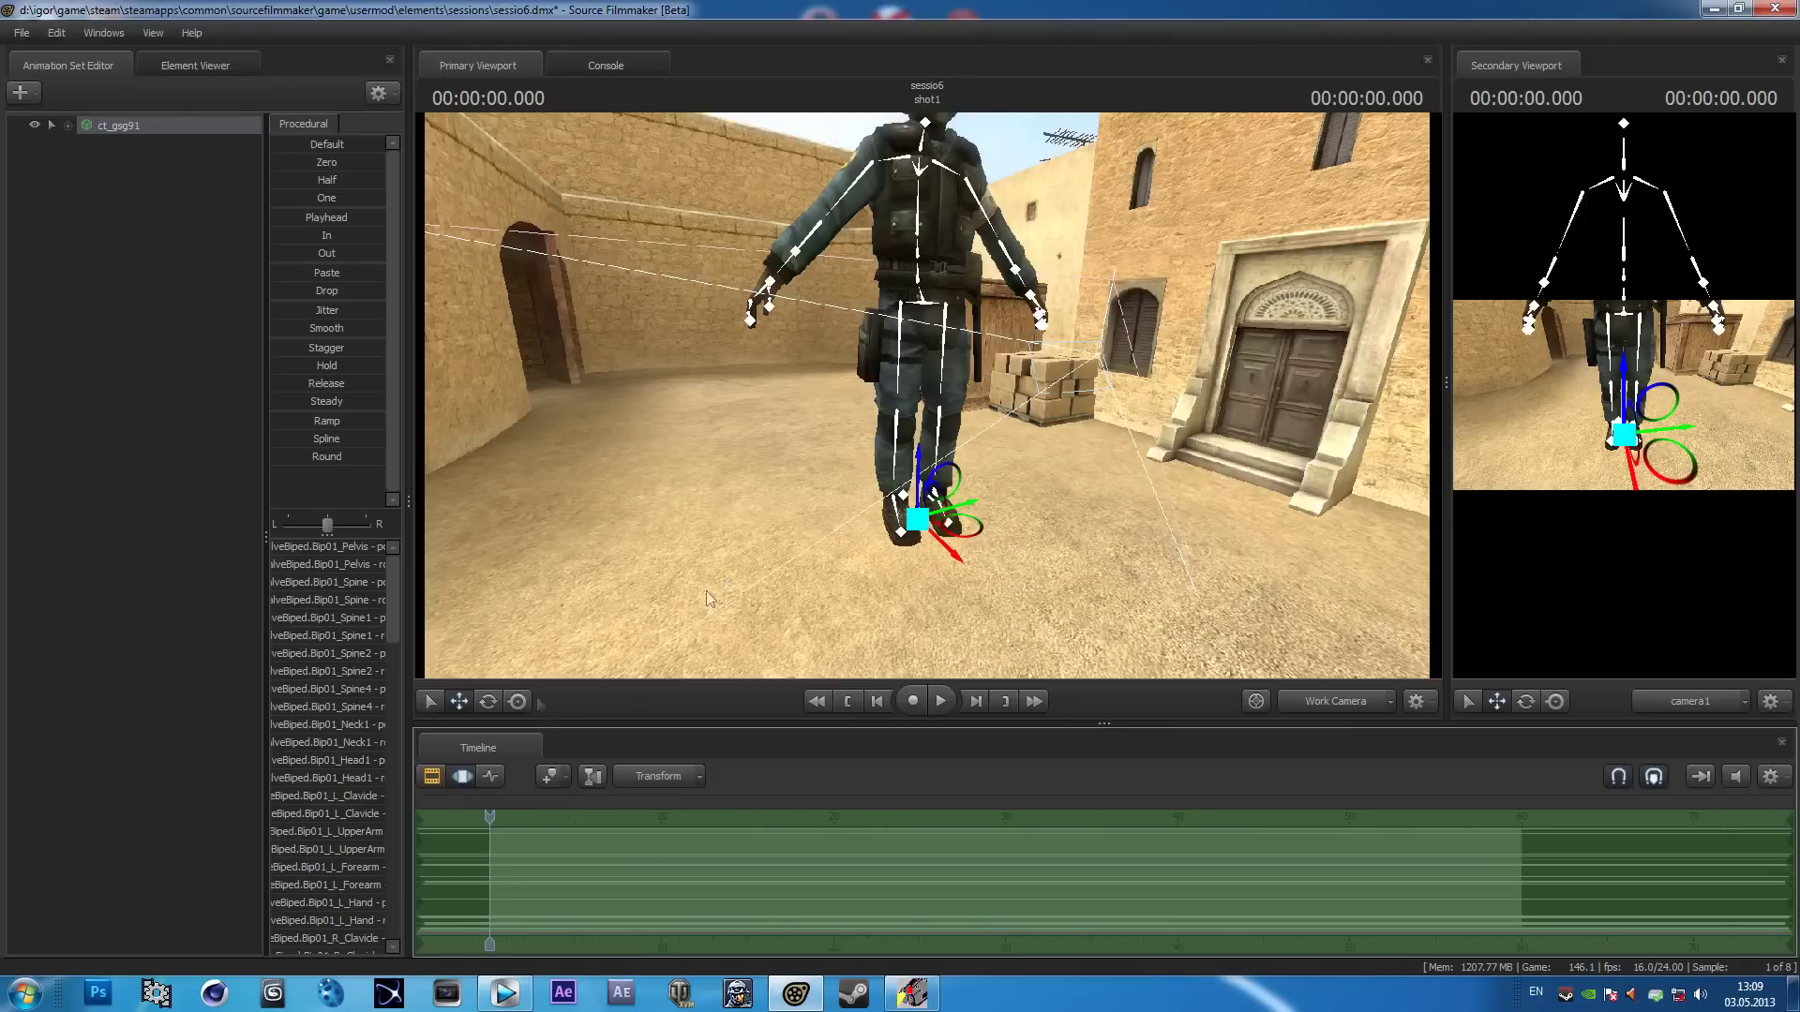
pyautogui.moveTo(950, 558)
pyautogui.mouseDown()
pyautogui.moveTo(925, 533)
pyautogui.moveTo(943, 541)
pyautogui.mouseUp()
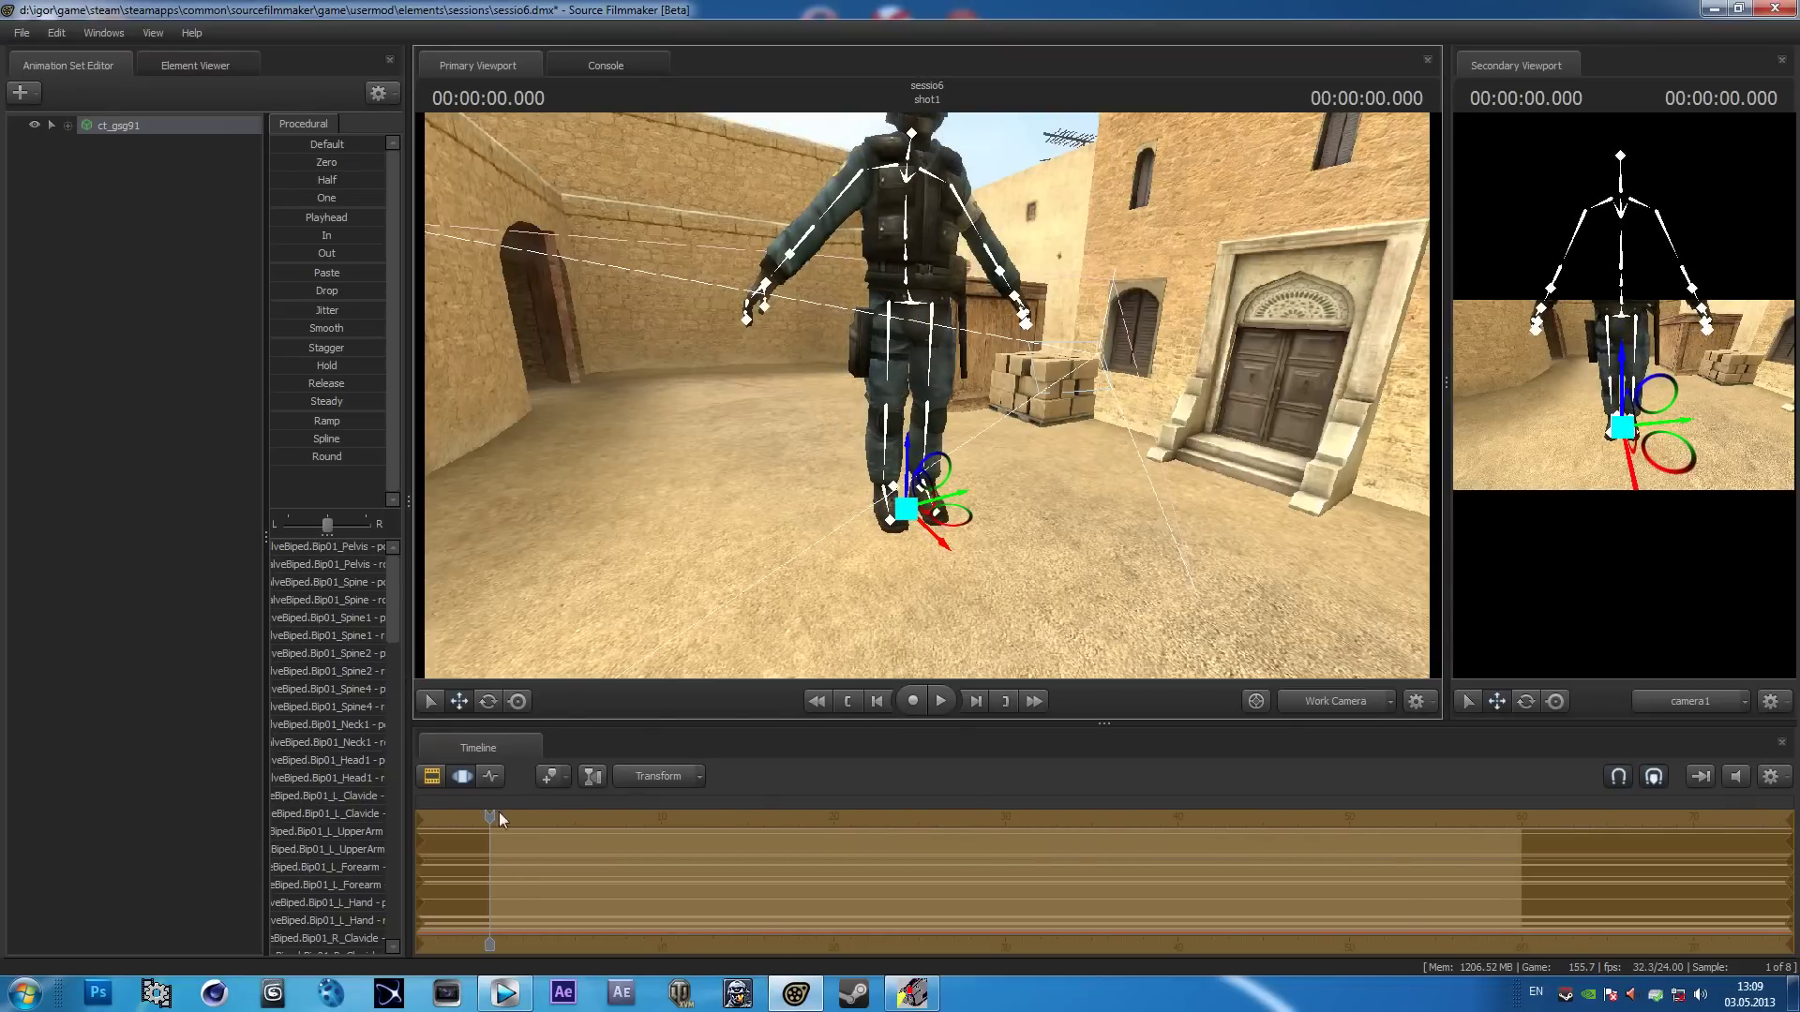
# Place a bookmark at the start of the timeline, at 0 seconds.
pyautogui.scroll(2, 500, 818)
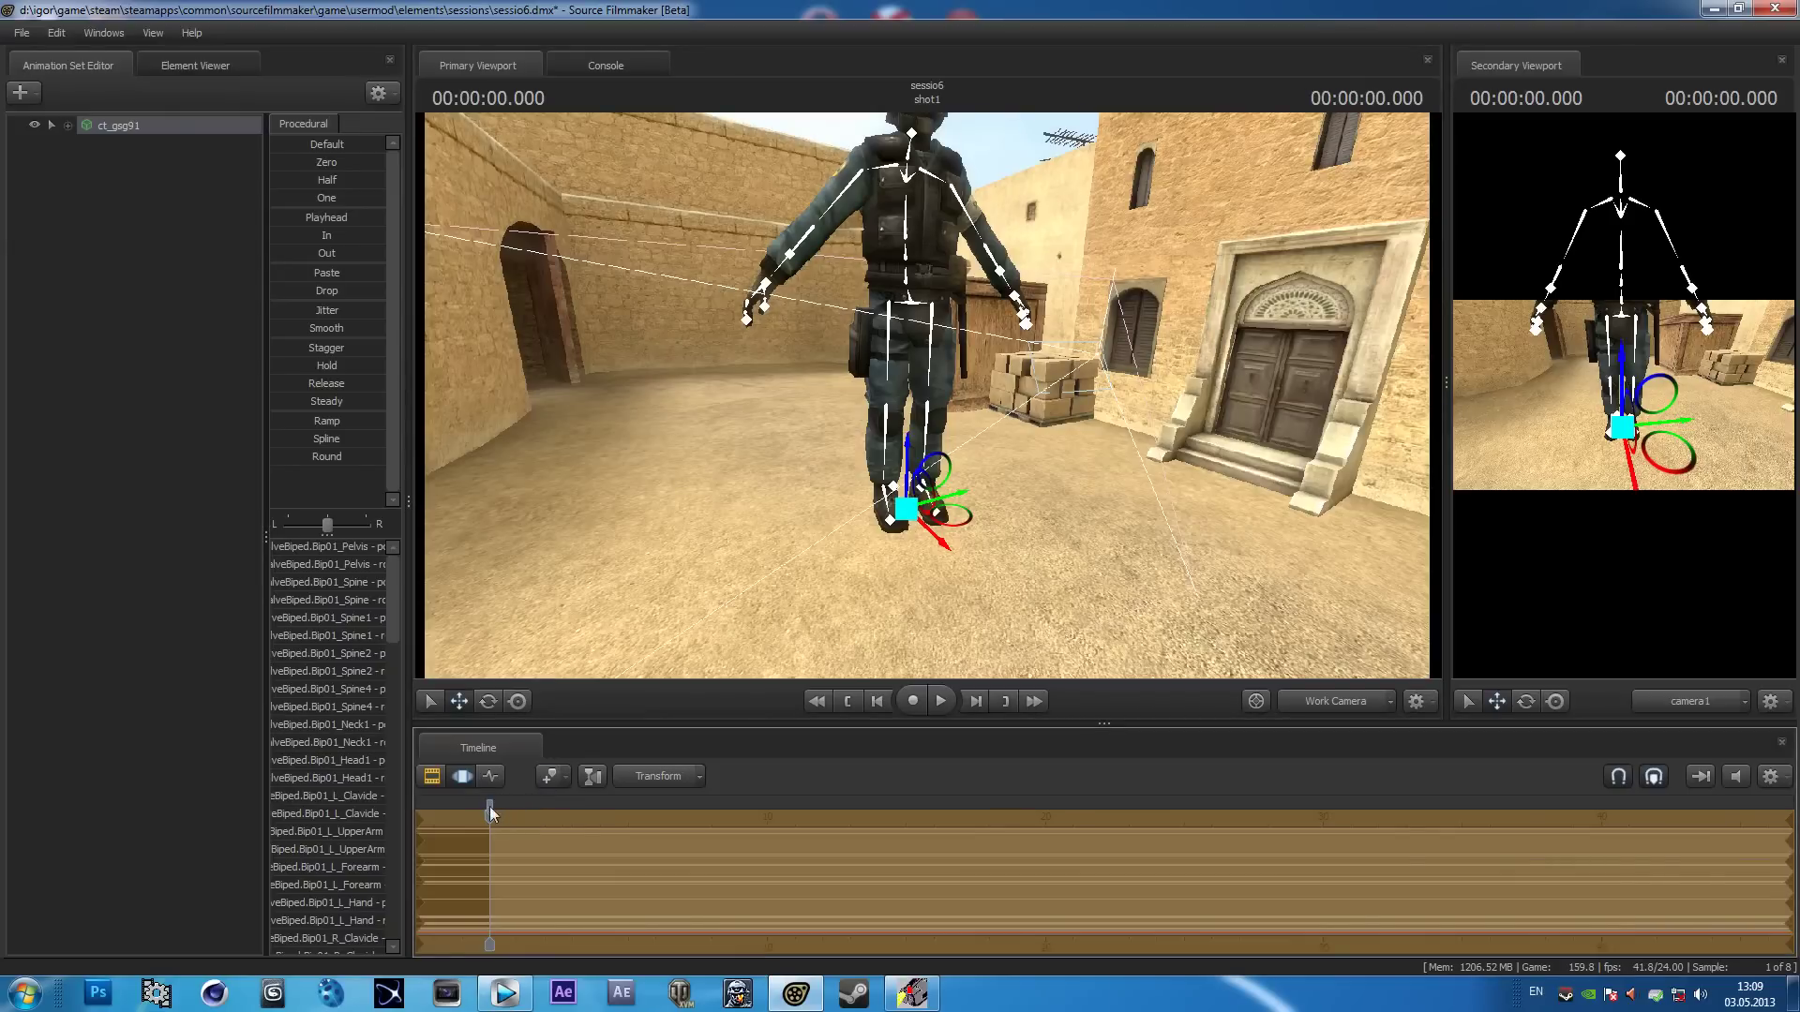
pyautogui.click(554, 779)
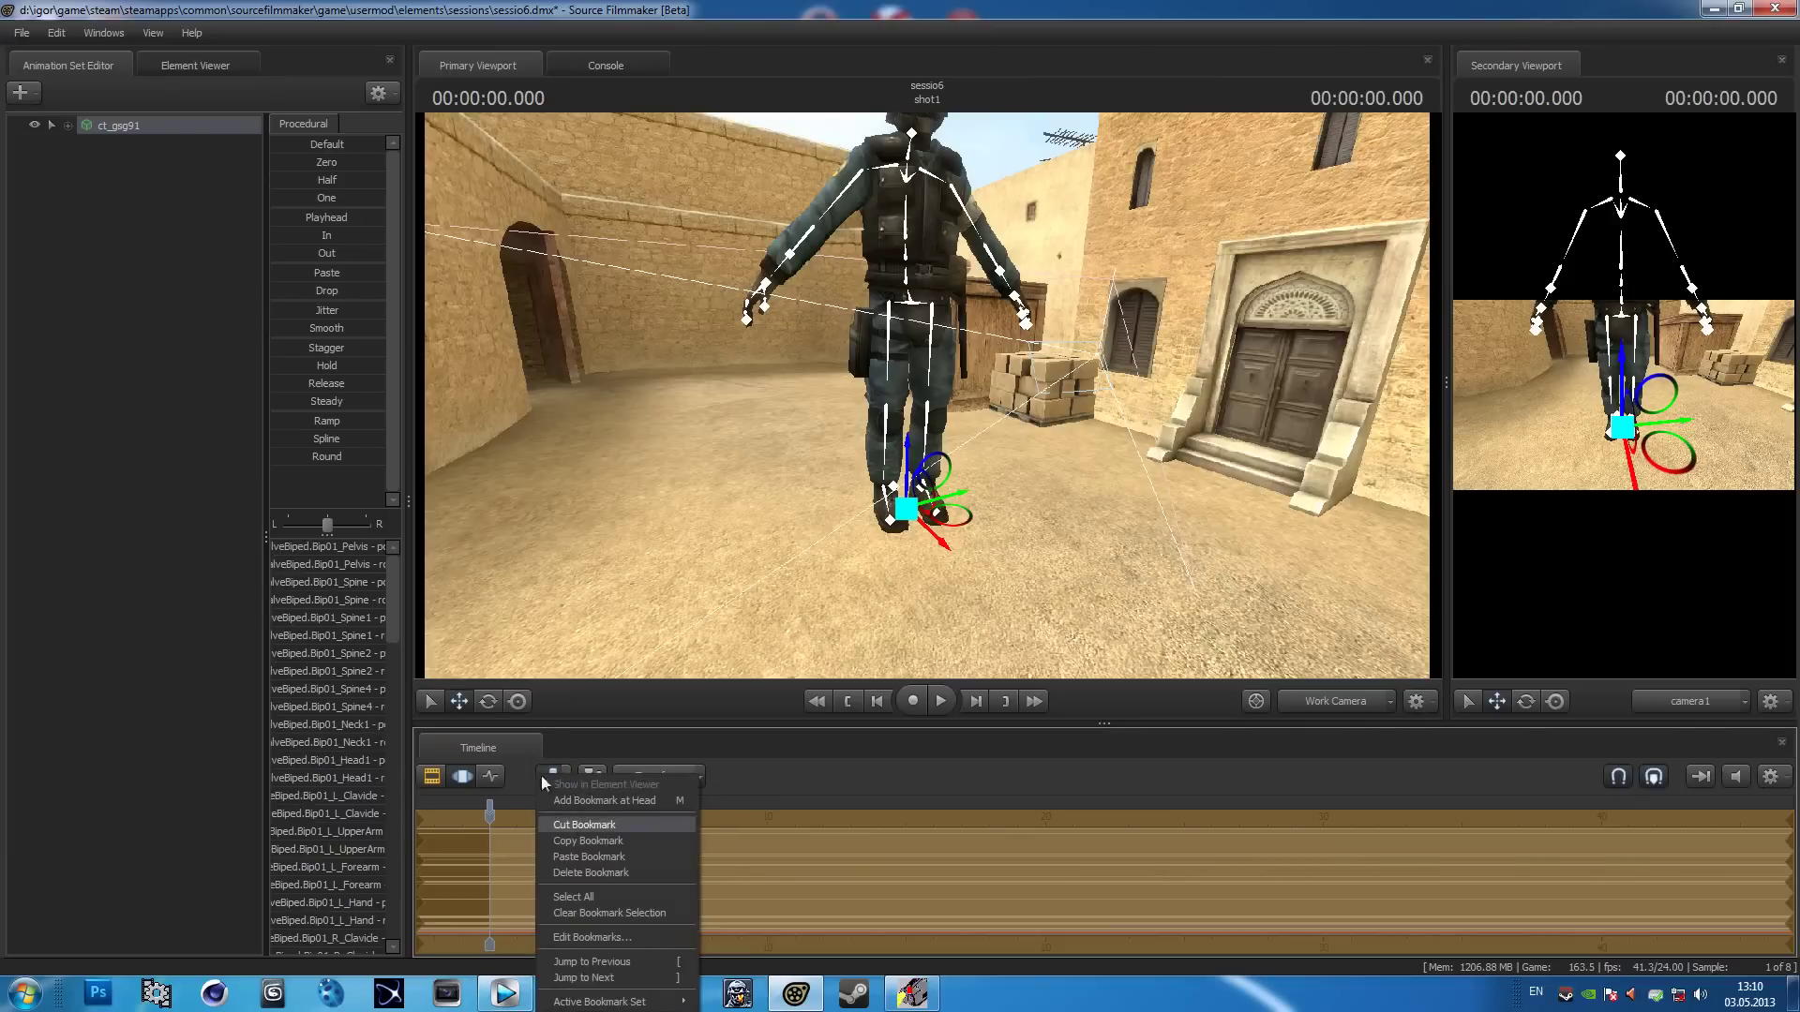
pyautogui.click(545, 778)
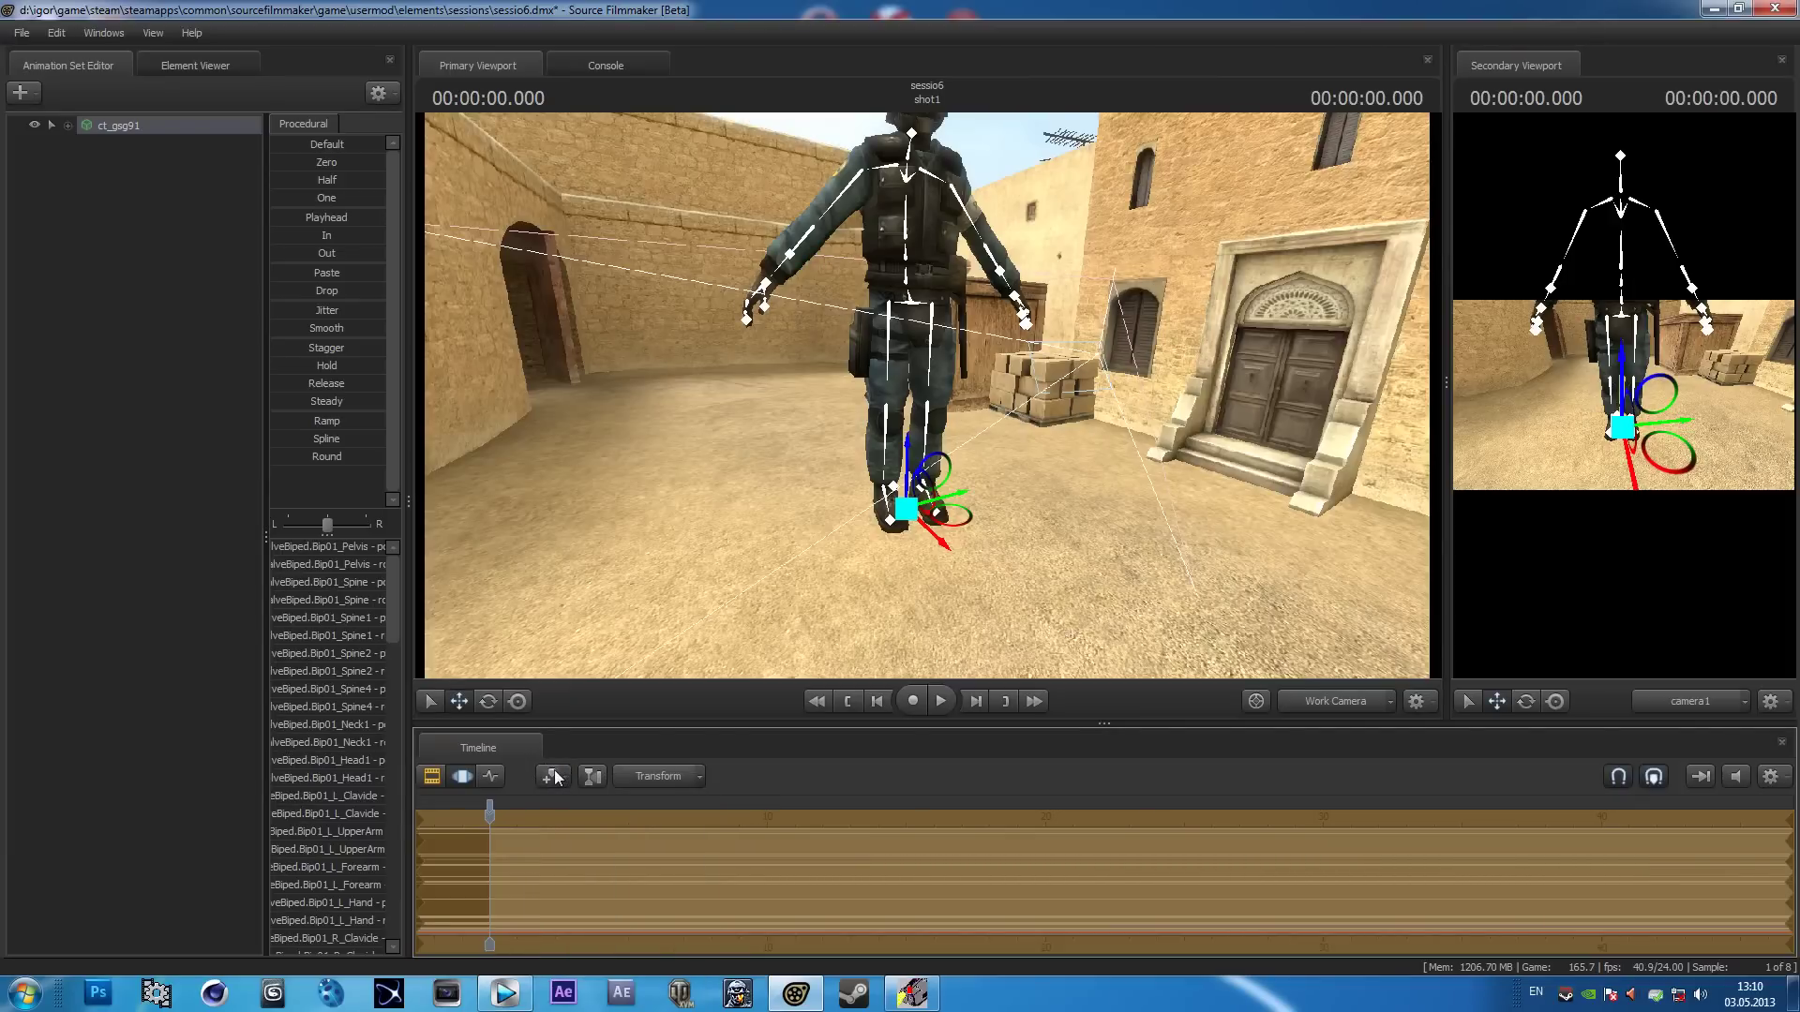
# Set the playhead to 4 seconds, move the soldier farther back along its red axis, and bookmark that time.
pyautogui.moveTo(491, 823); pyautogui.dragTo(600, 817)
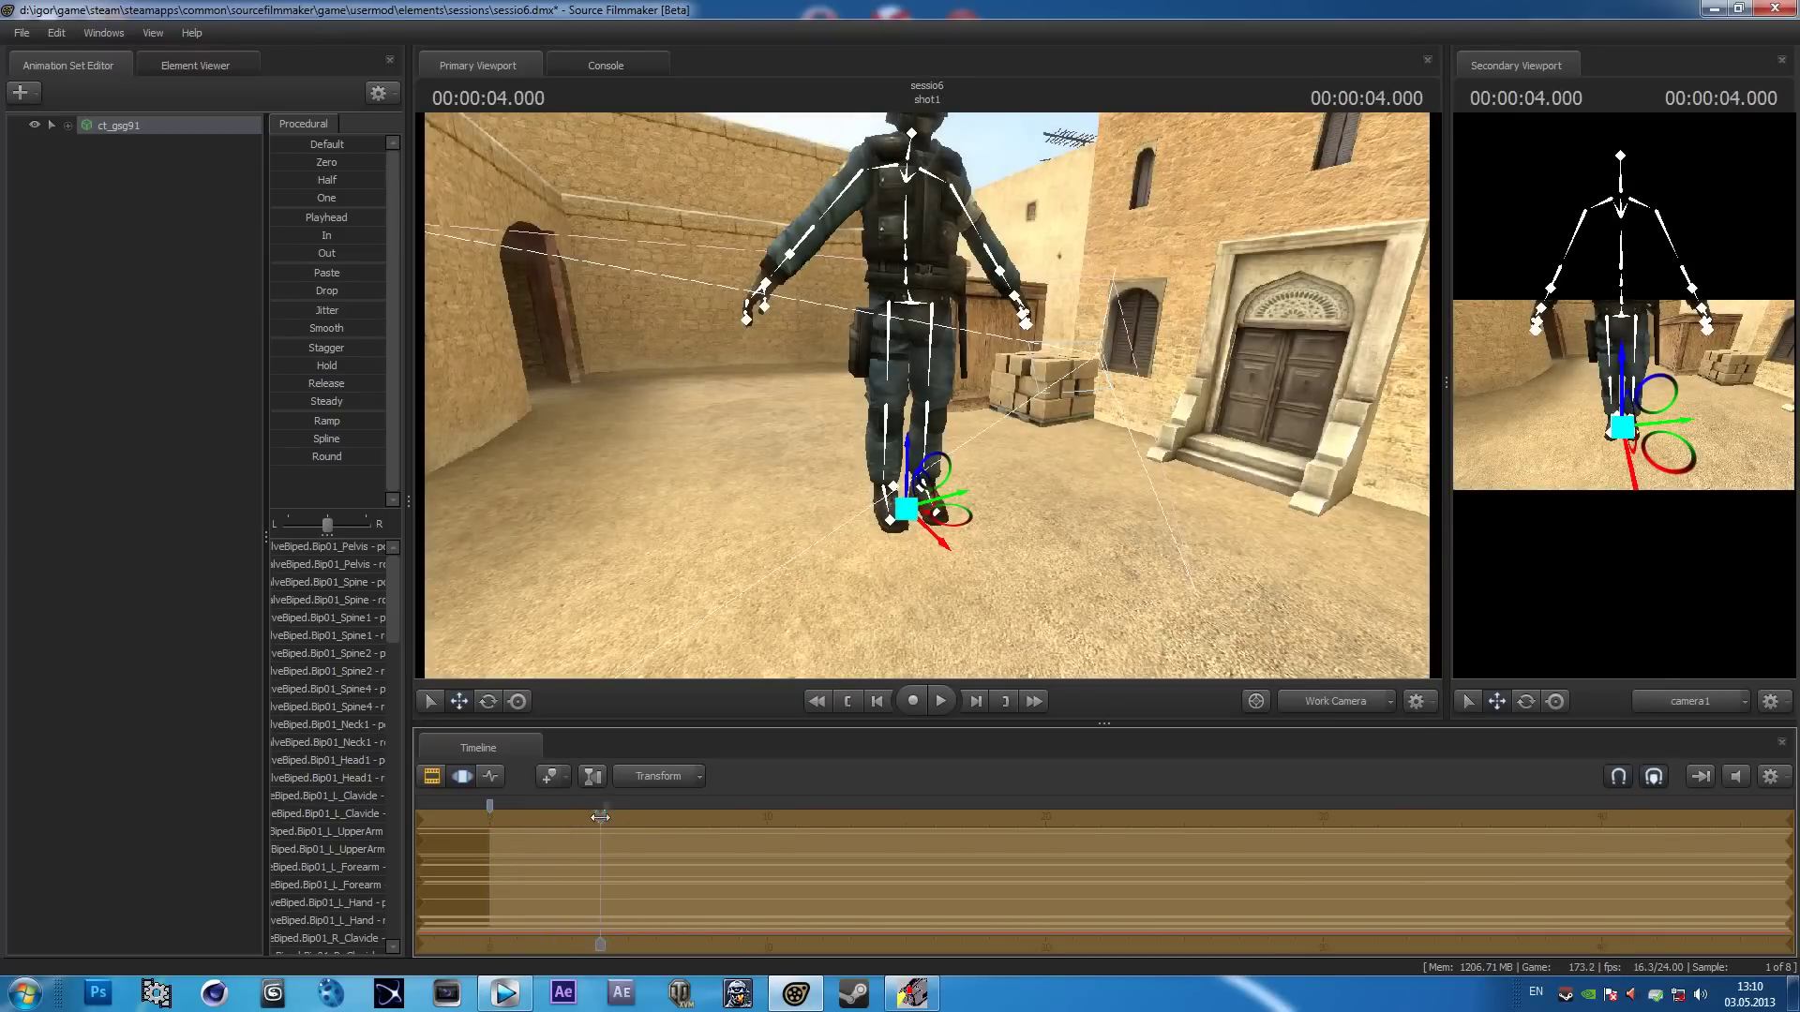
pyautogui.click(491, 699)
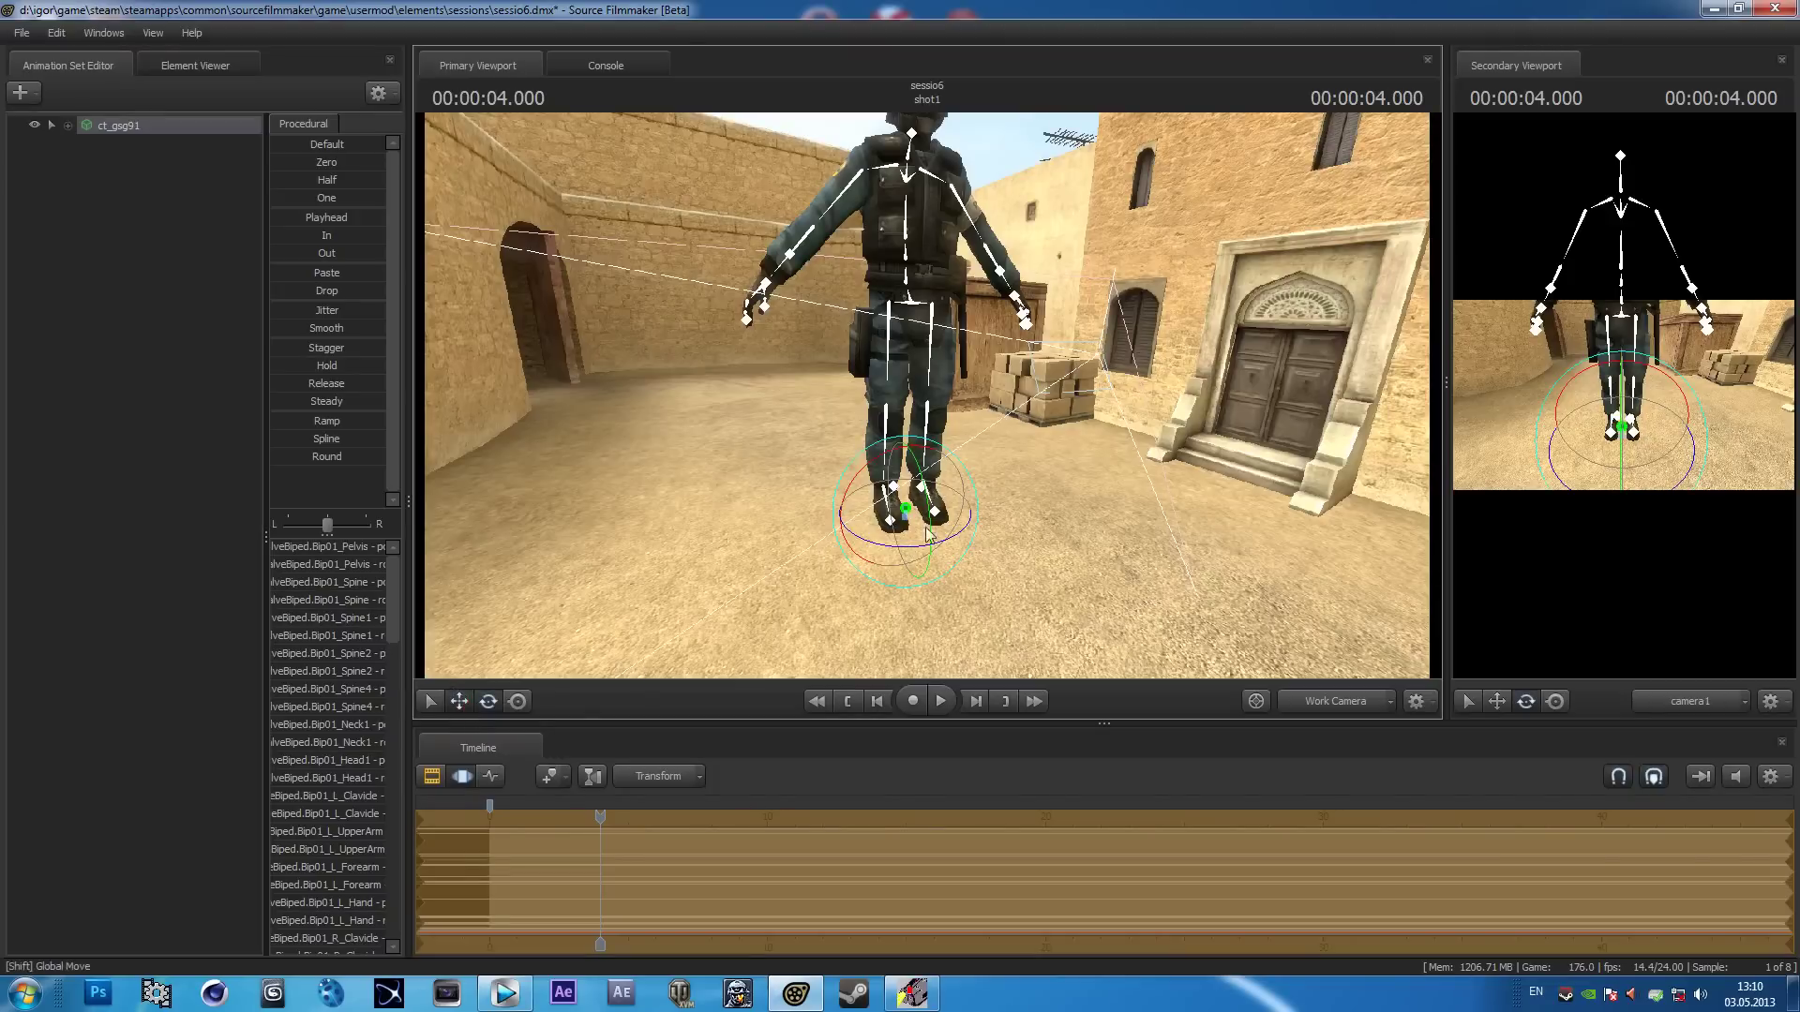
pyautogui.press('w')
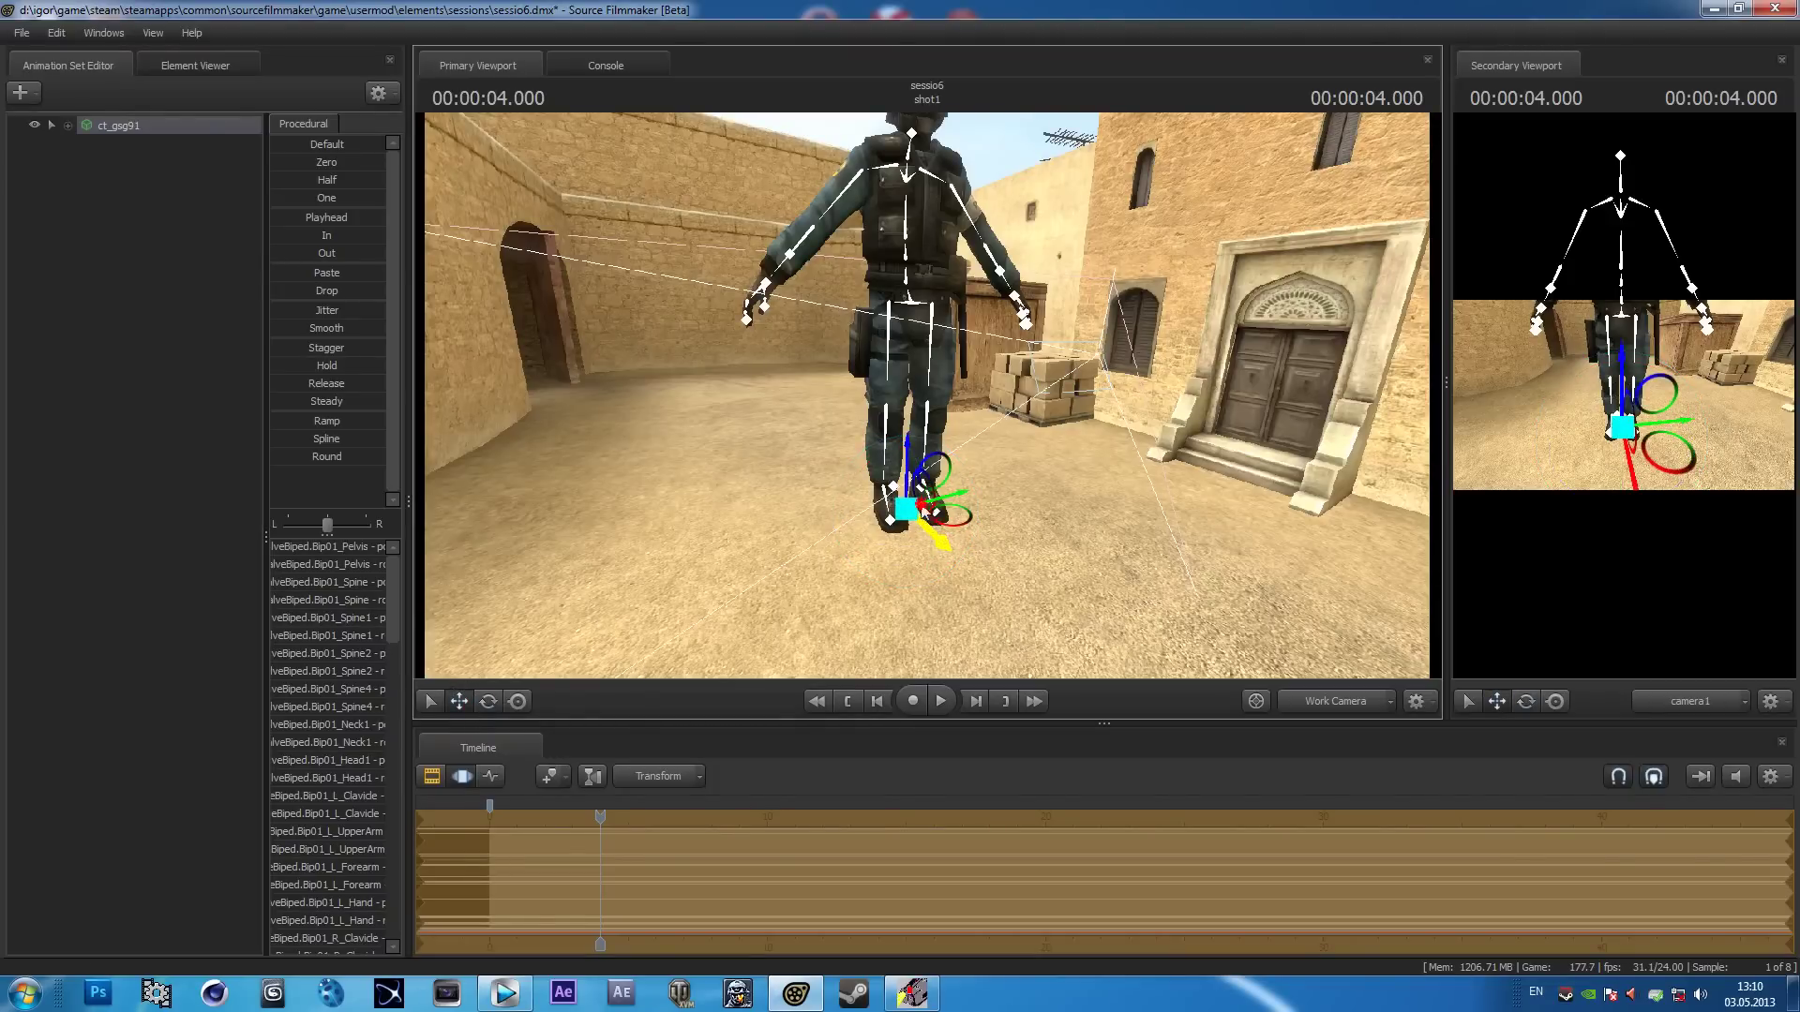
pyautogui.moveTo(944, 540); pyautogui.dragTo(914, 511)
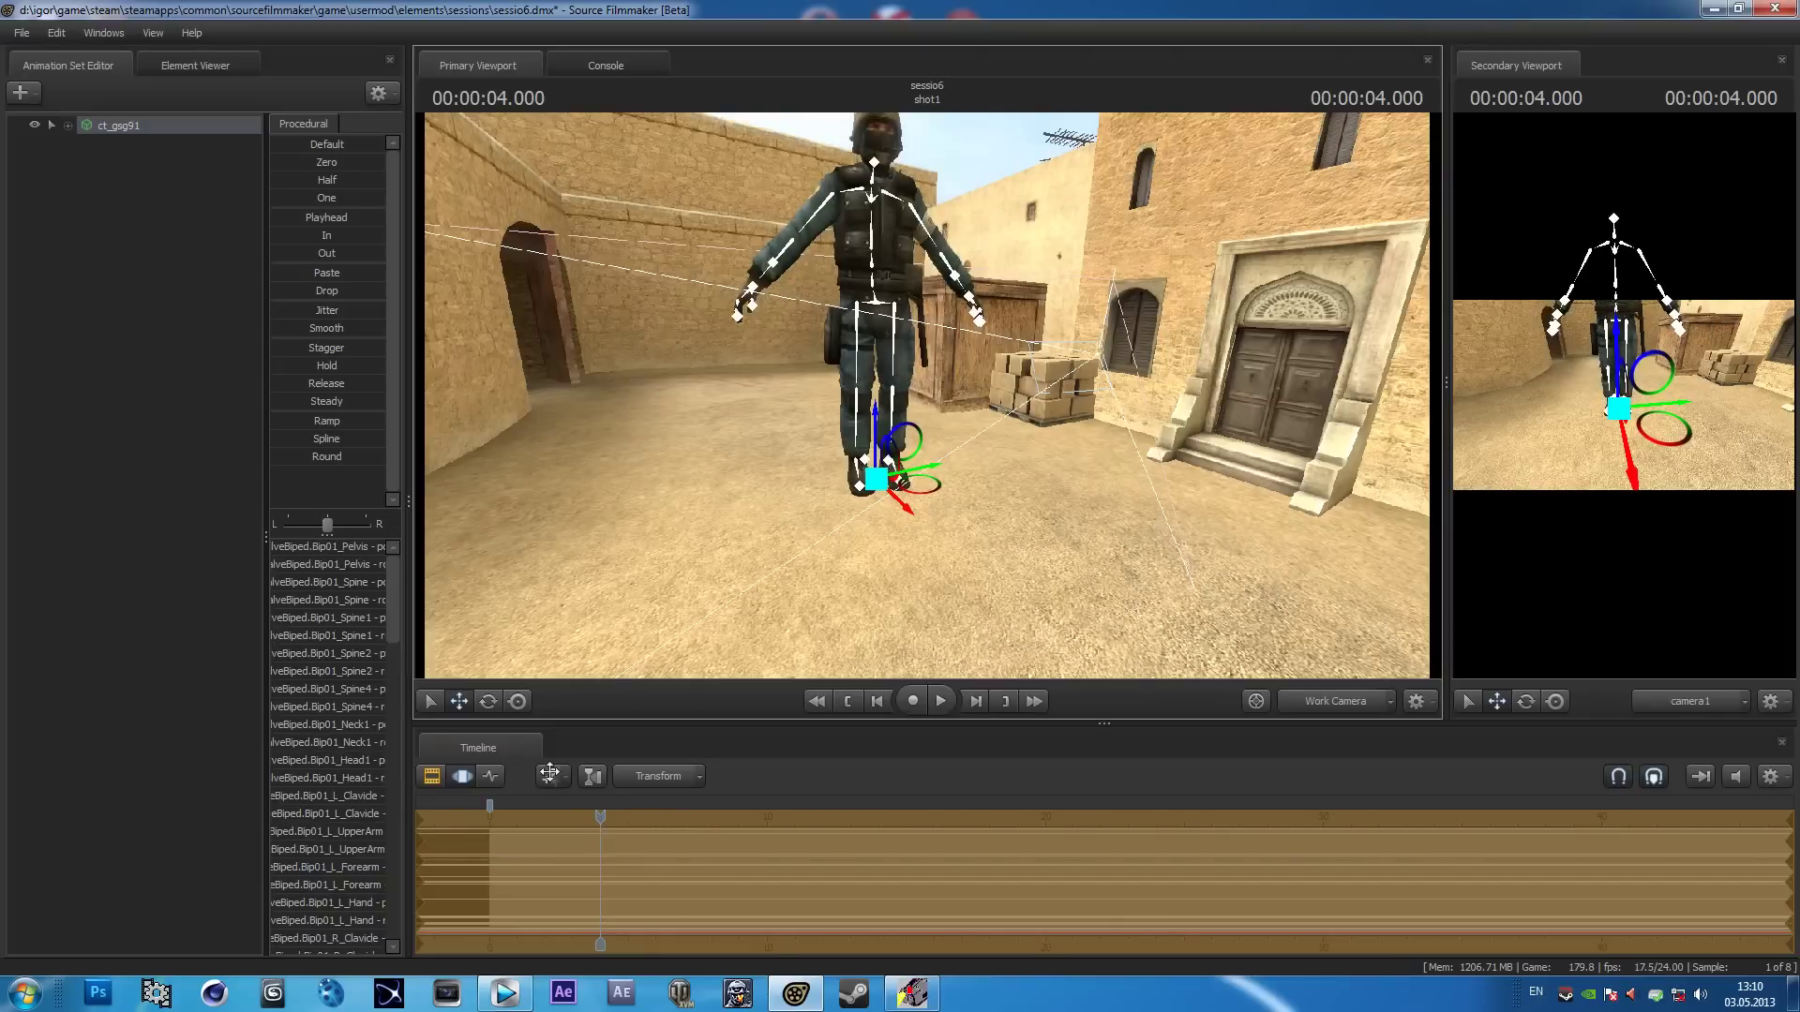
# Scrub through the movement, switch the timeline to the Graph Editor, and return the playhead to 0 seconds.
pyautogui.moveTo(603, 823); pyautogui.dragTo(648, 817)
pyautogui.moveTo(525, 816); pyautogui.dragTo(530, 818)
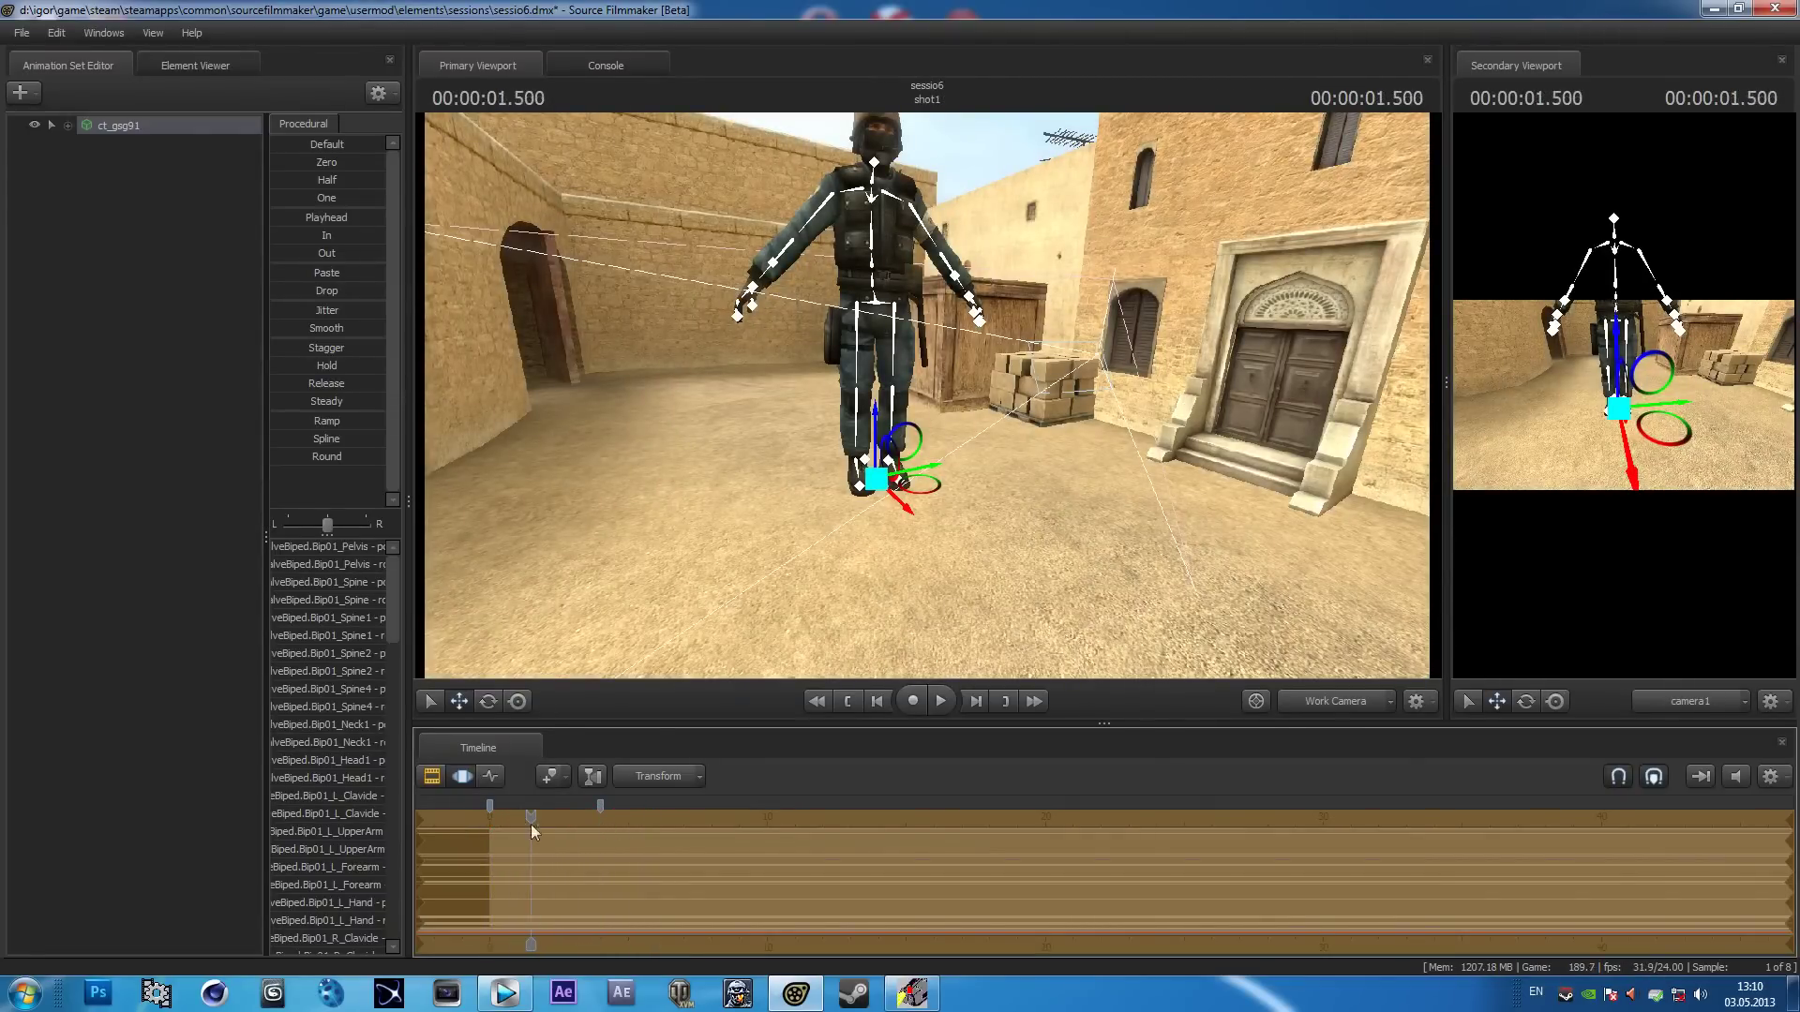
pyautogui.click(490, 777)
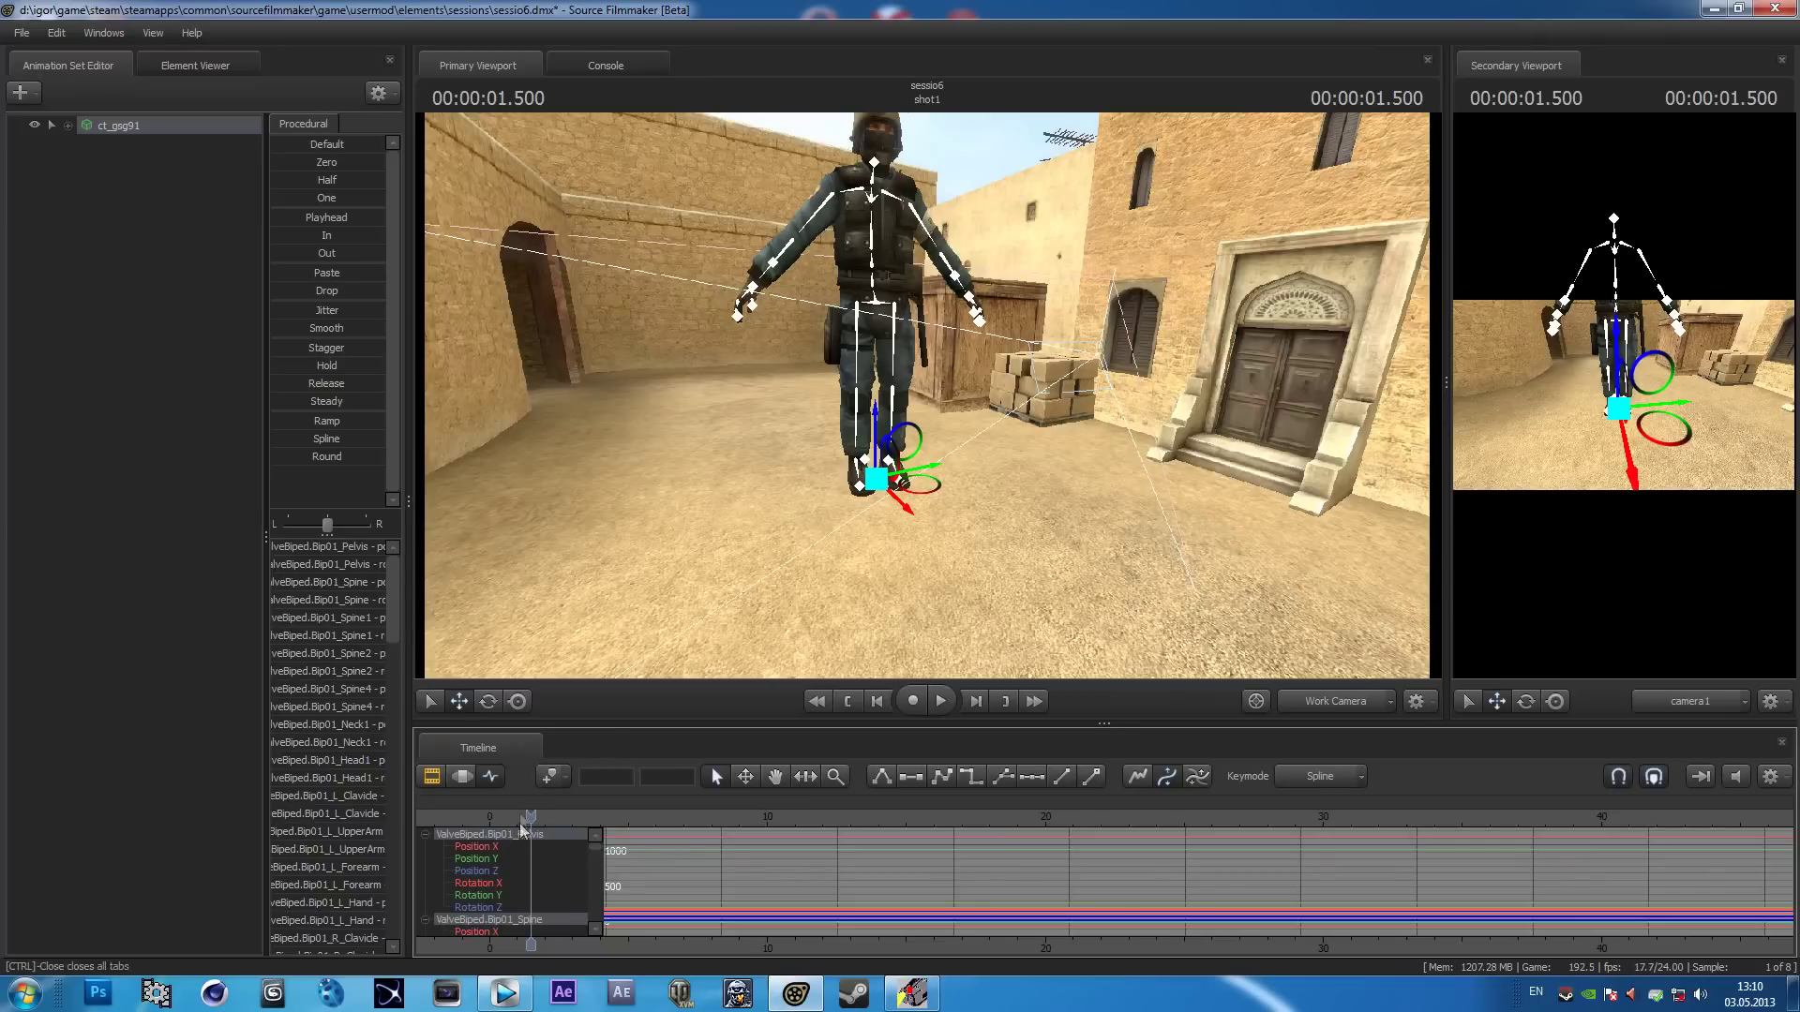
pyautogui.moveTo(529, 817); pyautogui.dragTo(493, 817)
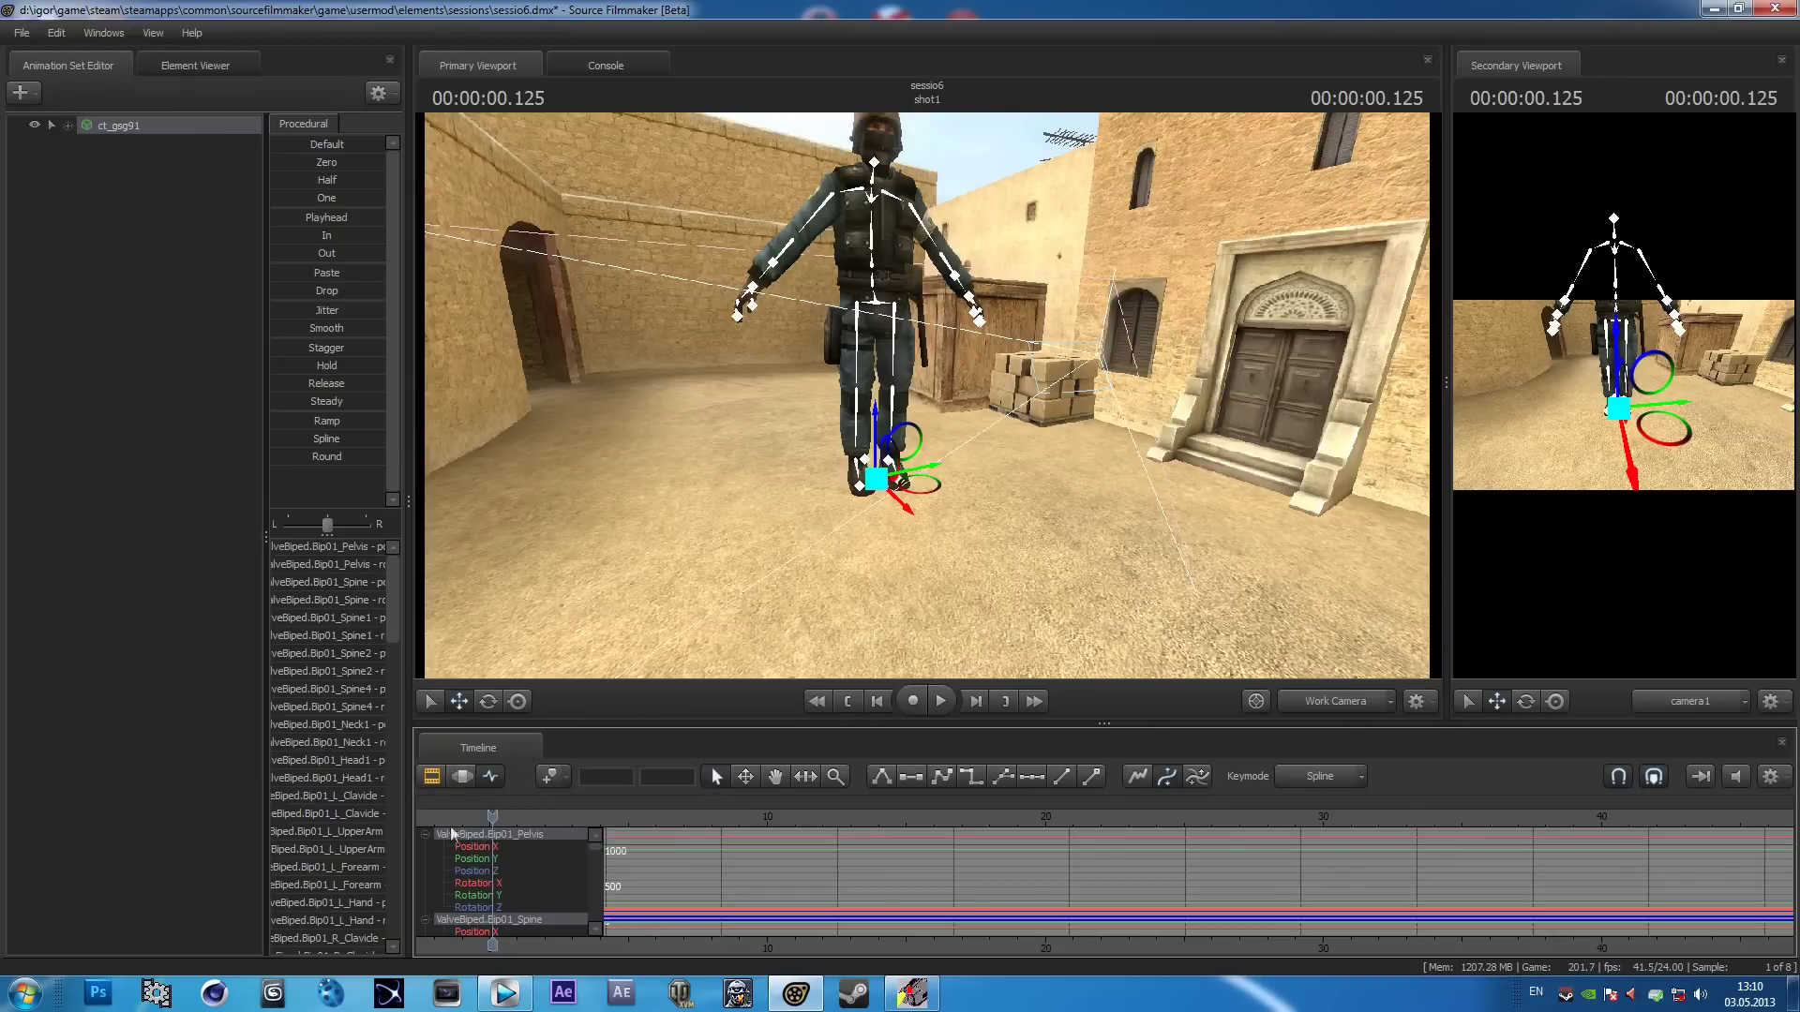
pyautogui.moveTo(495, 813); pyautogui.dragTo(490, 815)
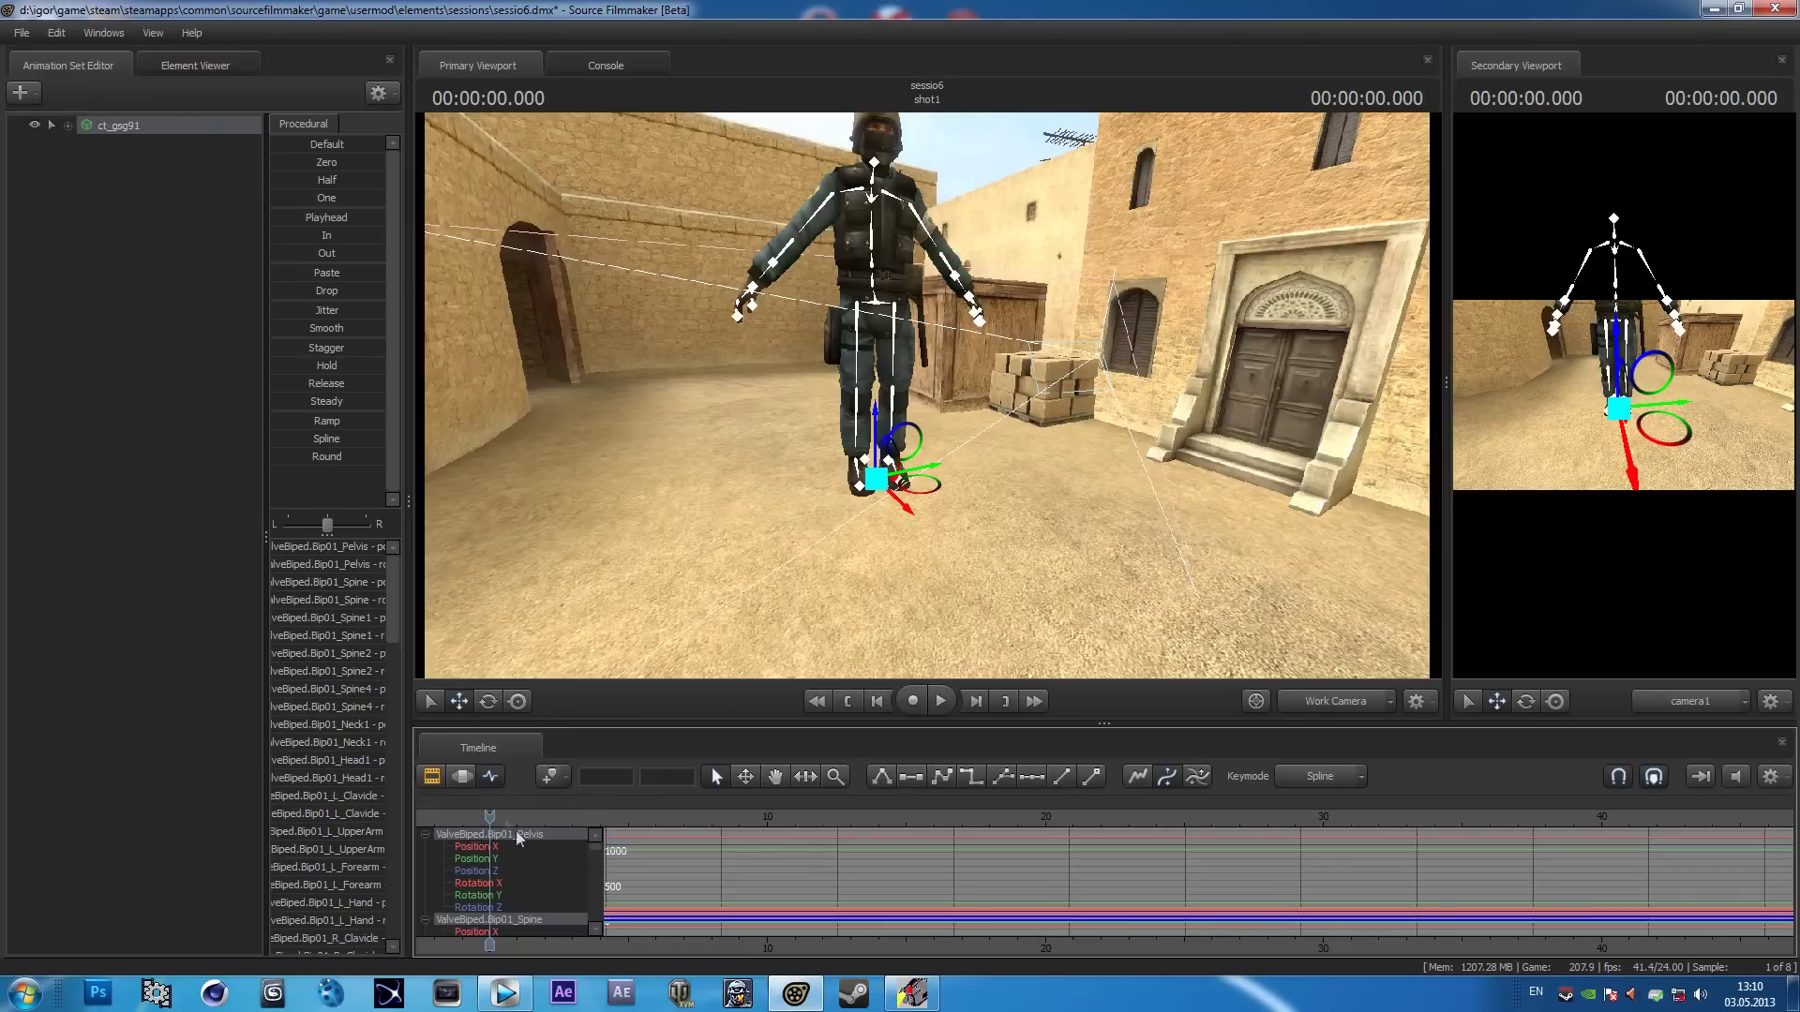
pyautogui.moveTo(490, 815); pyautogui.dragTo(489, 816)
# Expand the ct_gsg91 animation set and examine its Body and Arms control groups.
pyautogui.click(71, 199)
pyautogui.click(66, 126)
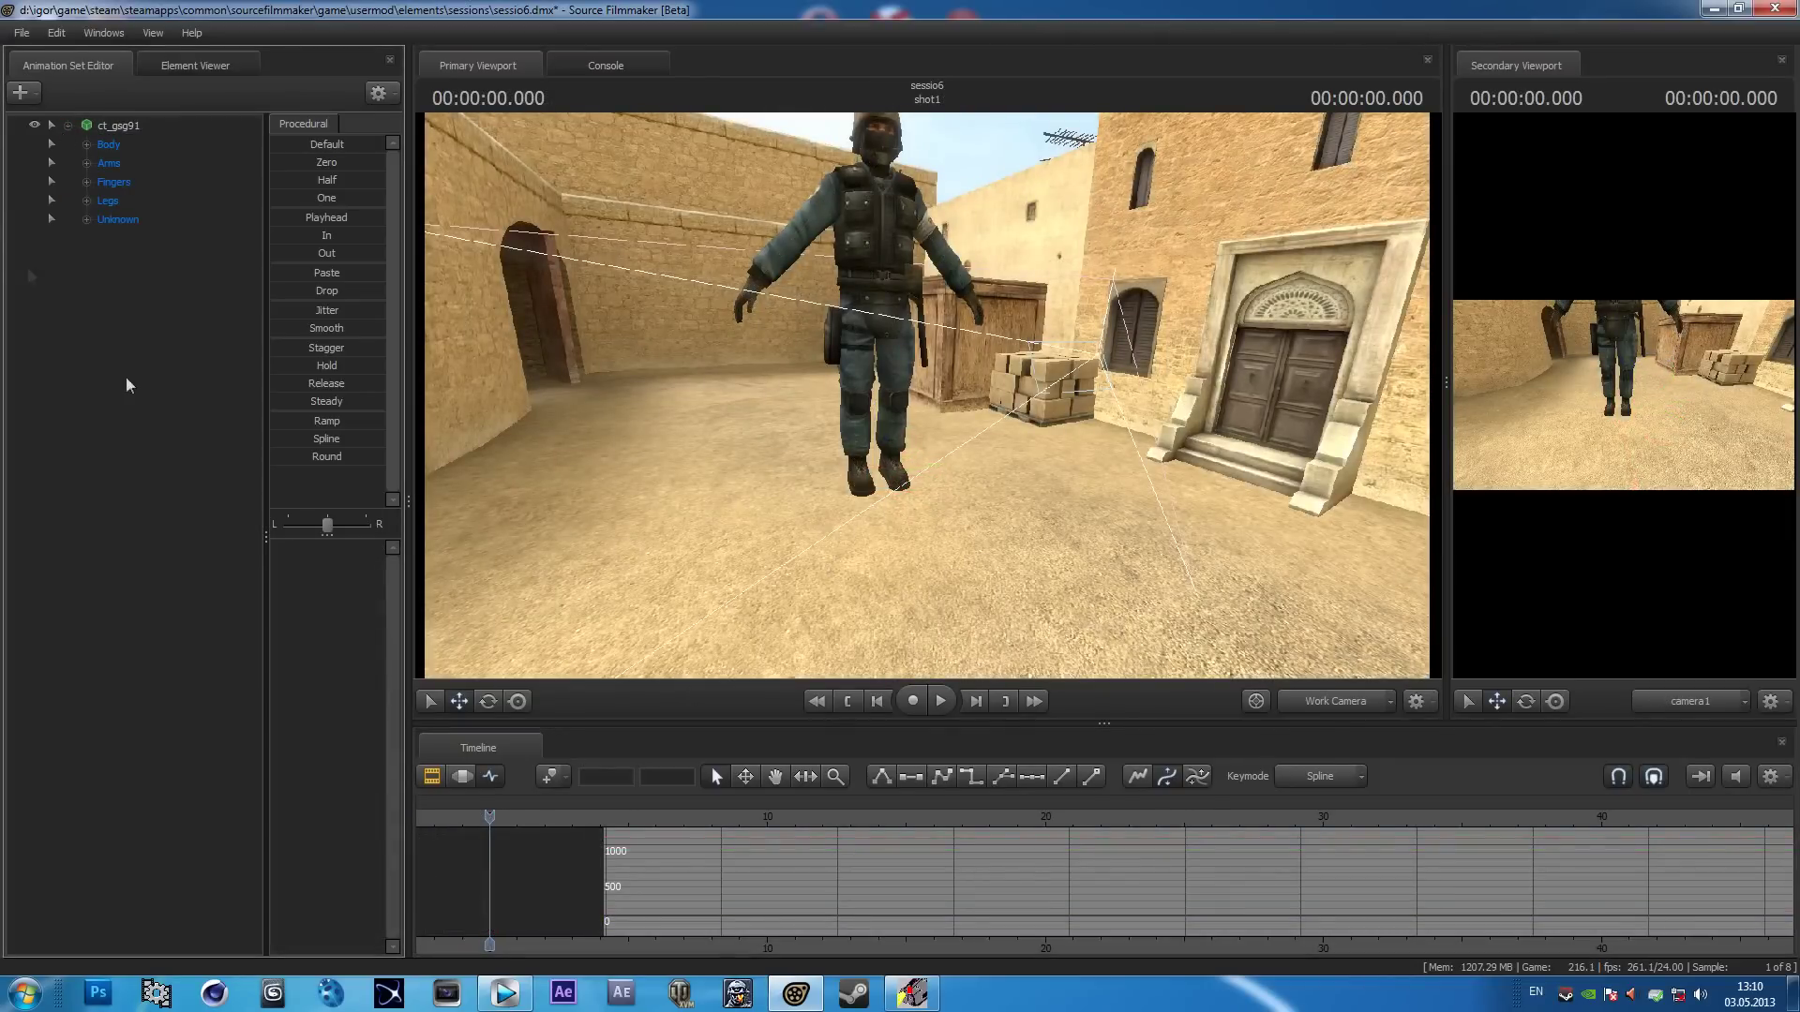
pyautogui.click(90, 148)
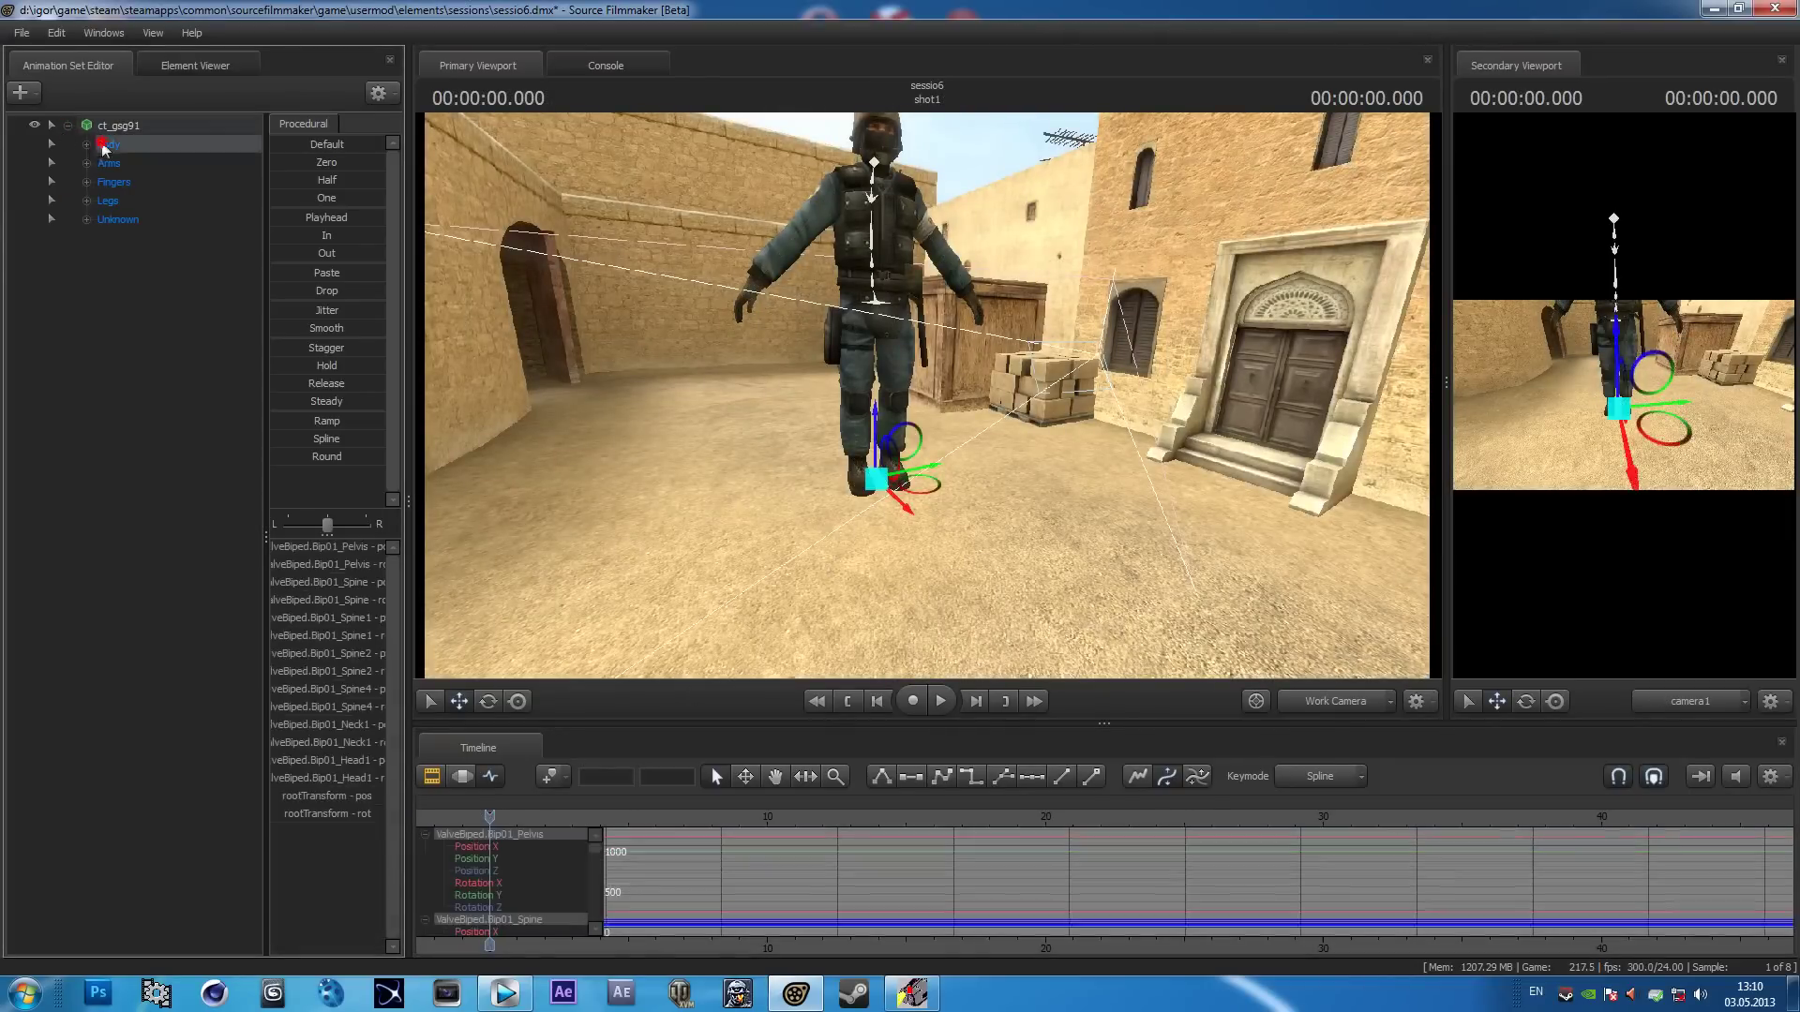
pyautogui.click(148, 319)
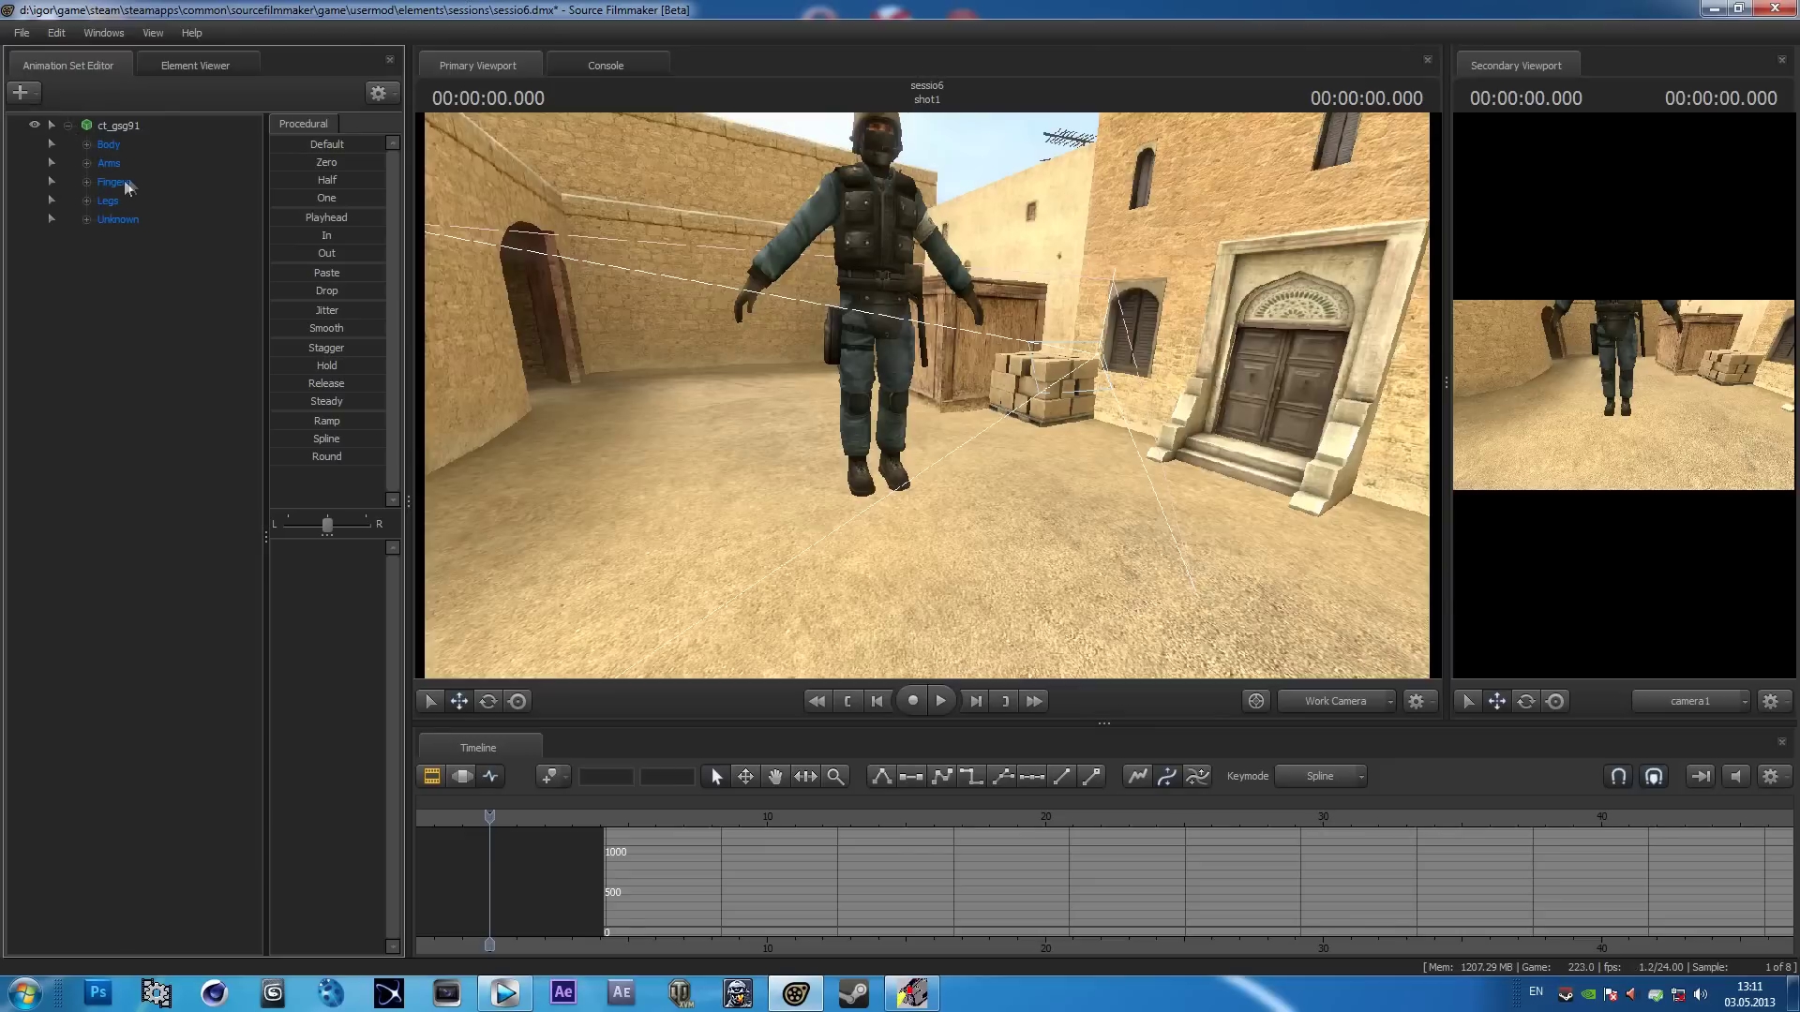
pyautogui.click(110, 148)
pyautogui.click(111, 167)
pyautogui.click(92, 284)
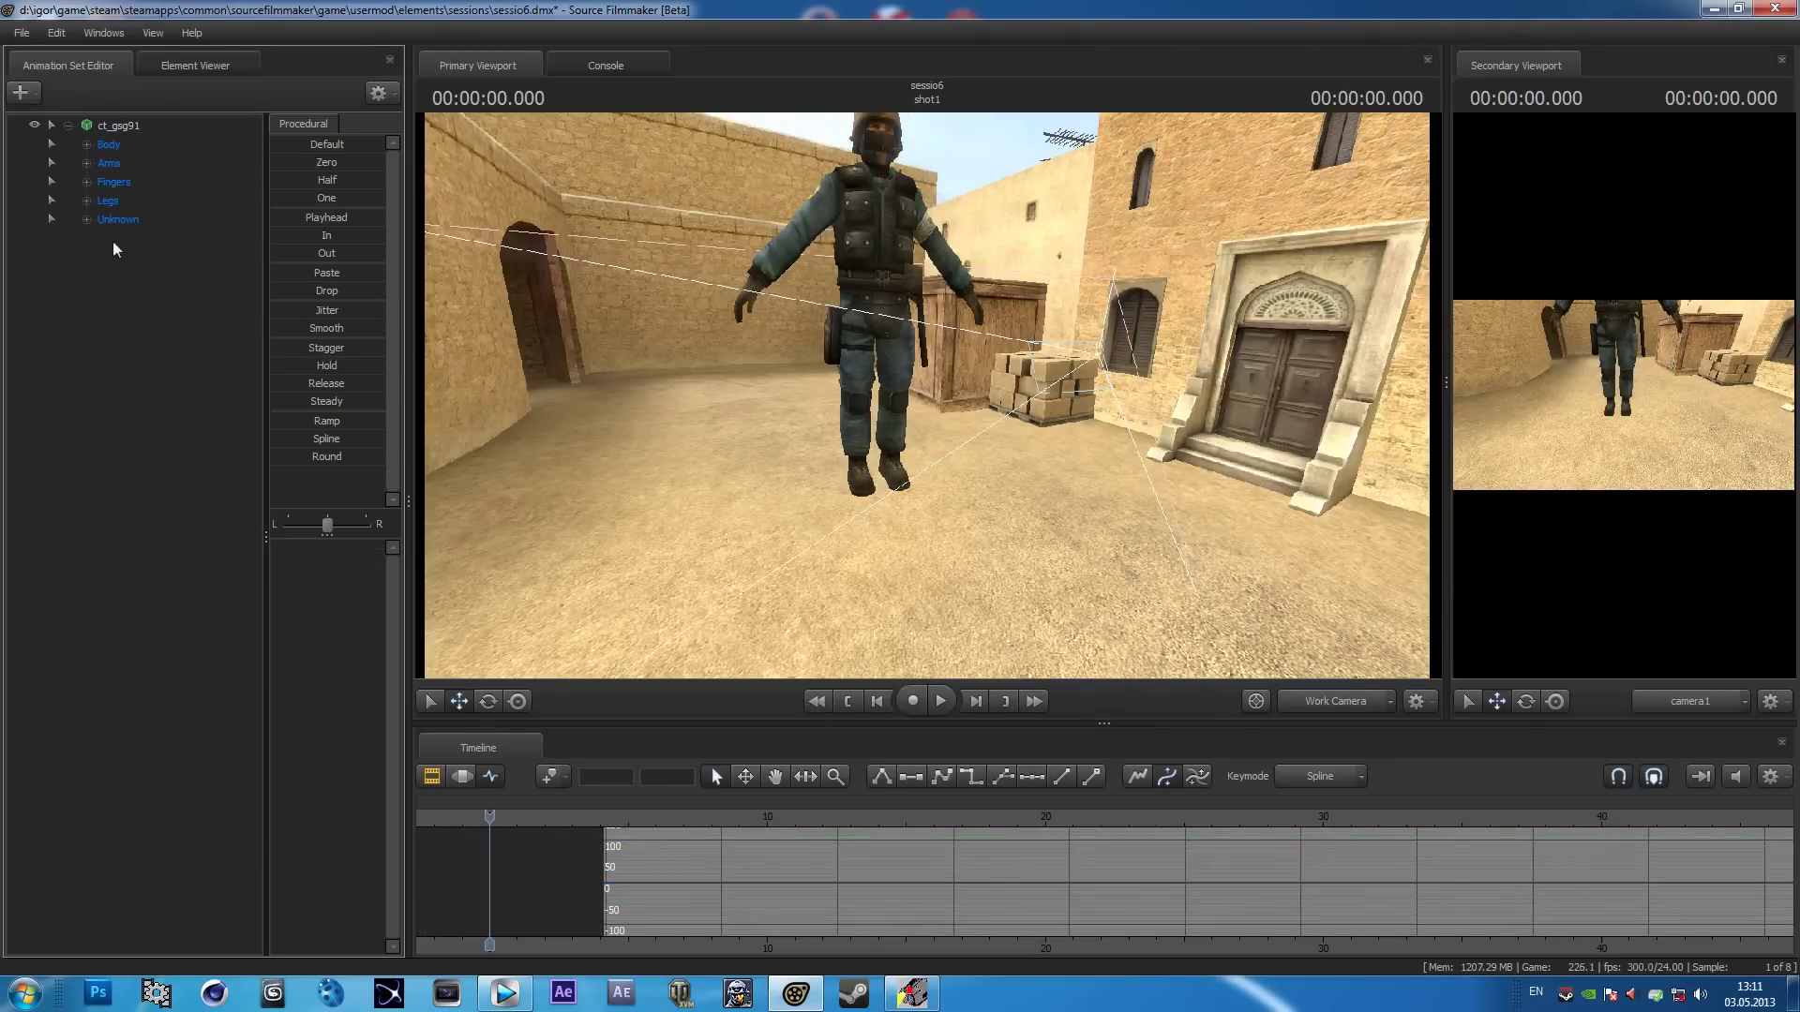
# Examine which bones the Body, Arms, Fingers, Legs and Unknown control groups of the soldier contain.
pyautogui.click(112, 146)
pyautogui.click(120, 164)
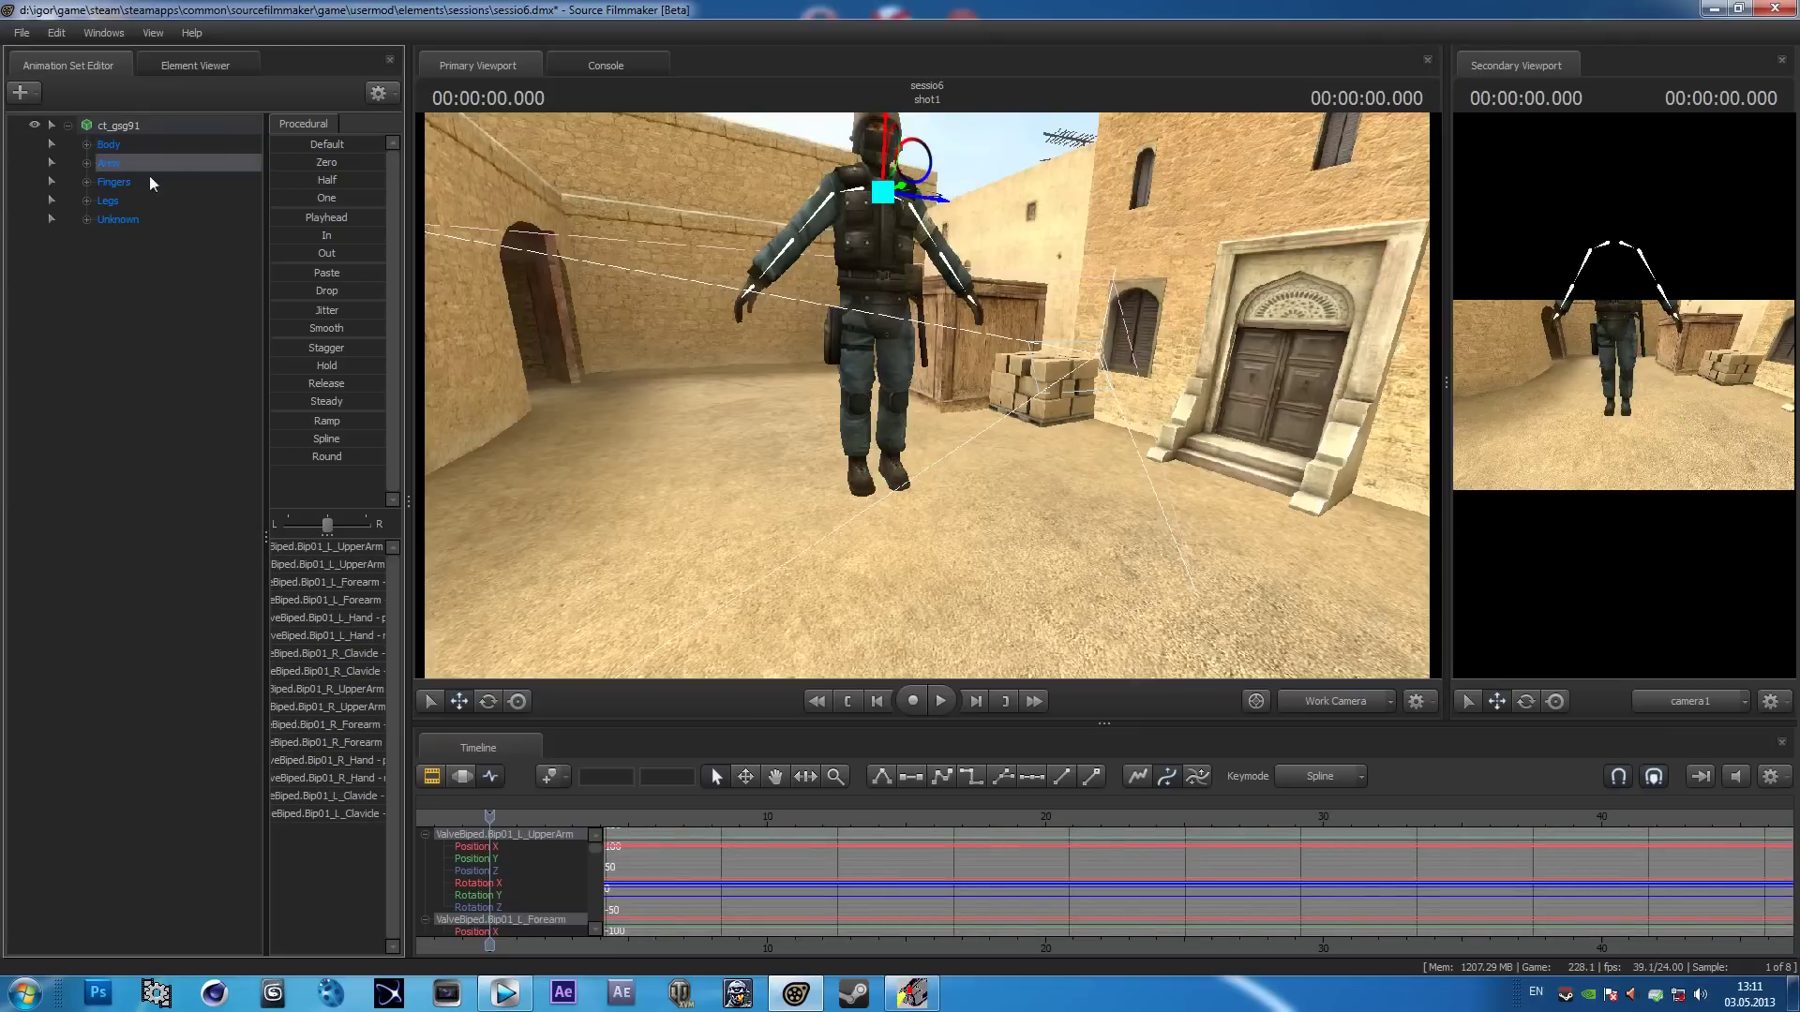
pyautogui.click(114, 183)
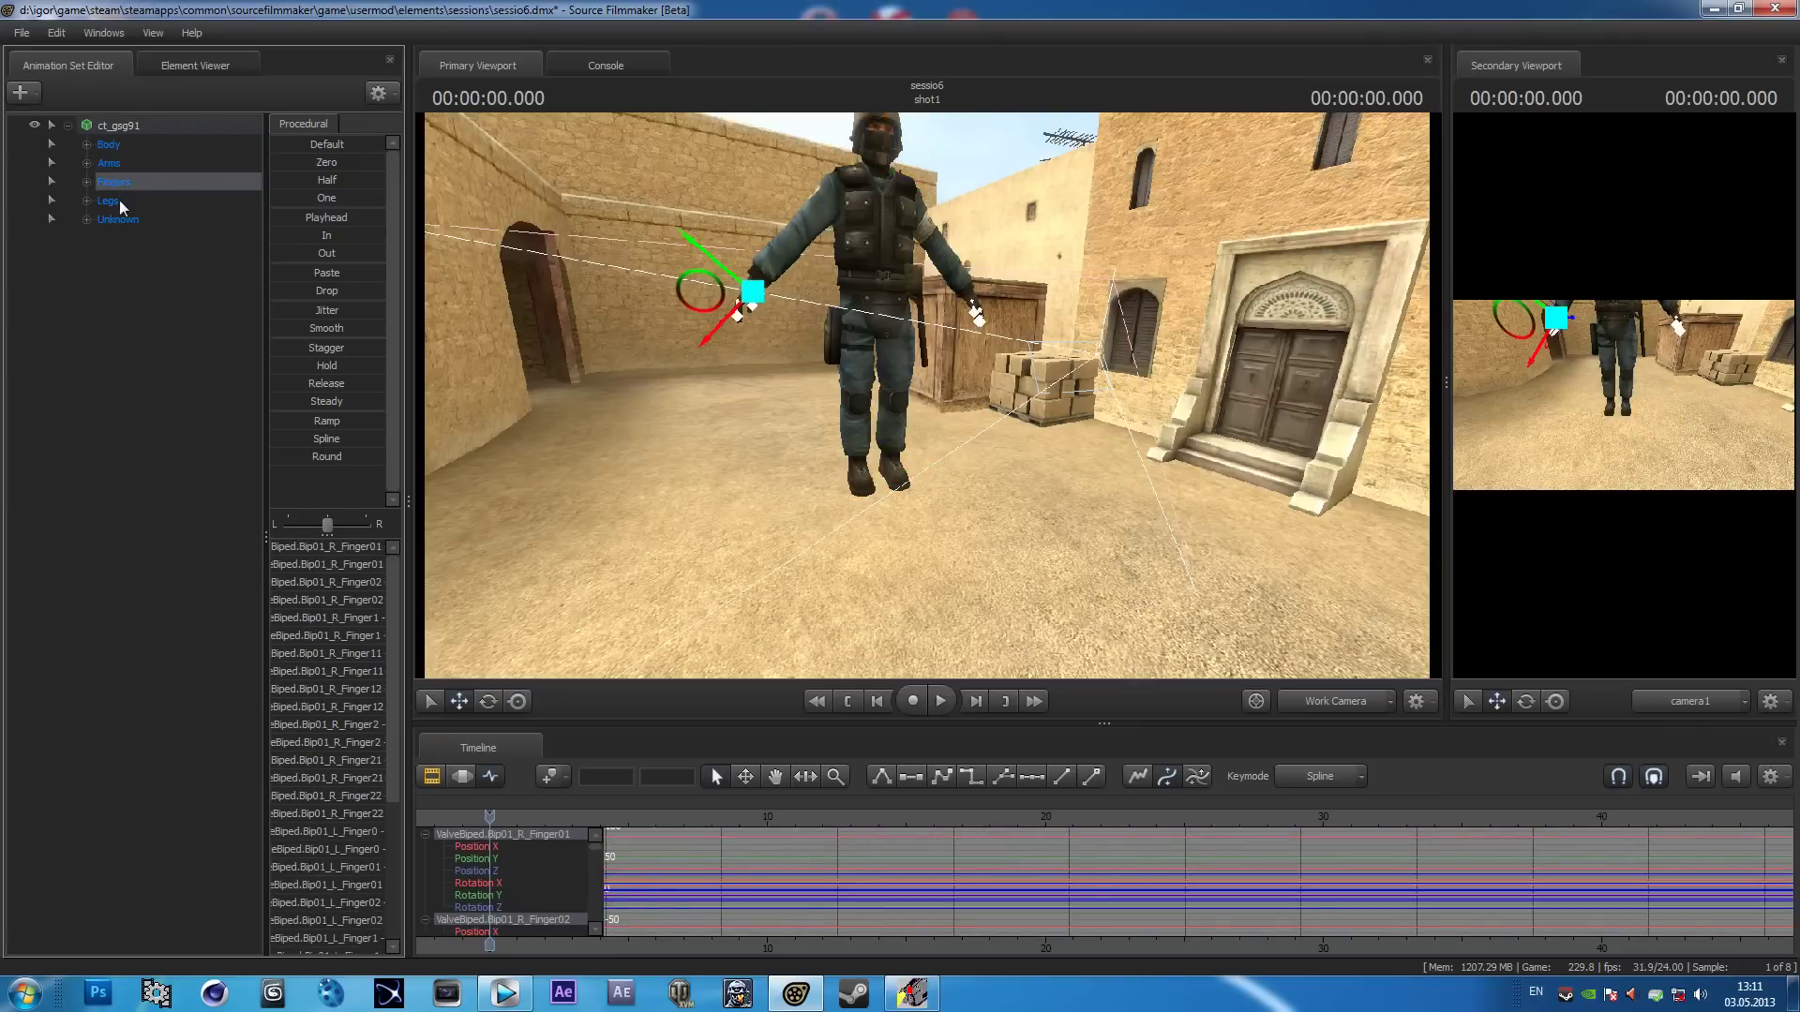
pyautogui.click(115, 202)
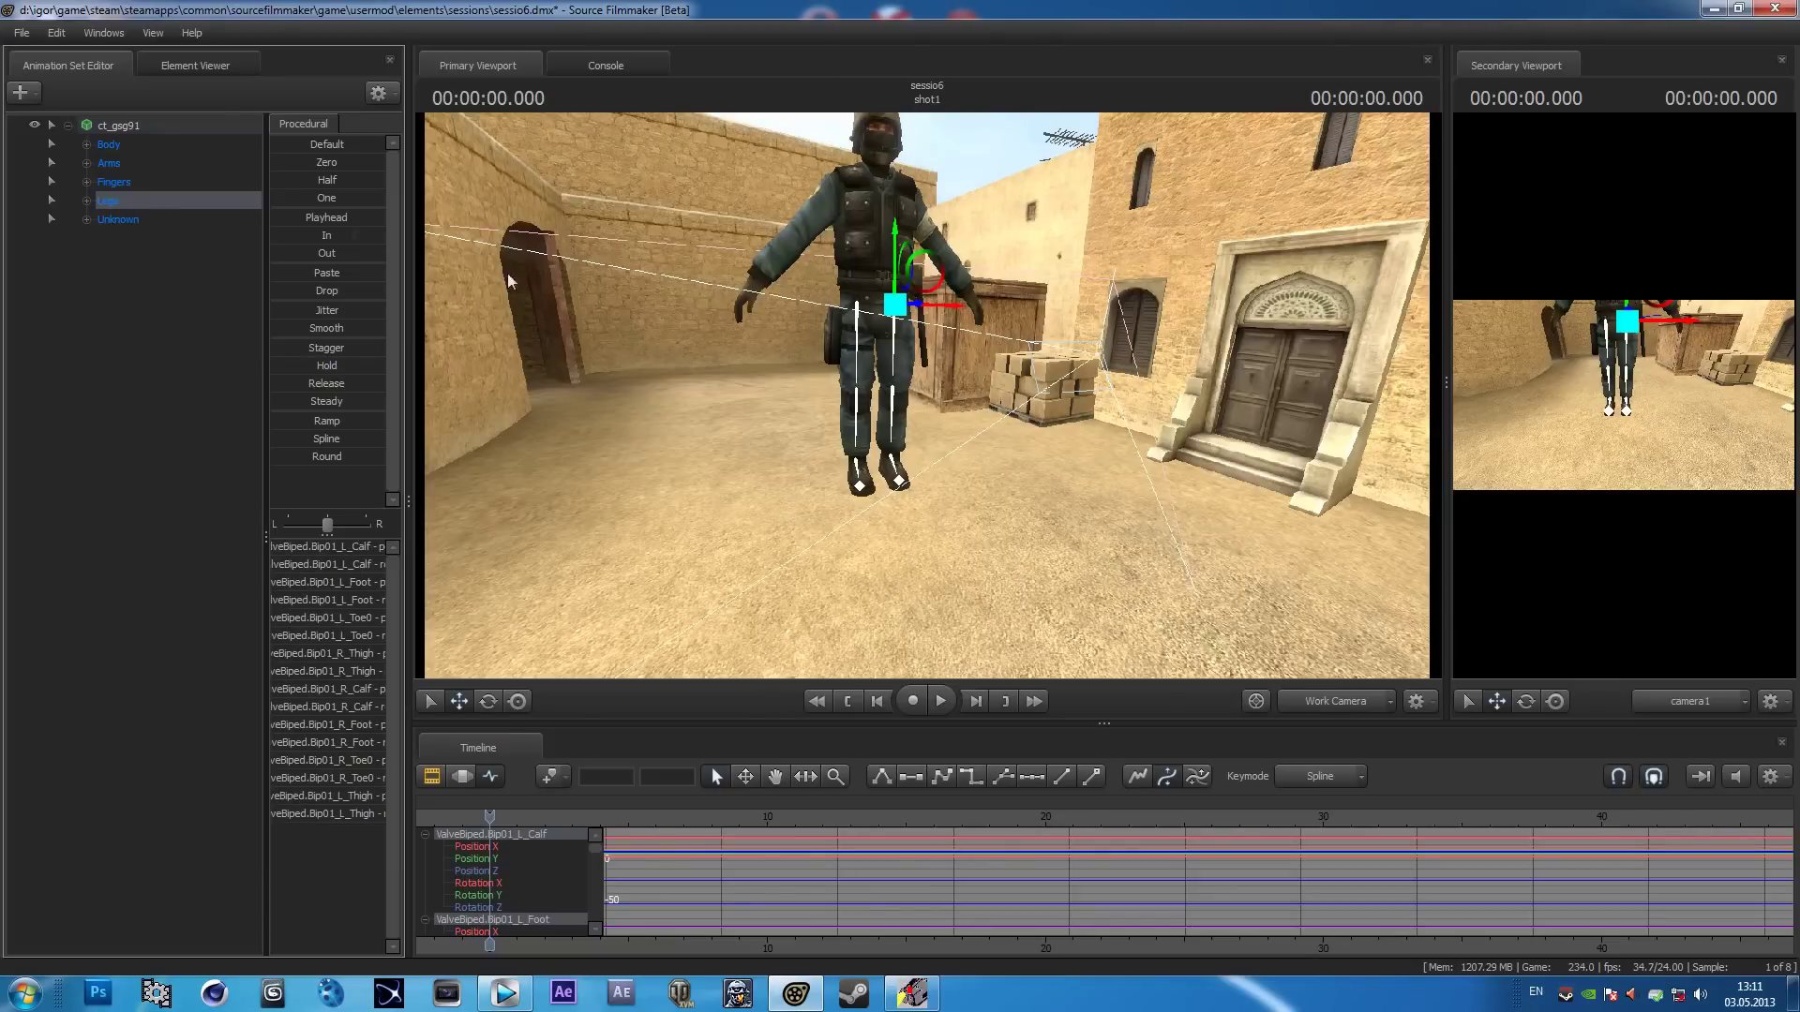
pyautogui.click(155, 221)
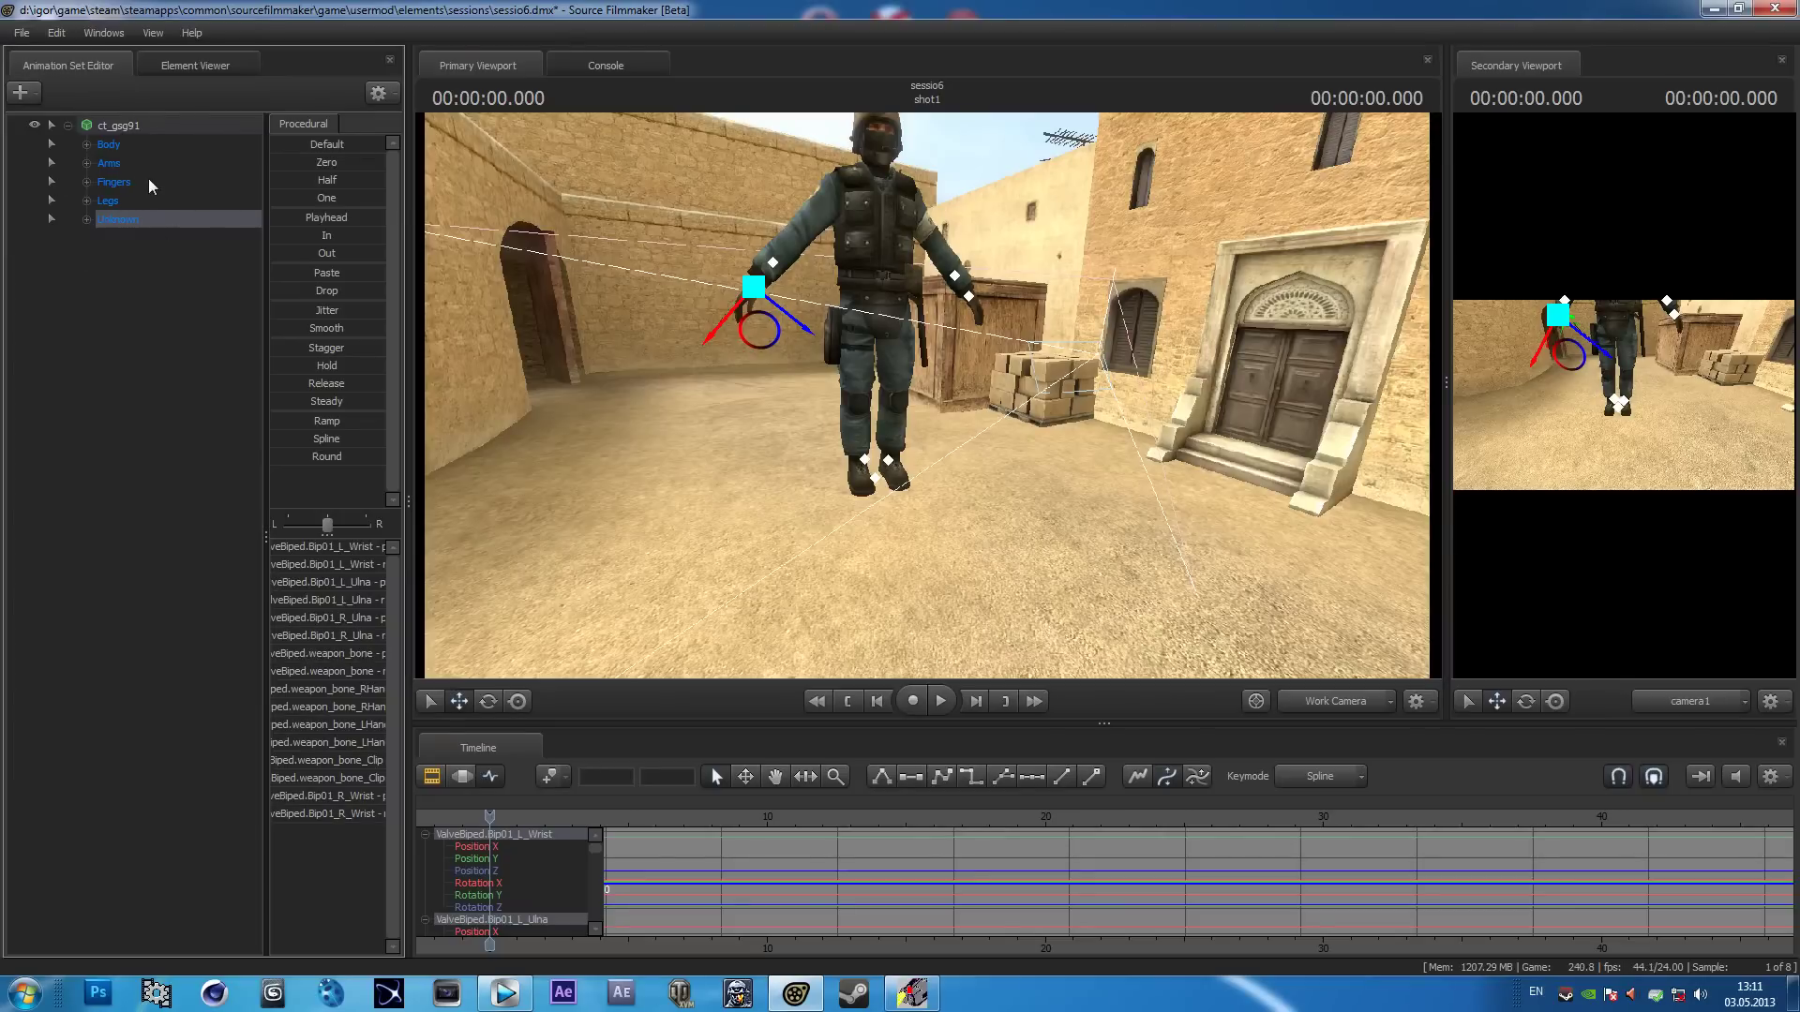
# Expand the Body group and move the Pelvis bone down along its blue axis until the soldier stands on the ground.
pyautogui.click(86, 144)
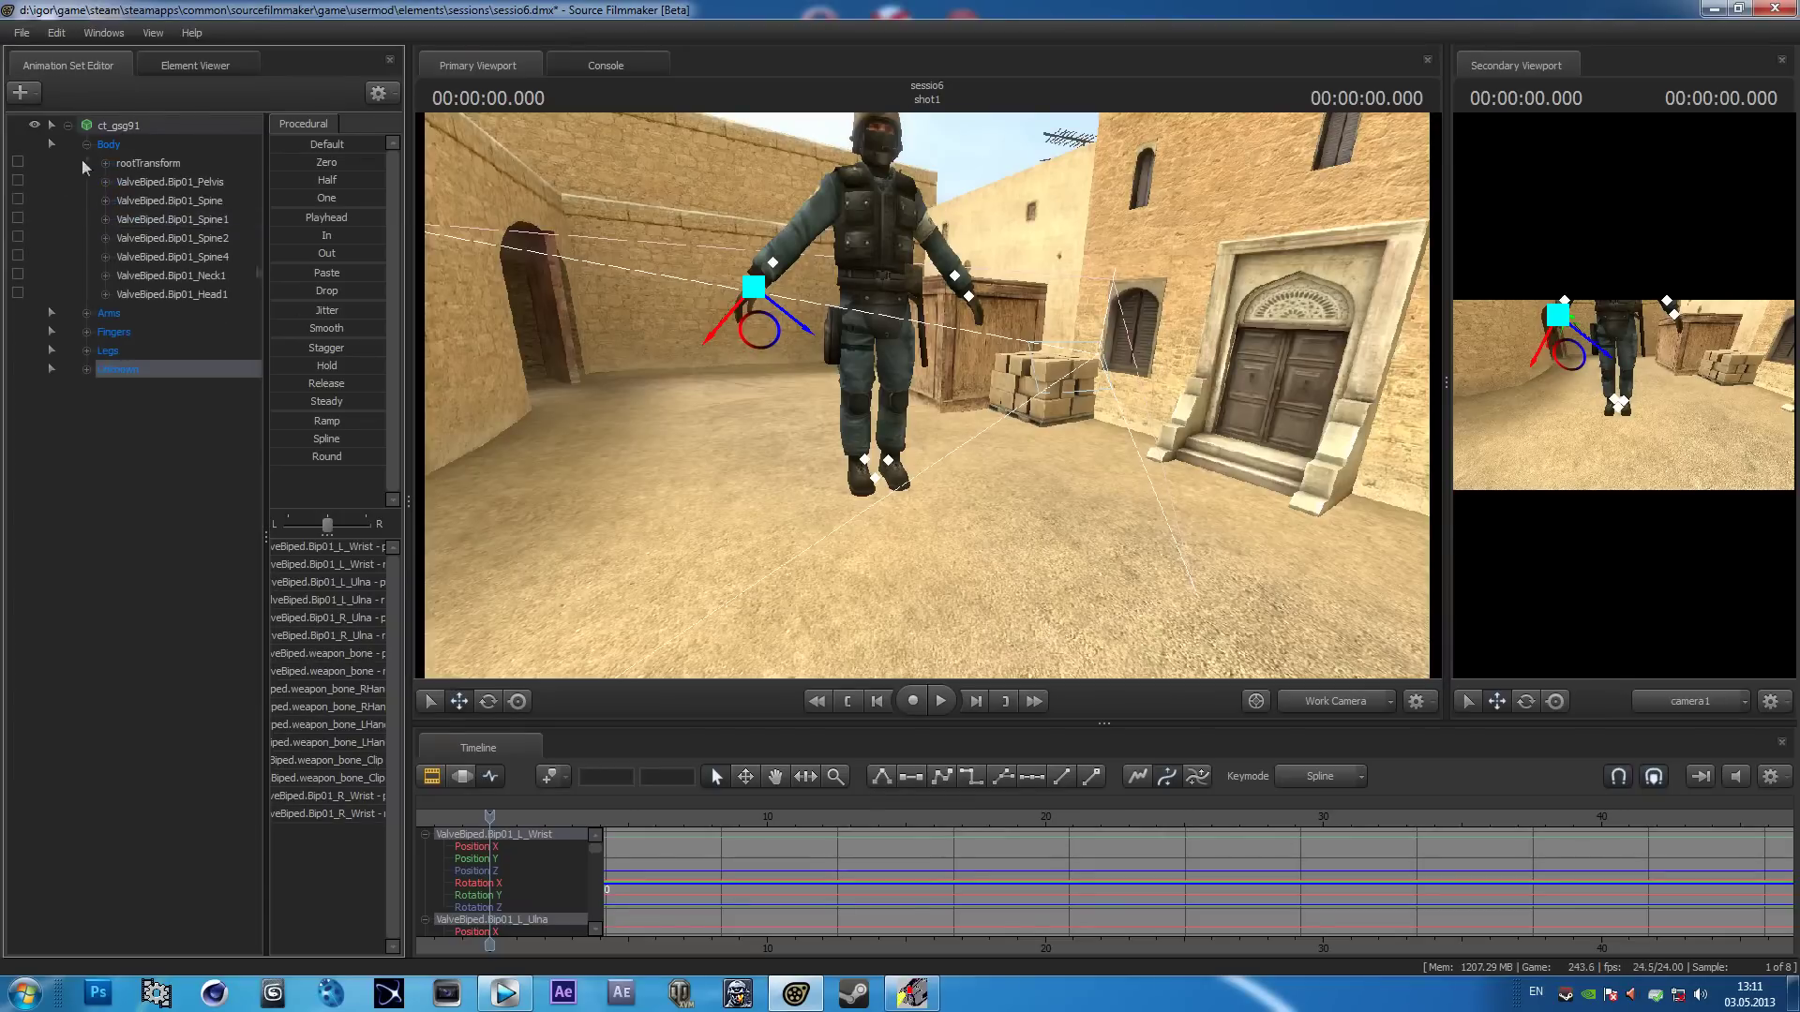
pyautogui.click(175, 181)
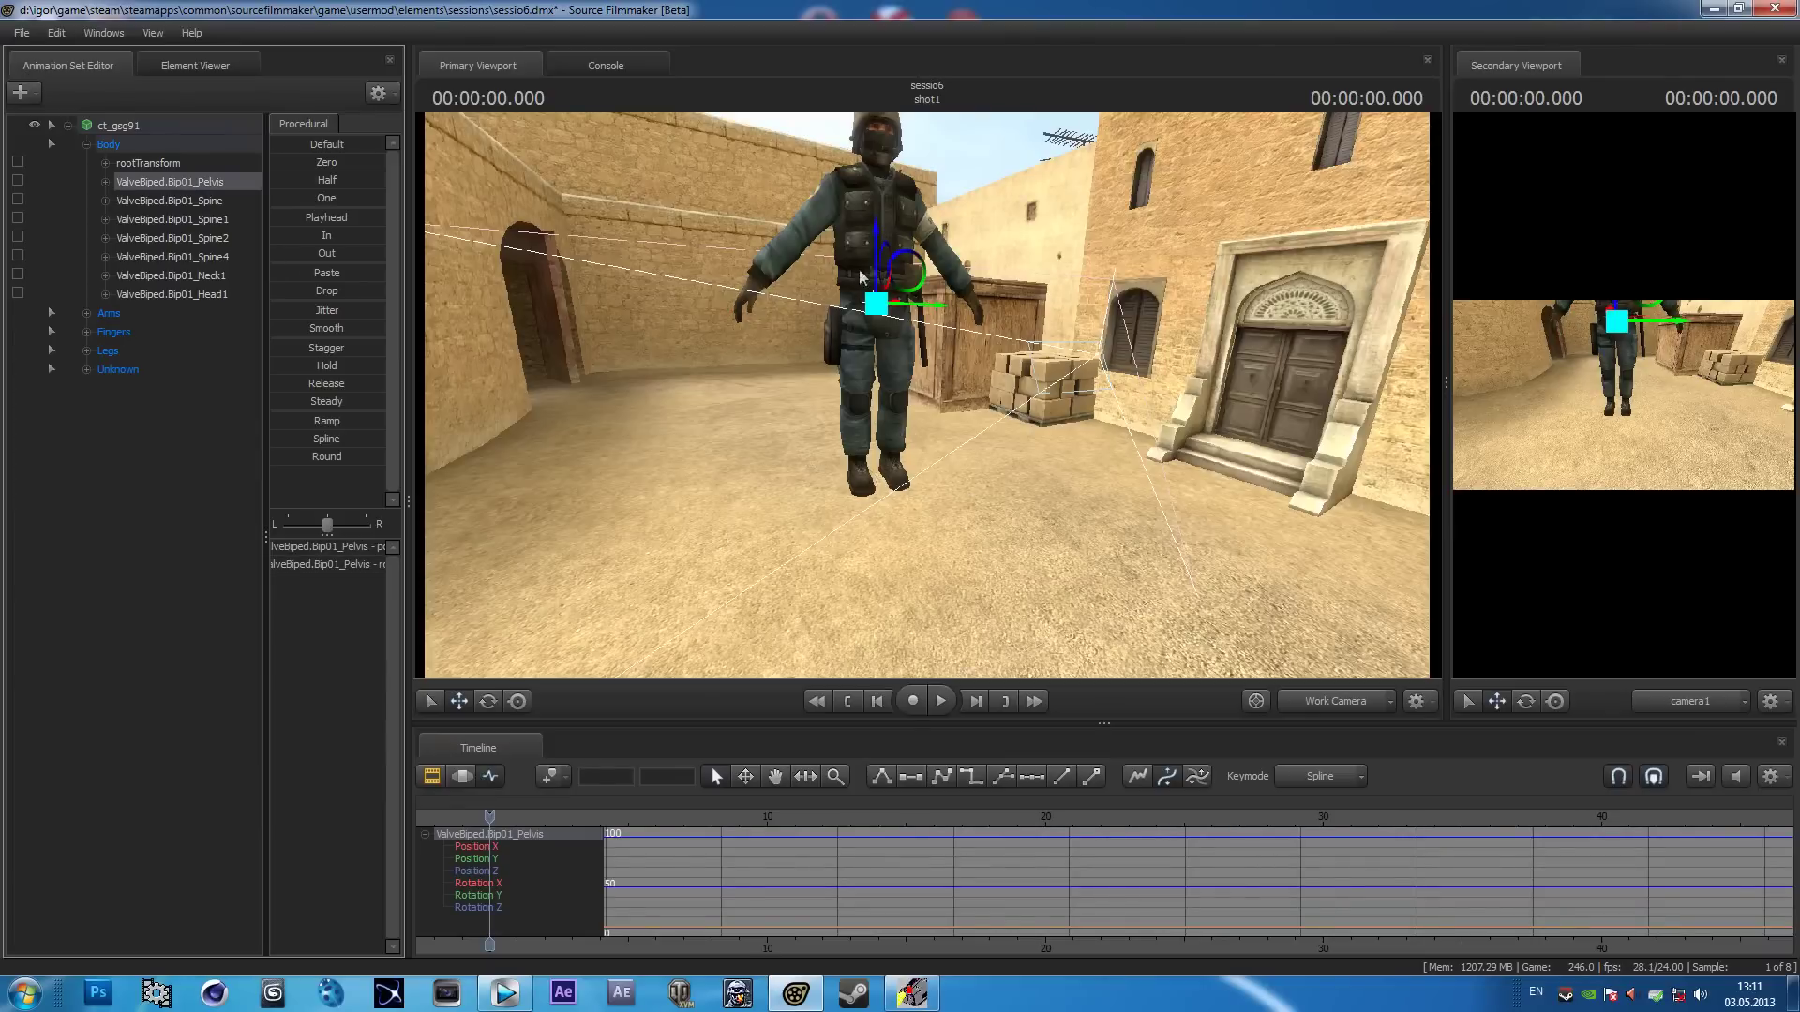
pyautogui.moveTo(876, 249); pyautogui.dragTo(867, 486)
pyautogui.moveTo(998, 373); pyautogui.dragTo(906, 610)
pyautogui.press('w')
pyautogui.moveTo(942, 279); pyautogui.dragTo(1041, 170)
pyautogui.moveTo(912, 396); pyautogui.dragTo(928, 401)
pyautogui.scroll(2, 529, 813)
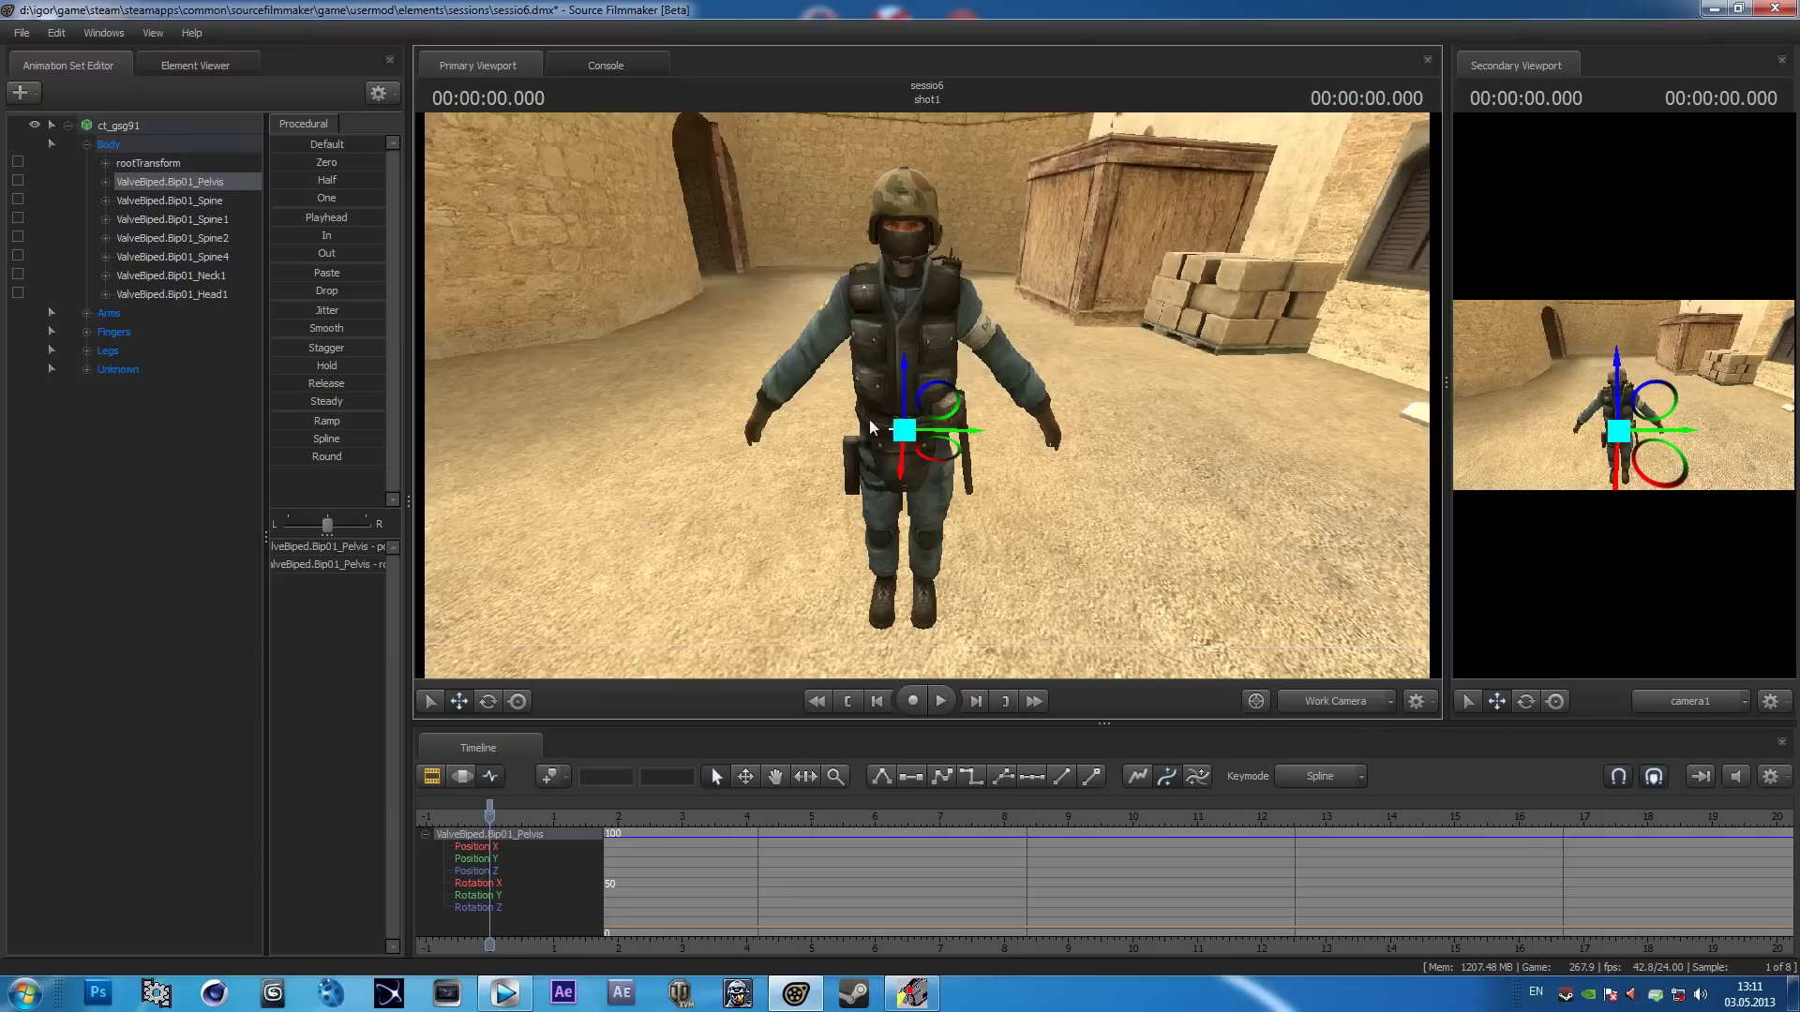
pyautogui.moveTo(1017, 513); pyautogui.dragTo(927, 396)
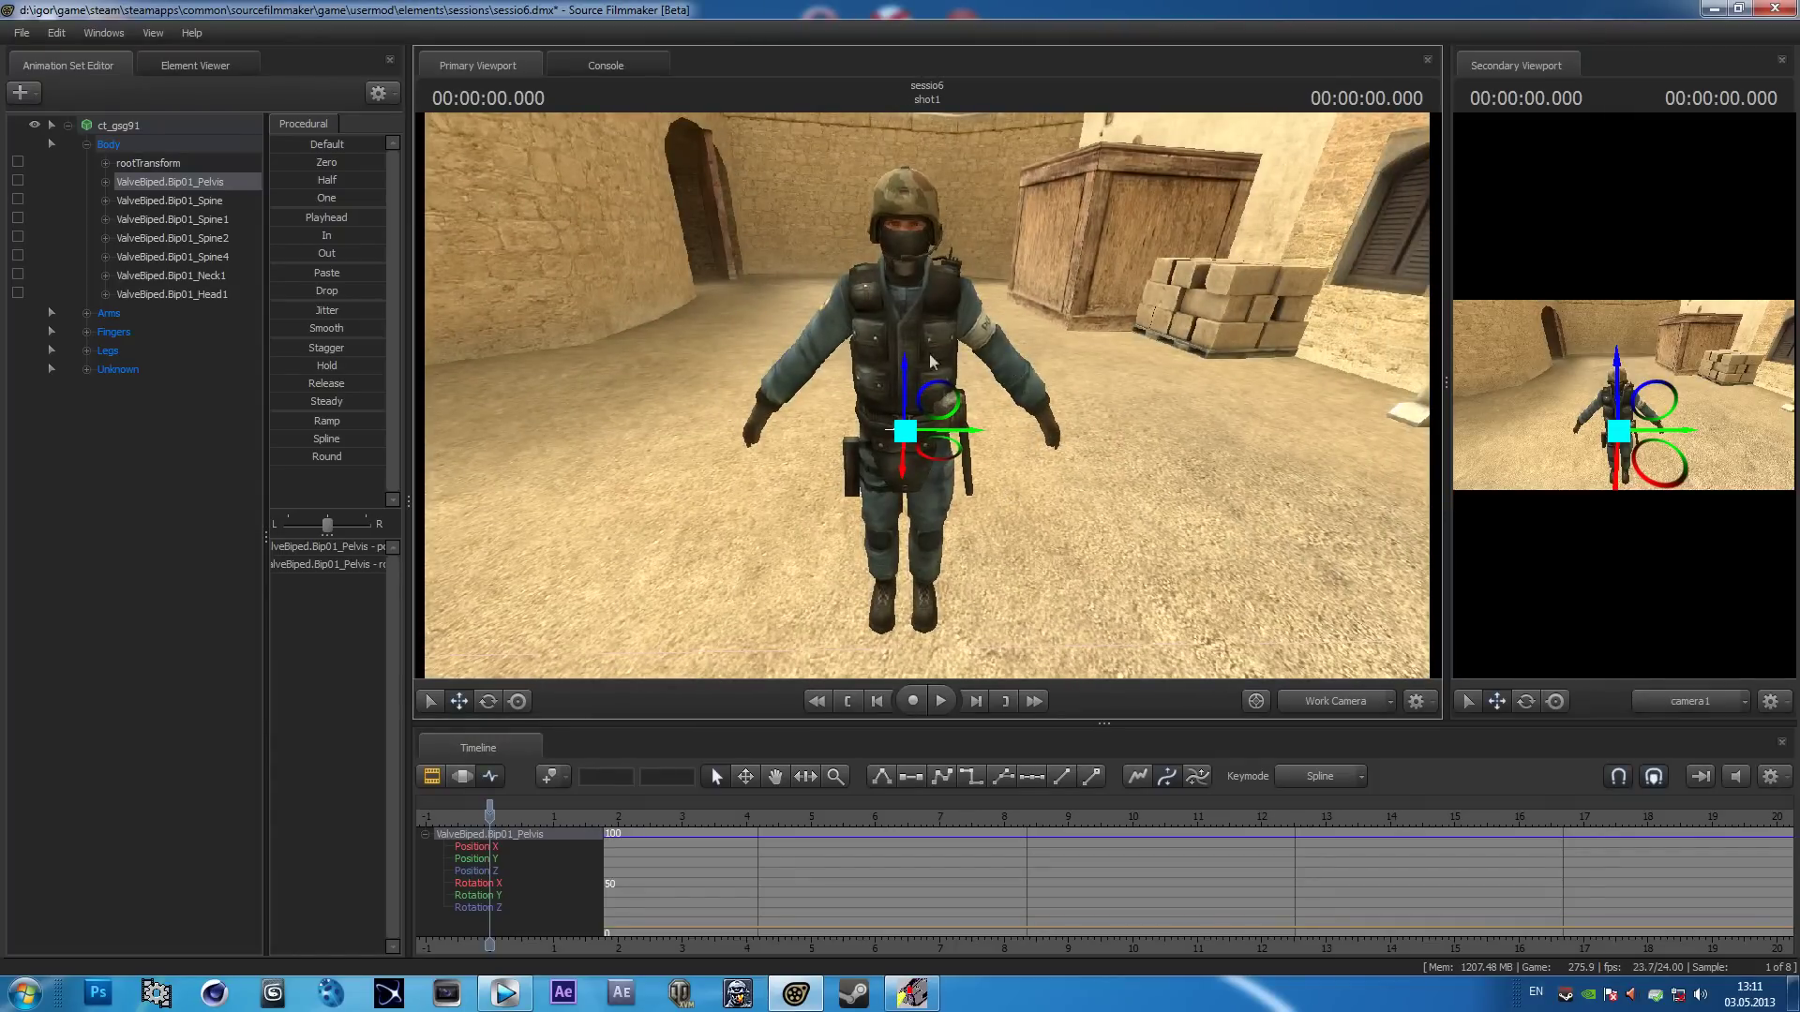
pyautogui.moveTo(1032, 339)
pyautogui.keyDown('alt'); pyautogui.mouseDown()
pyautogui.moveTo(937, 398)
pyautogui.moveTo(990, 398)
pyautogui.moveTo(929, 403)
pyautogui.mouseUp(); pyautogui.keyUp('alt')
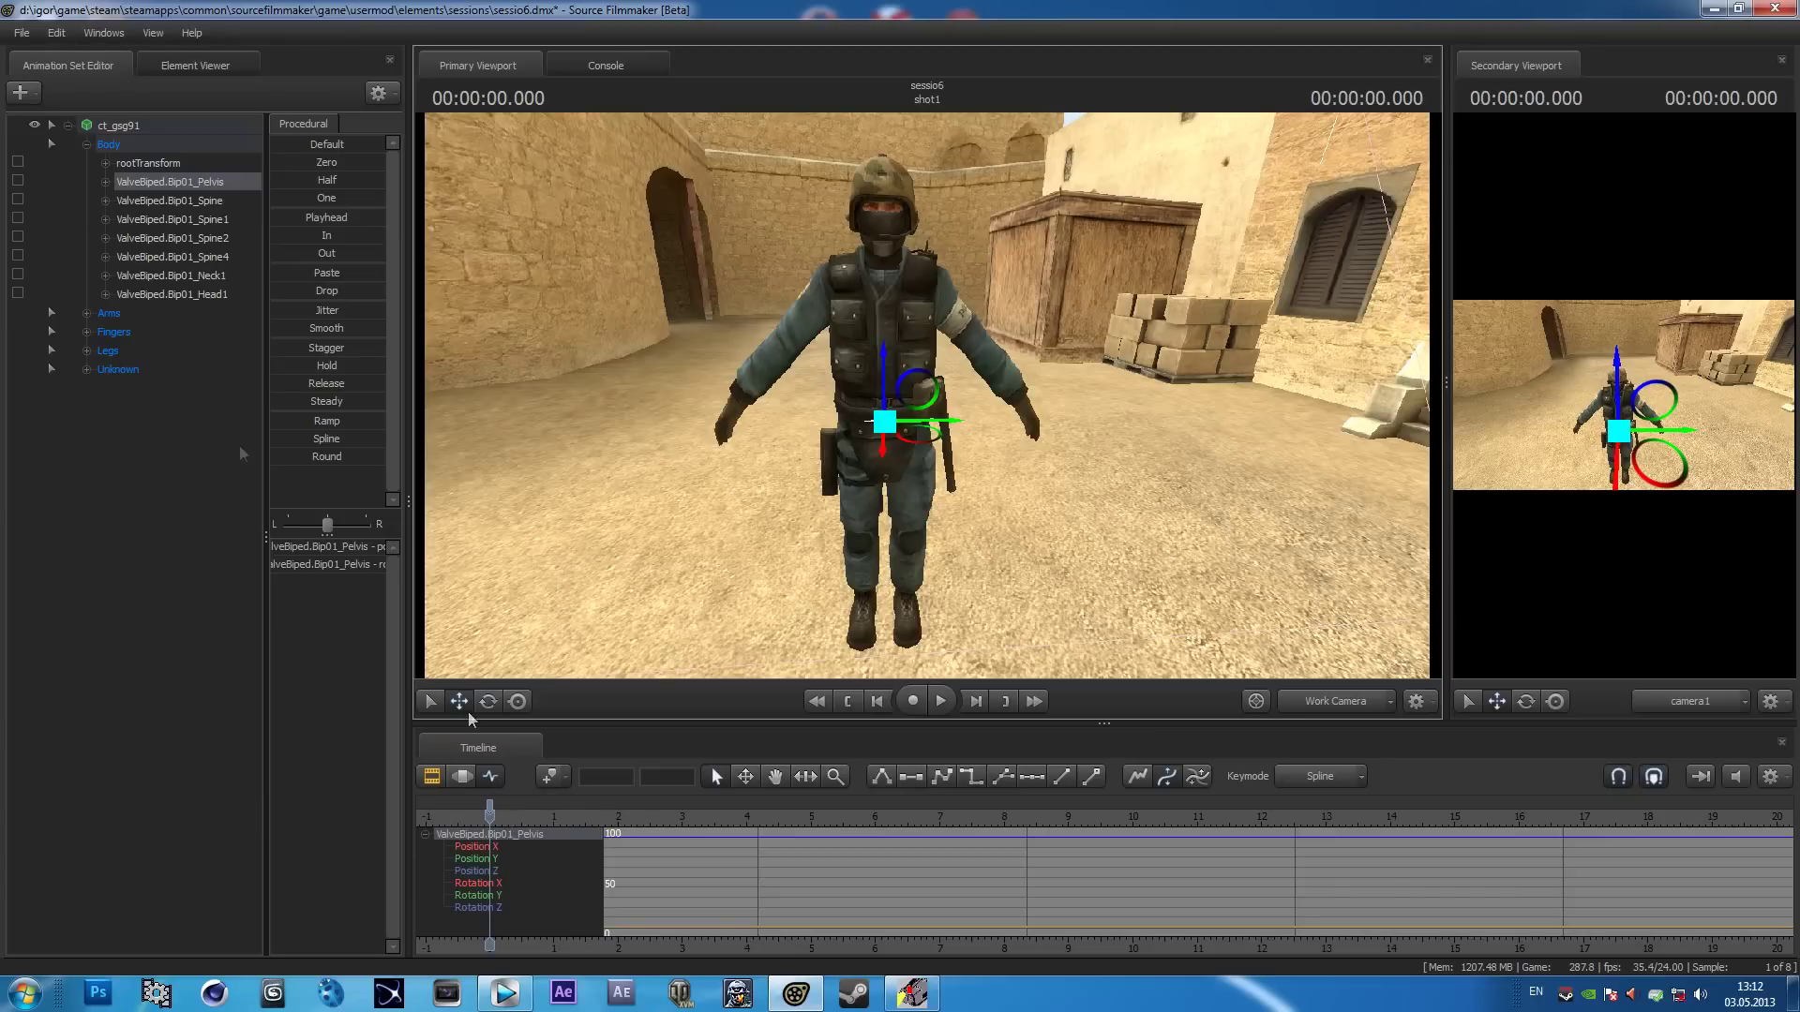
# Expand the Arms group and rotate the left clavicle, forearm and hand bones to lower the left arm into a relaxed pose.
pyautogui.click(86, 313)
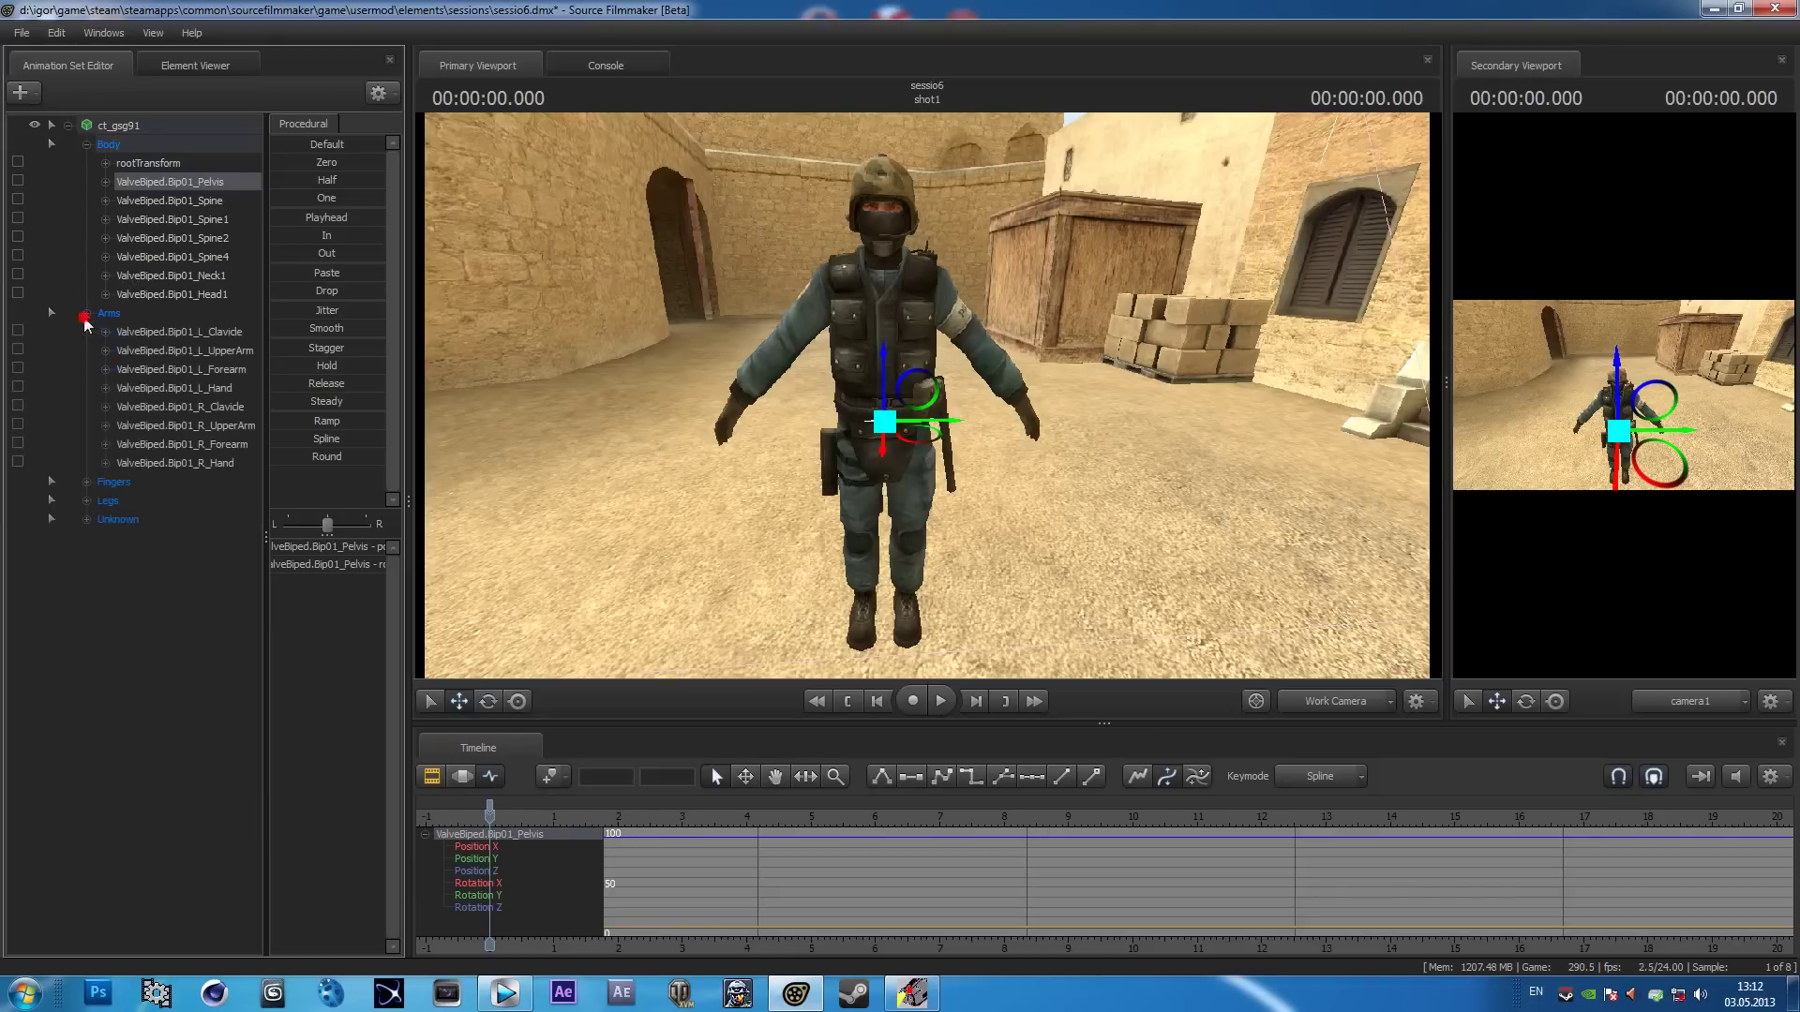
pyautogui.click(187, 332)
pyautogui.click(490, 701)
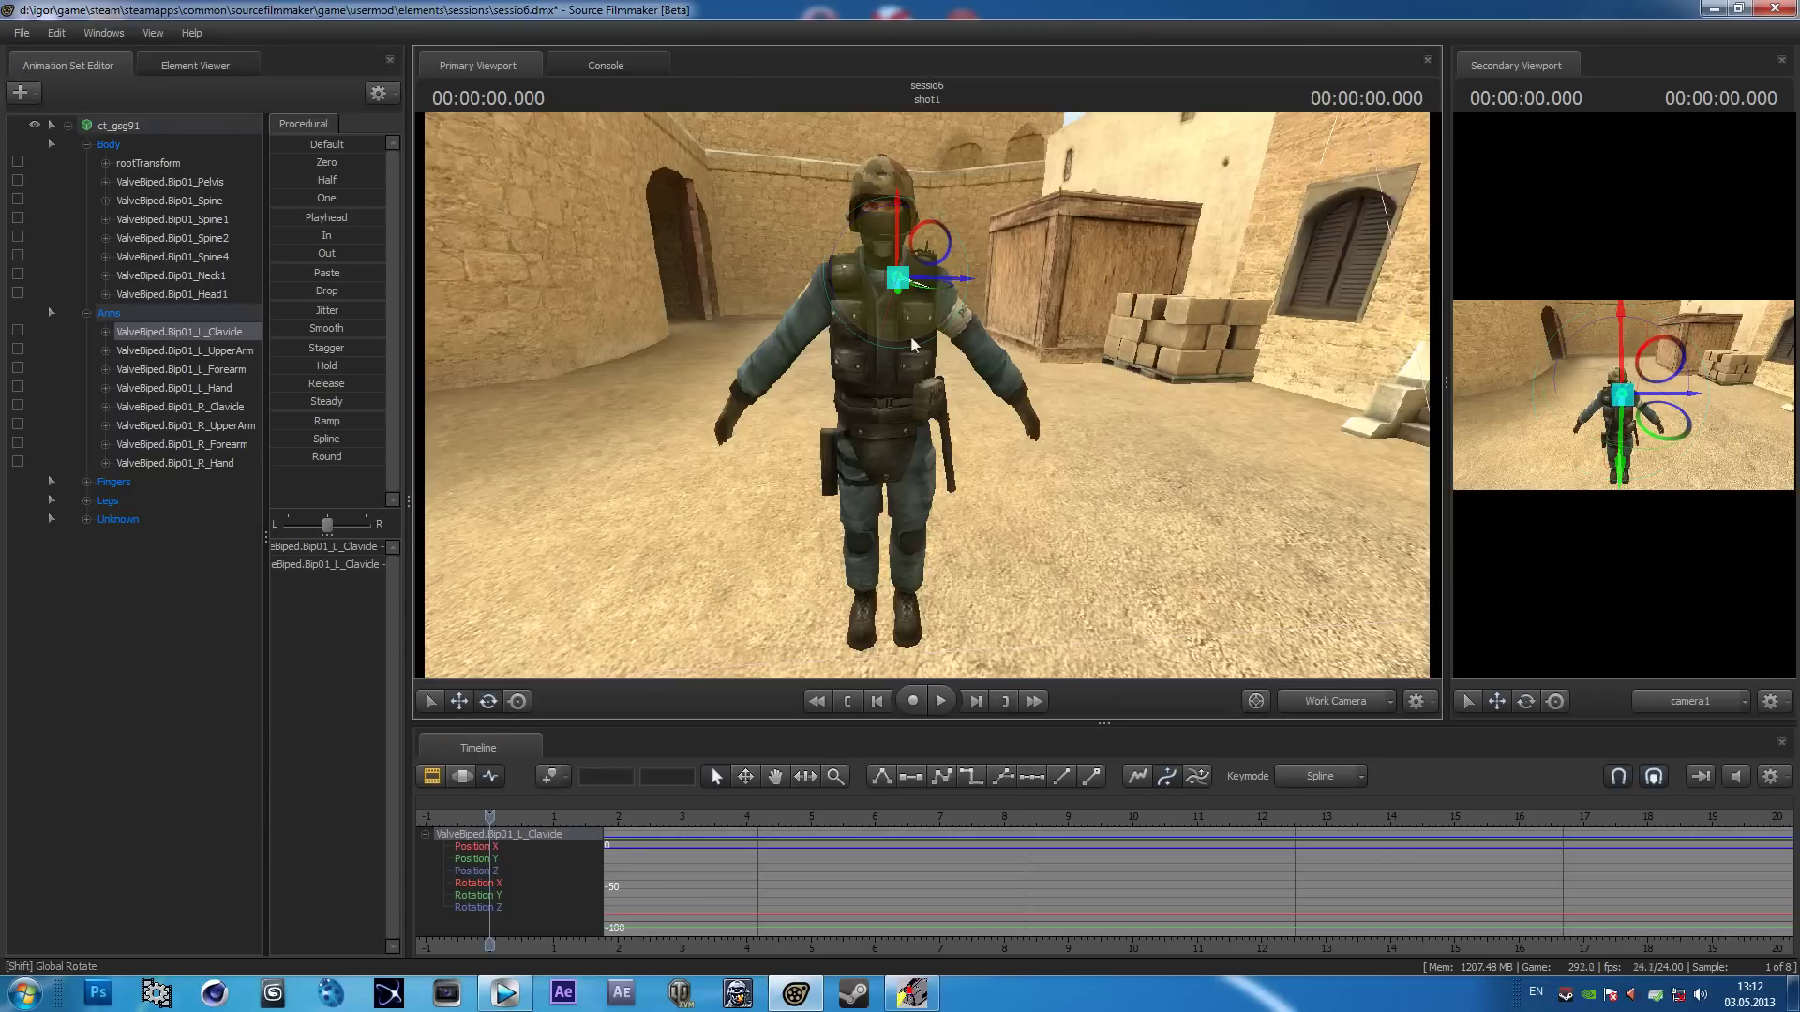
pyautogui.moveTo(895, 298); pyautogui.dragTo(898, 307)
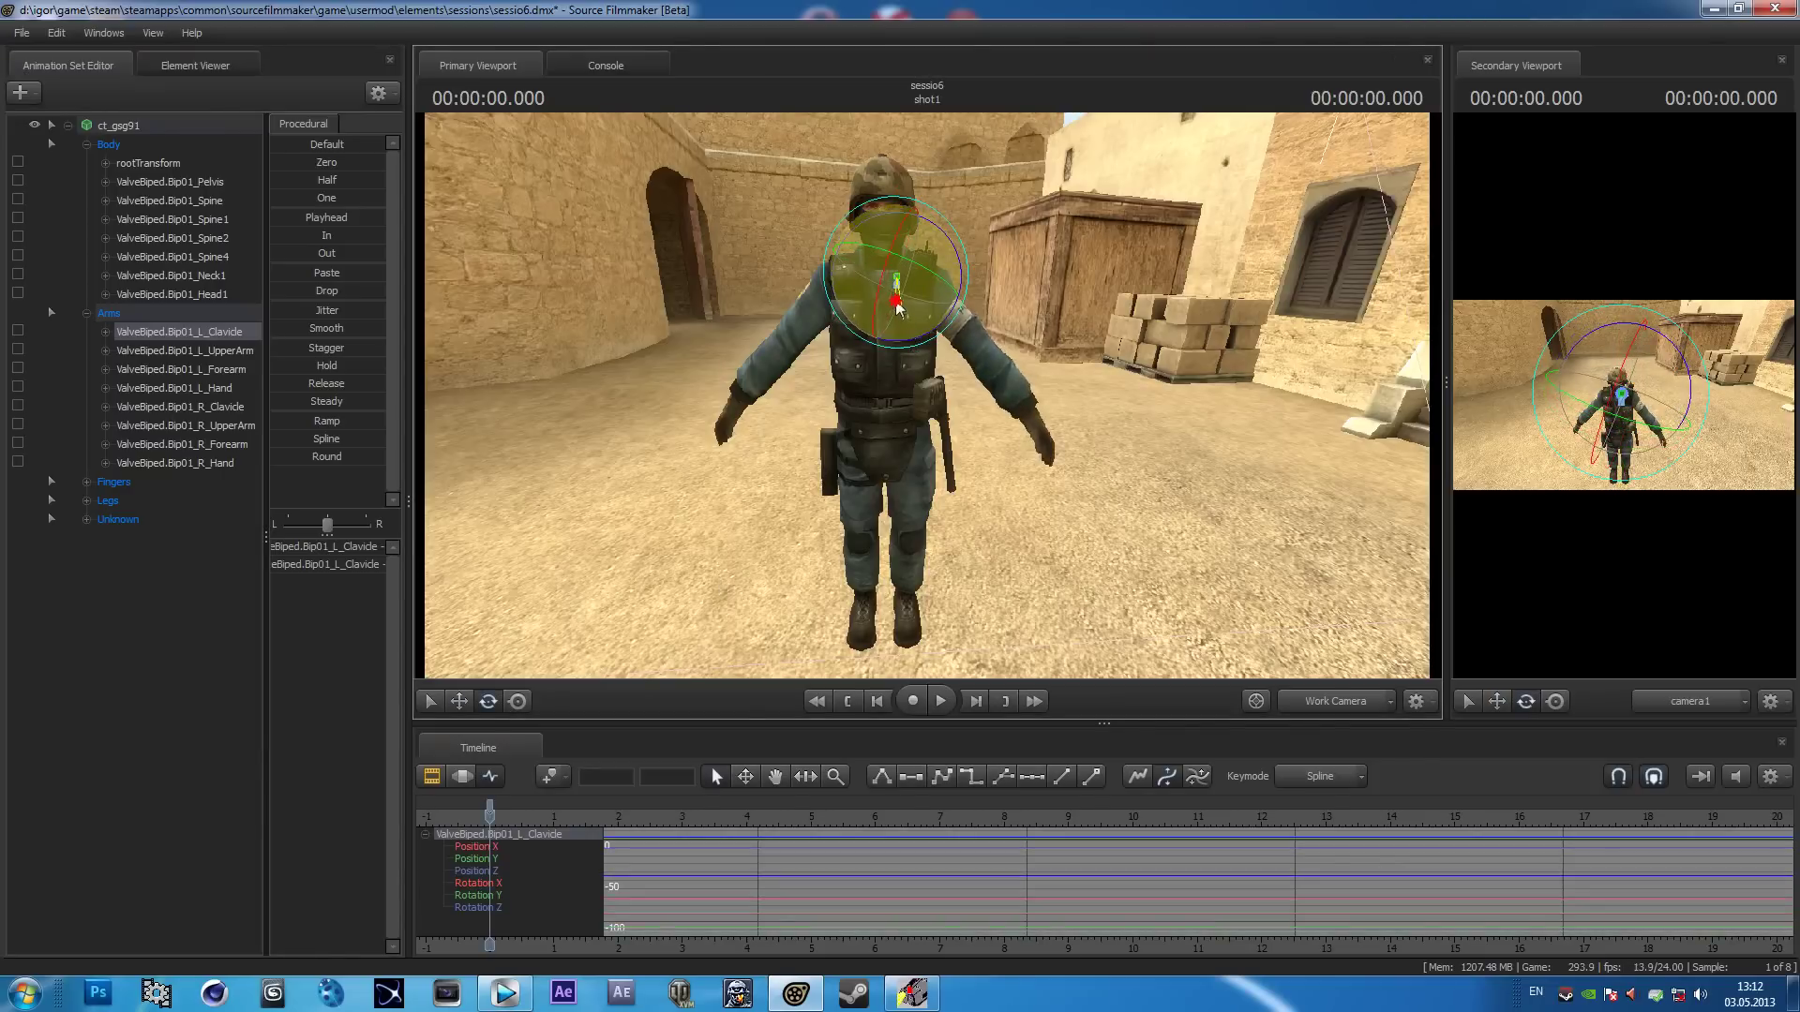
pyautogui.click(232, 352)
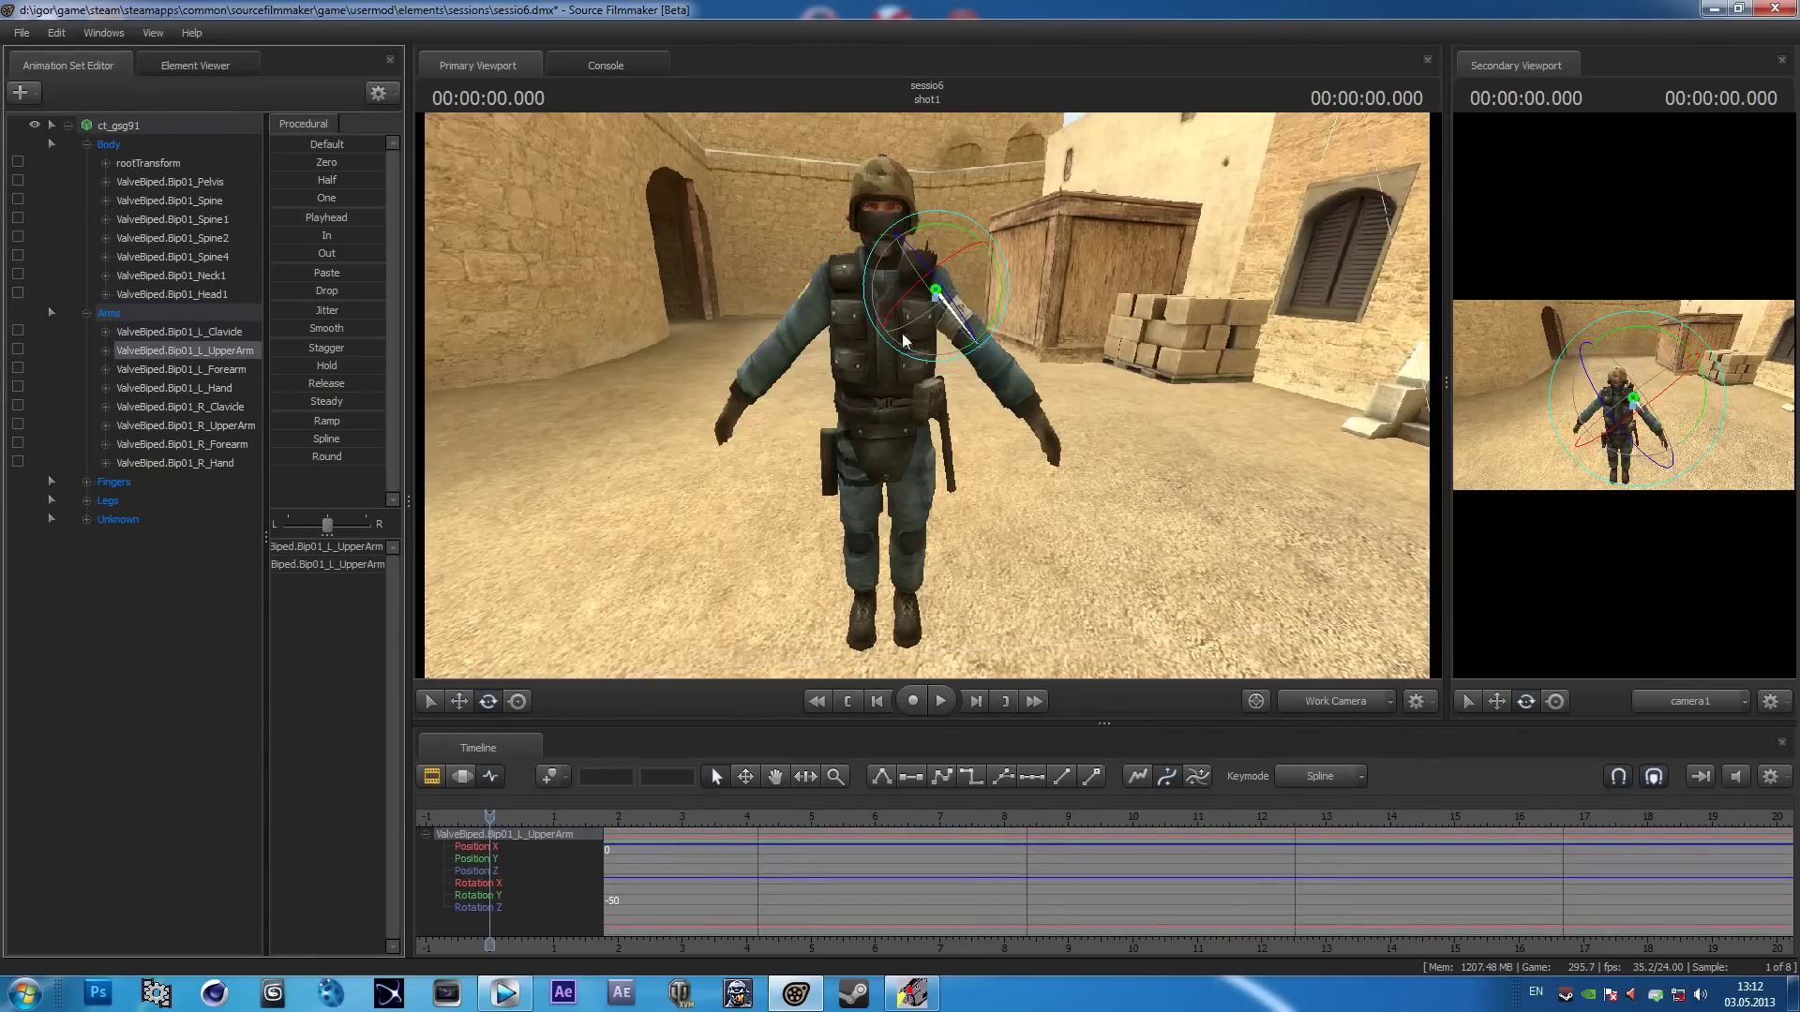
pyautogui.press('Down')
pyautogui.moveTo(977, 382); pyautogui.dragTo(943, 378)
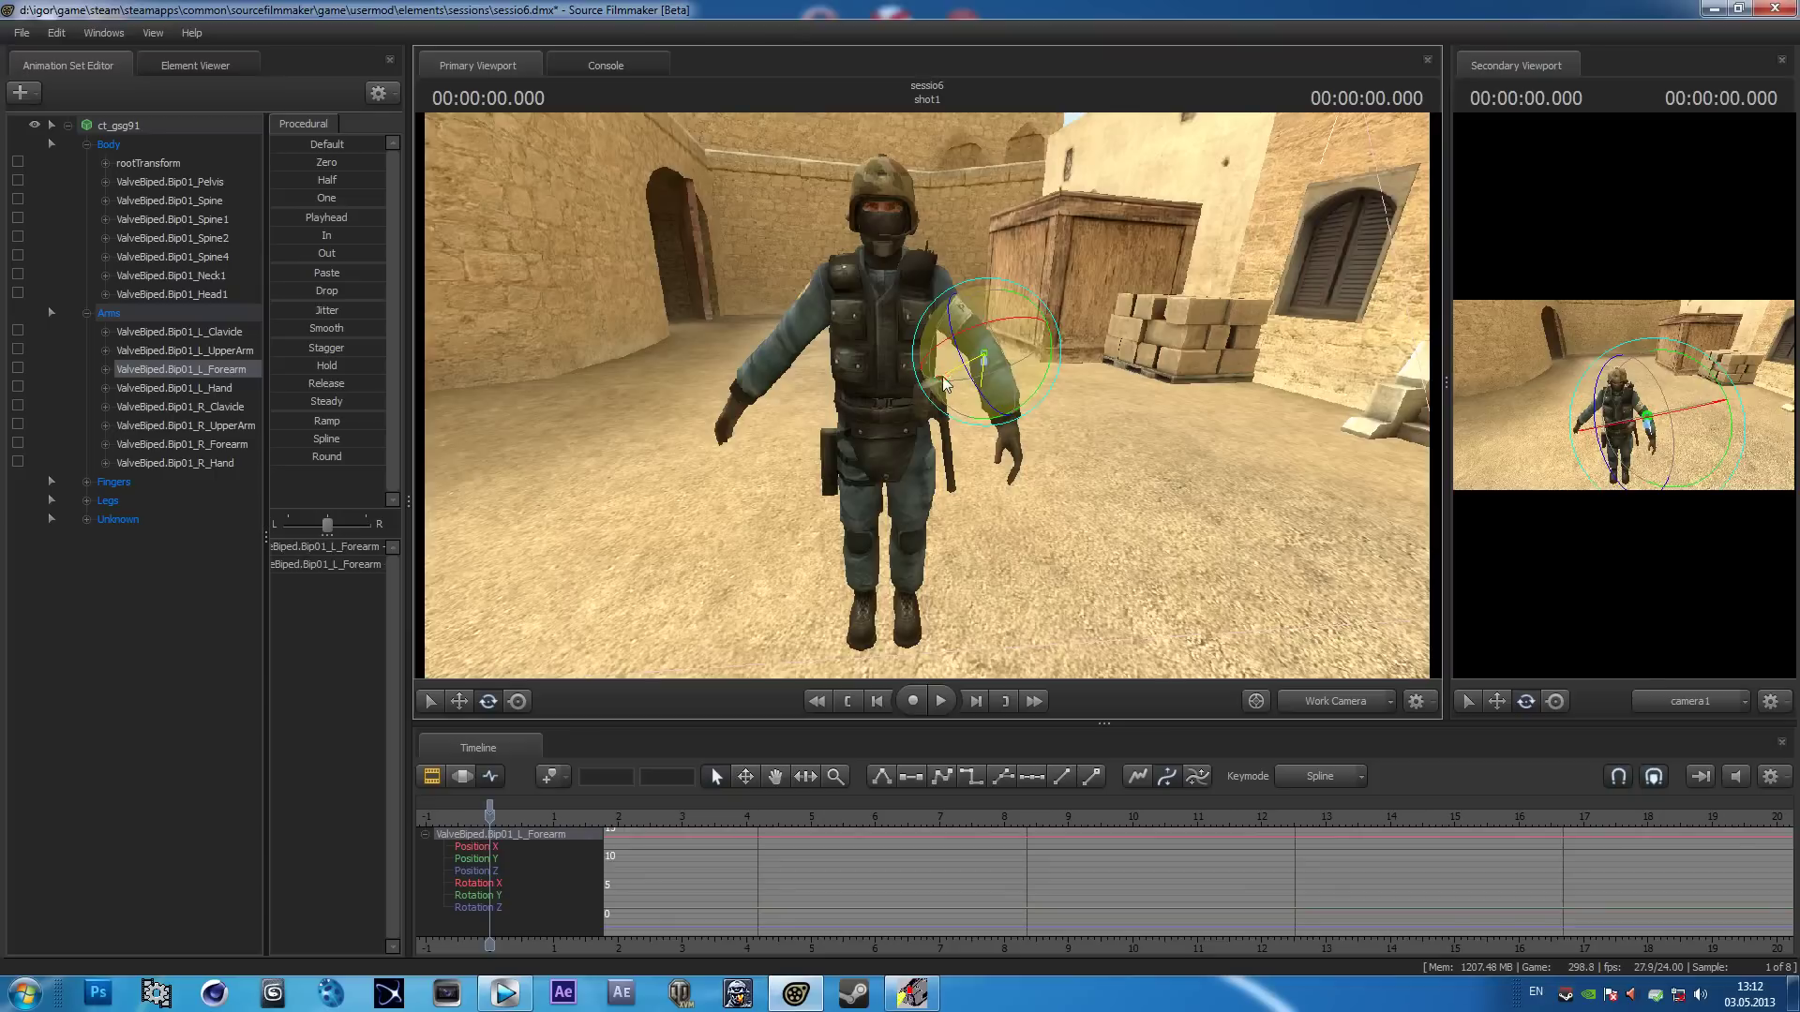
pyautogui.click(236, 388)
pyautogui.moveTo(973, 393); pyautogui.dragTo(958, 412)
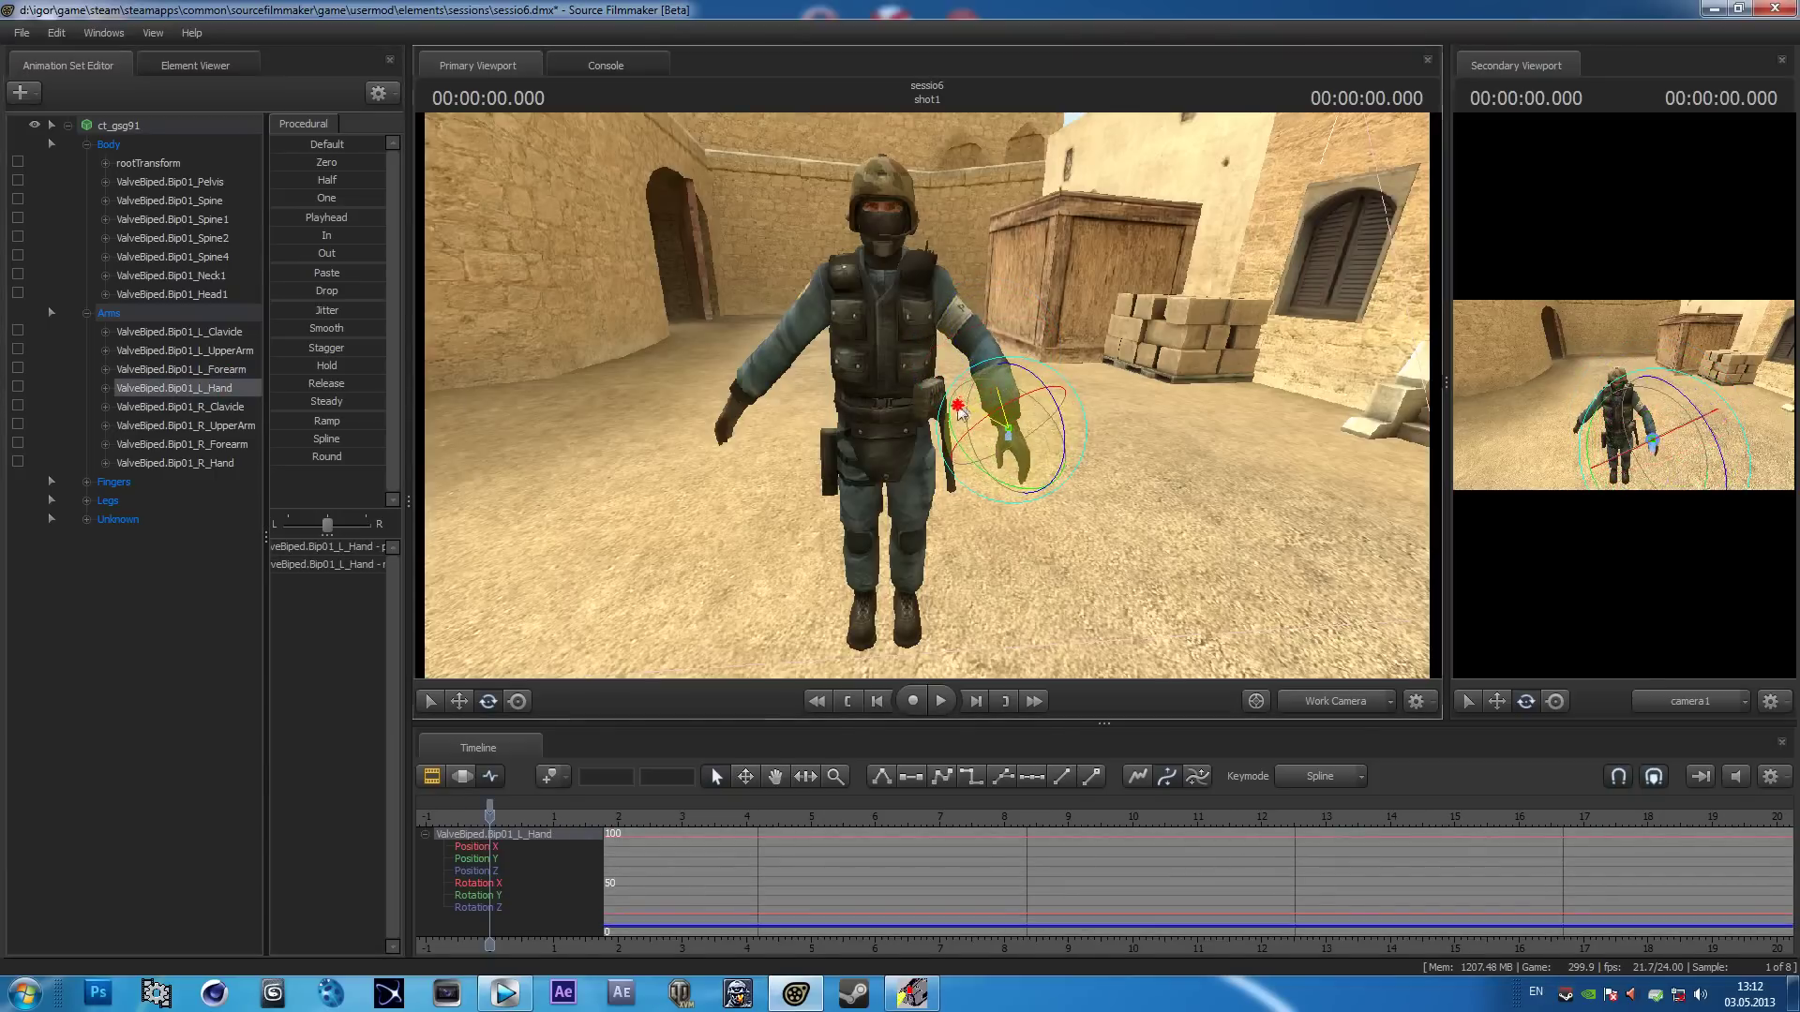
# Rotate the right upper arm, forearm and hand bones to give the right arm a relaxed pose.
pyautogui.click(229, 409)
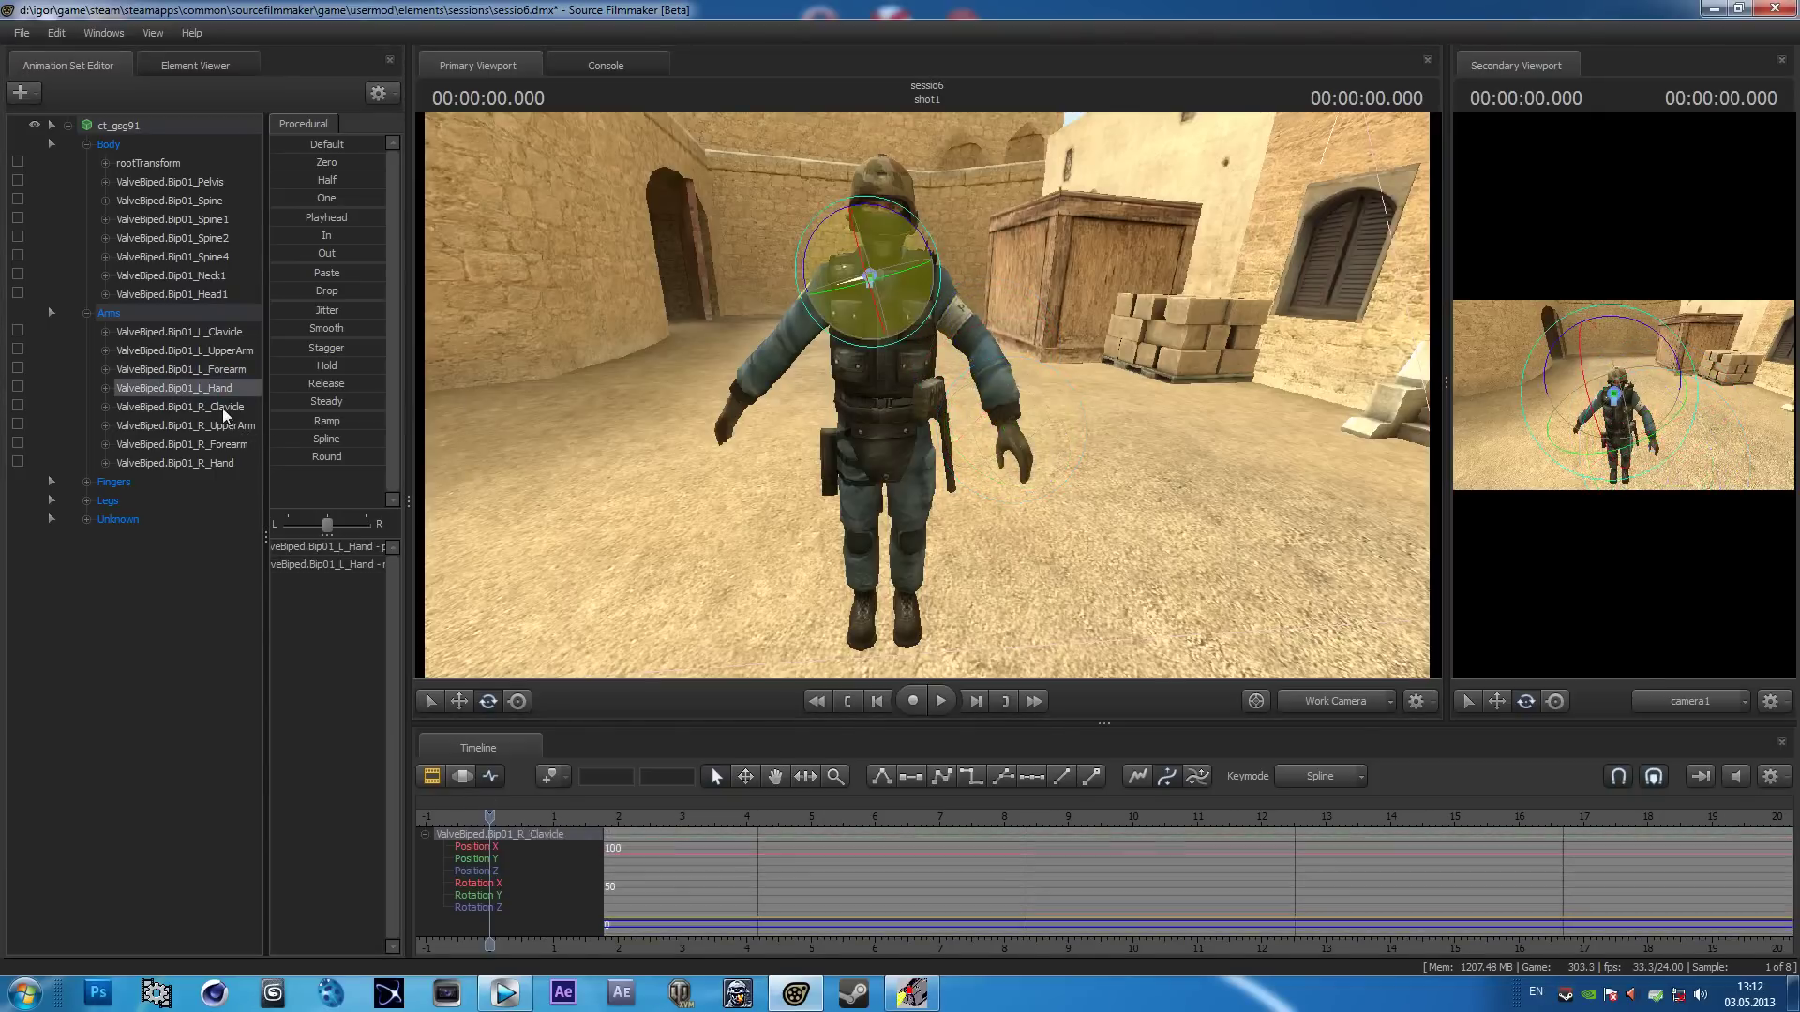
pyautogui.click(830, 341)
pyautogui.moveTo(841, 332); pyautogui.dragTo(832, 323)
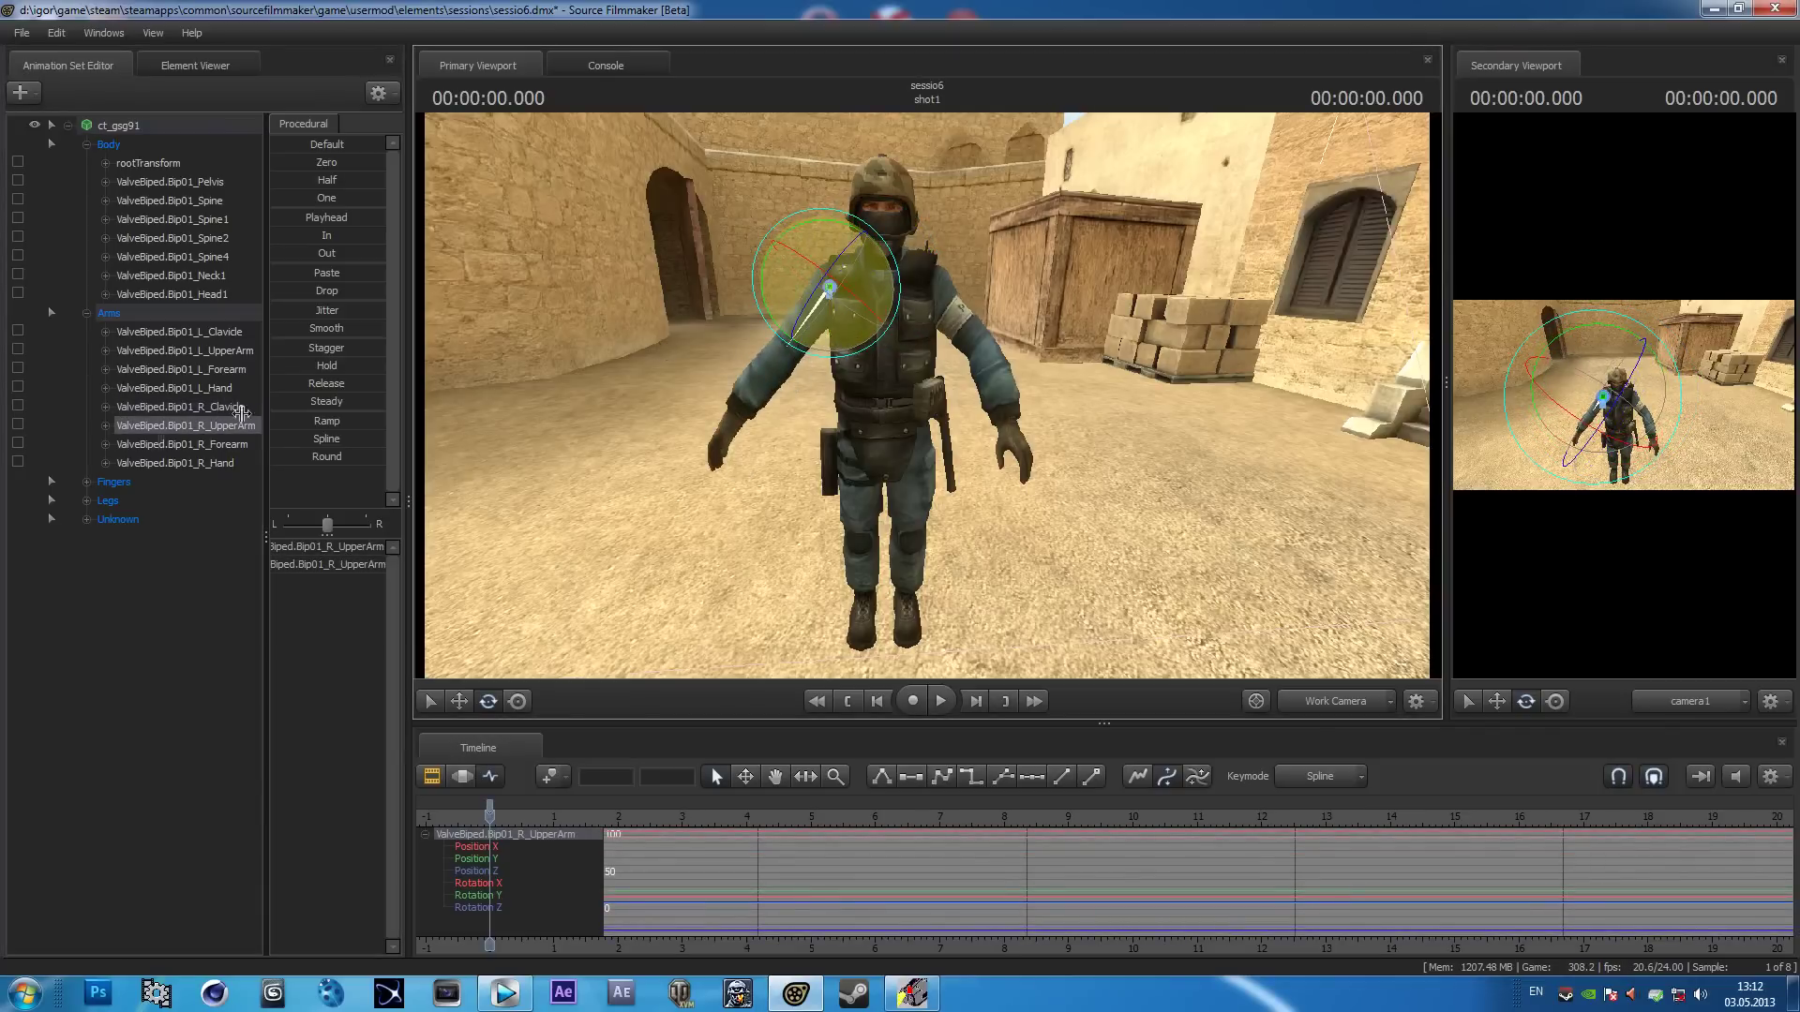
pyautogui.click(188, 463)
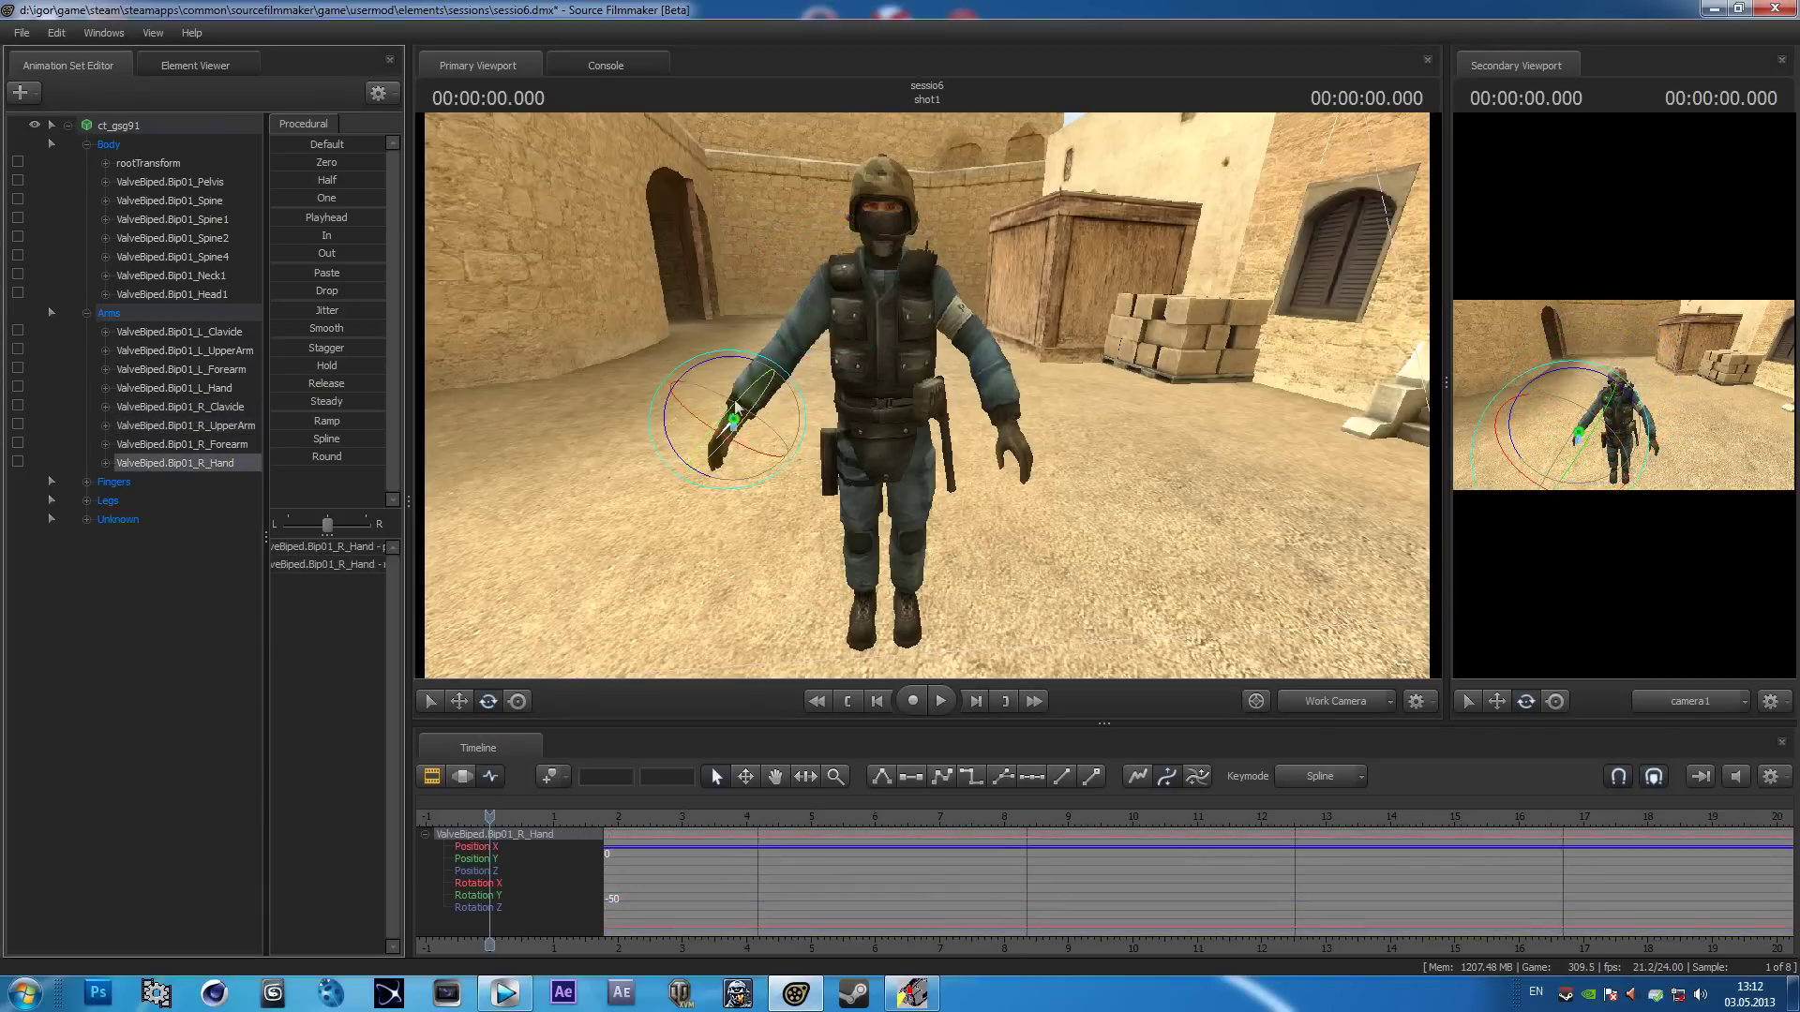
pyautogui.click(222, 445)
pyautogui.moveTo(805, 368)
pyautogui.mouseDown()
pyautogui.moveTo(816, 349)
pyautogui.moveTo(804, 370)
pyautogui.mouseUp()
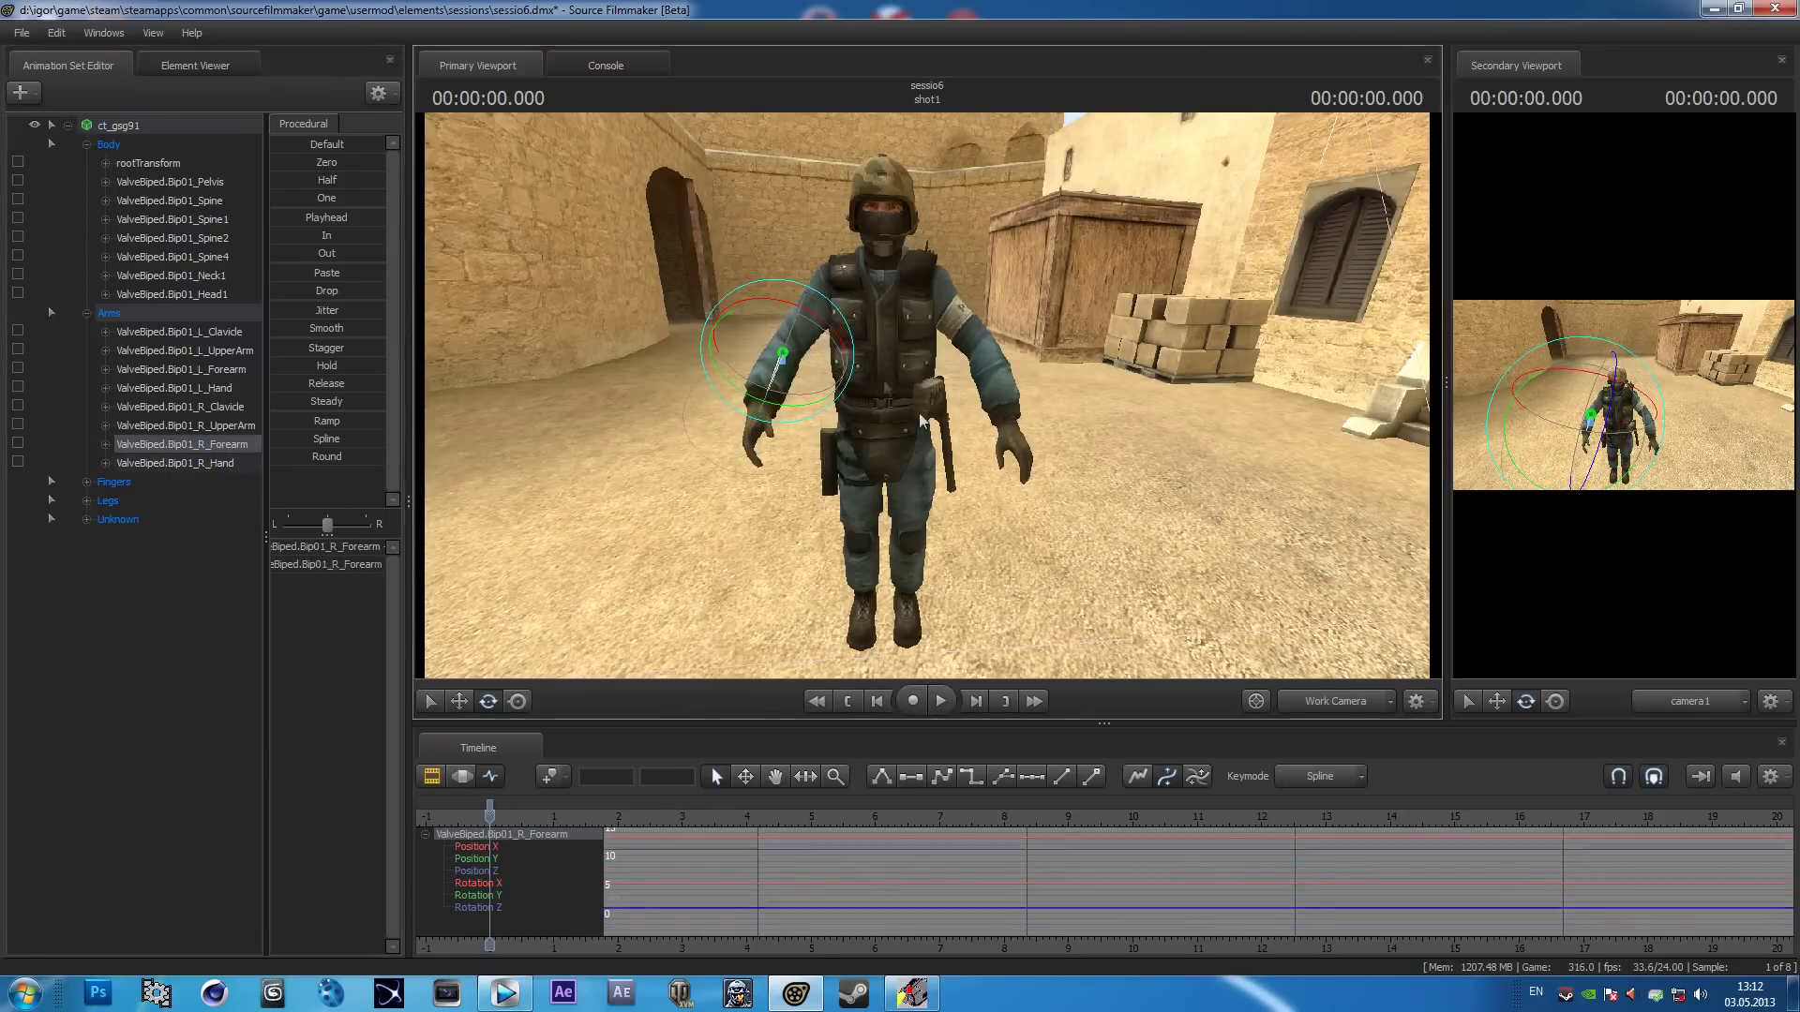
pyautogui.moveTo(797, 386); pyautogui.dragTo(811, 400)
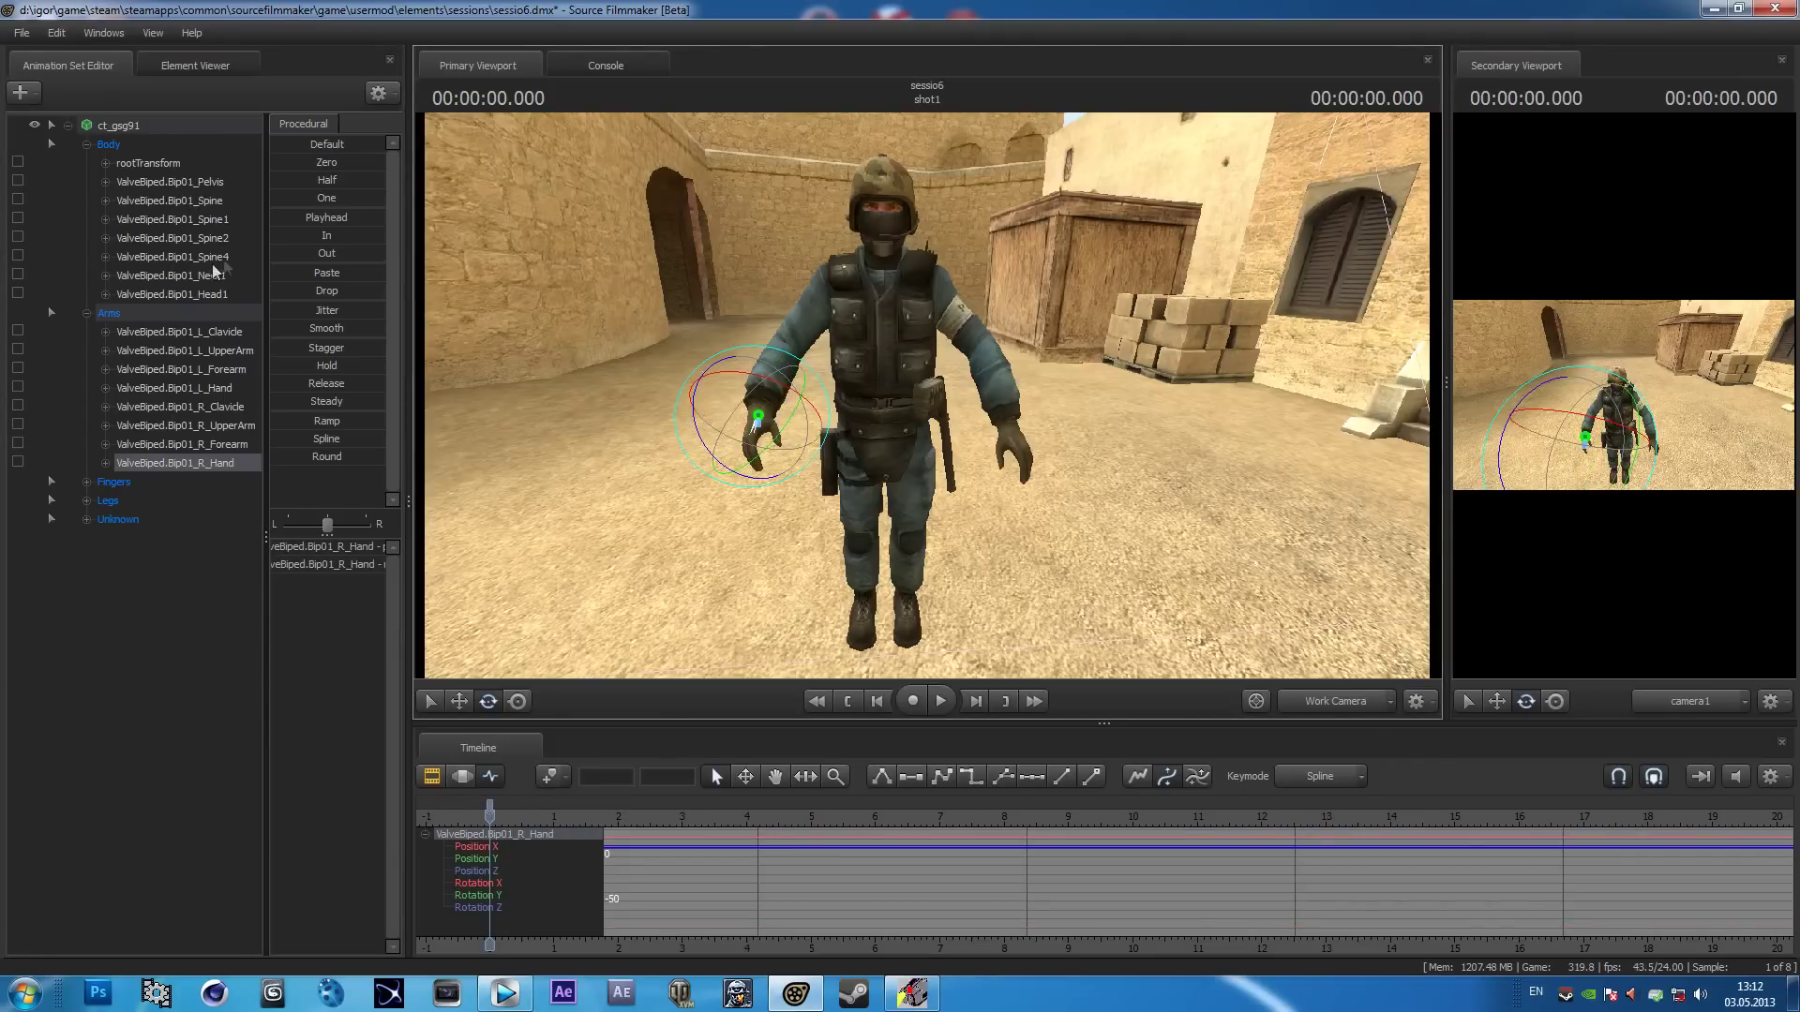
# Expand the Legs group and rotate the left thigh, right thigh and right calf bones to spread the soldier's stance.
pyautogui.click(86, 500)
pyautogui.click(139, 519)
pyautogui.moveTo(872, 369); pyautogui.dragTo(864, 373)
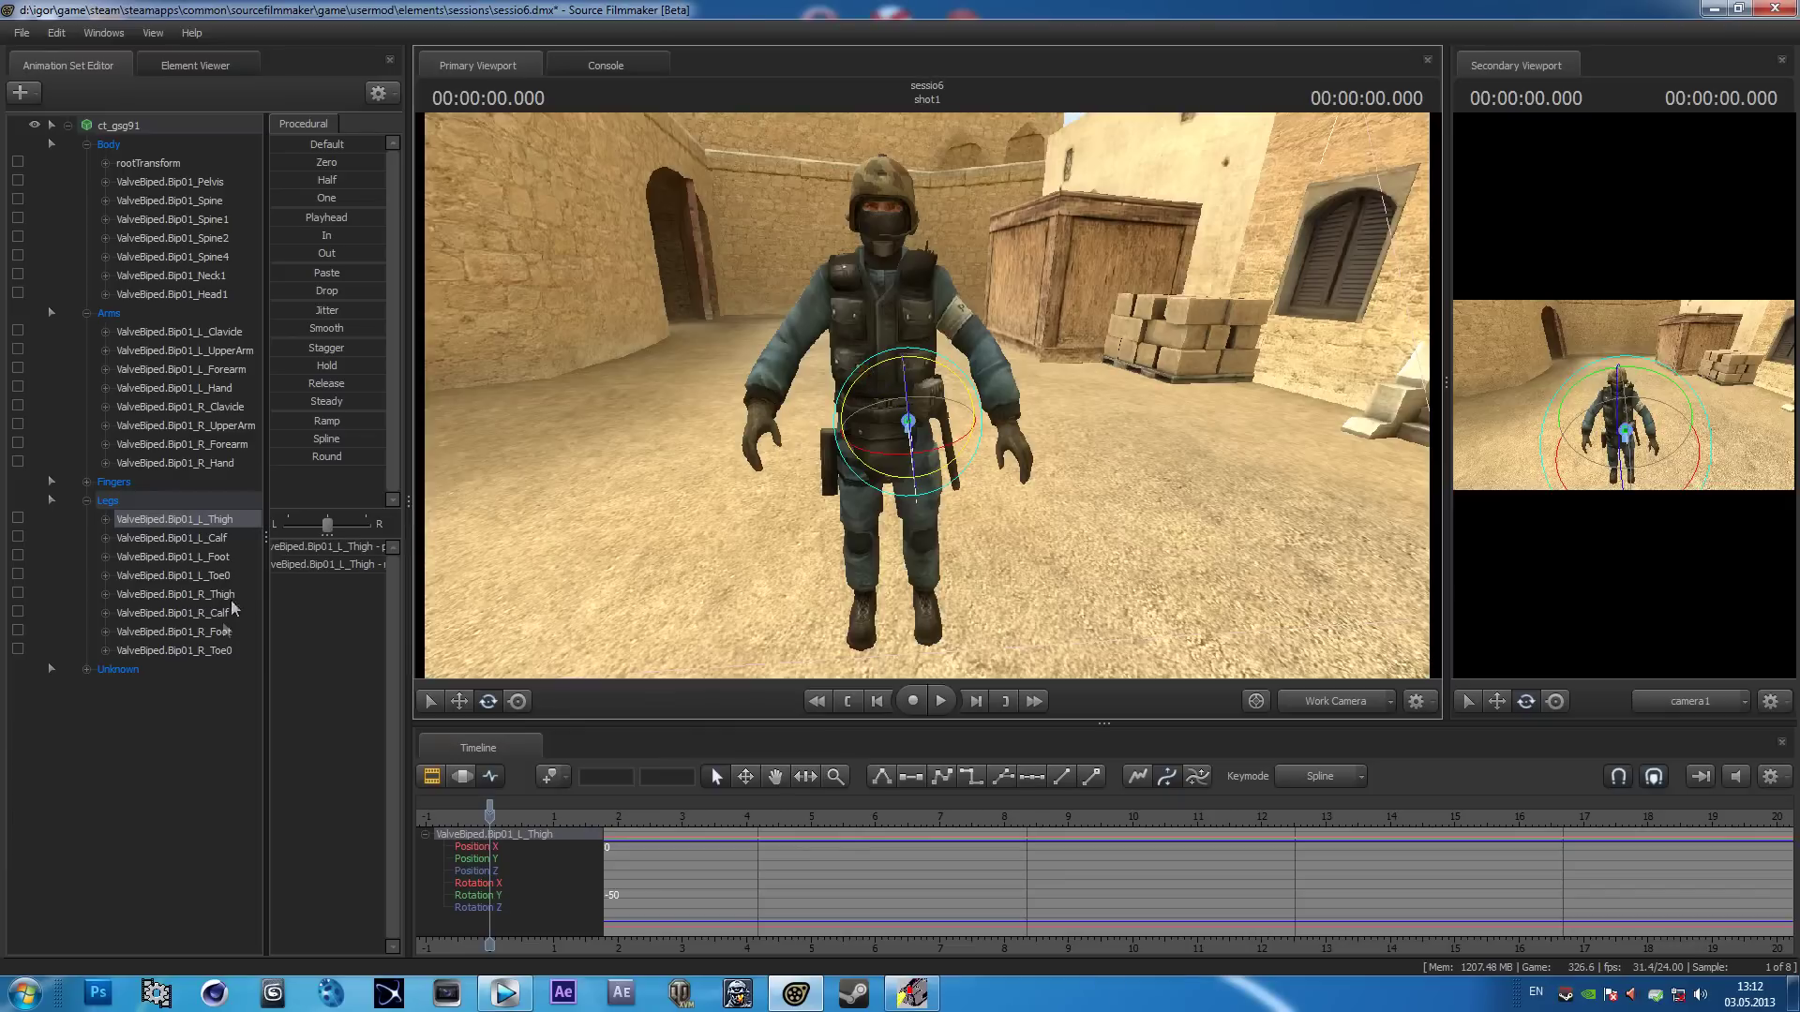
pyautogui.click(225, 594)
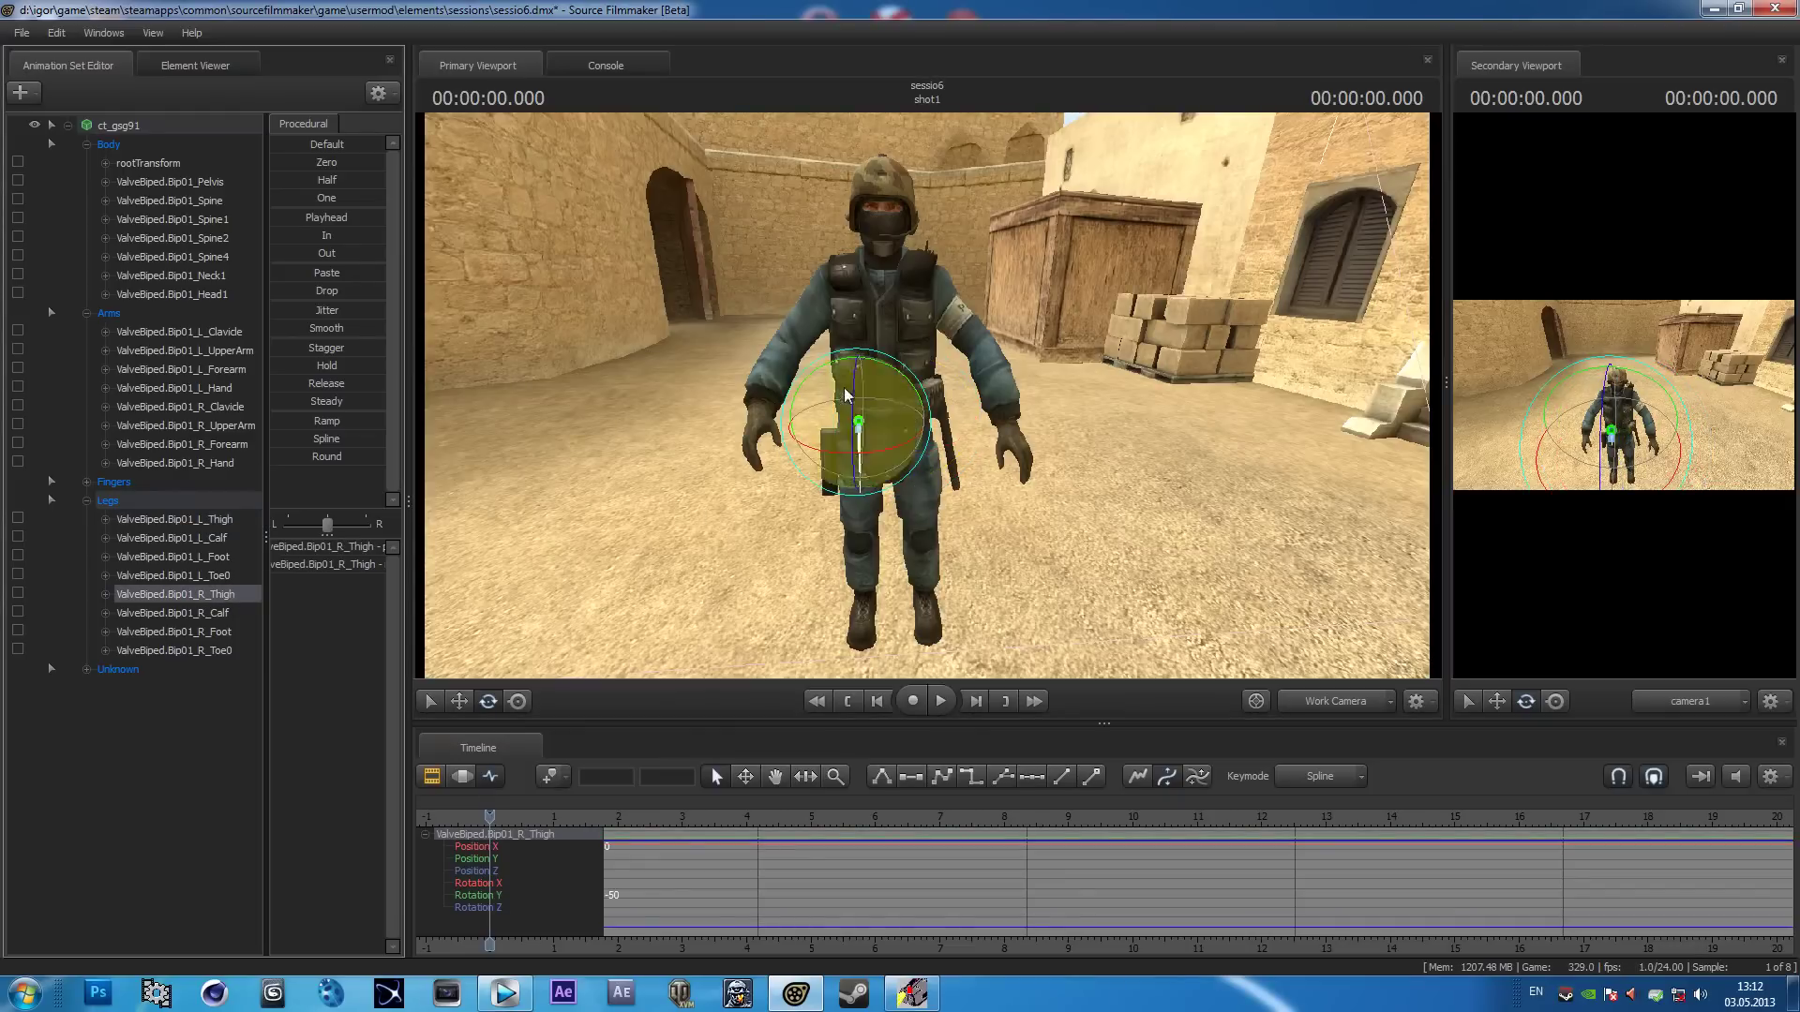
pyautogui.moveTo(823, 373); pyautogui.dragTo(829, 368)
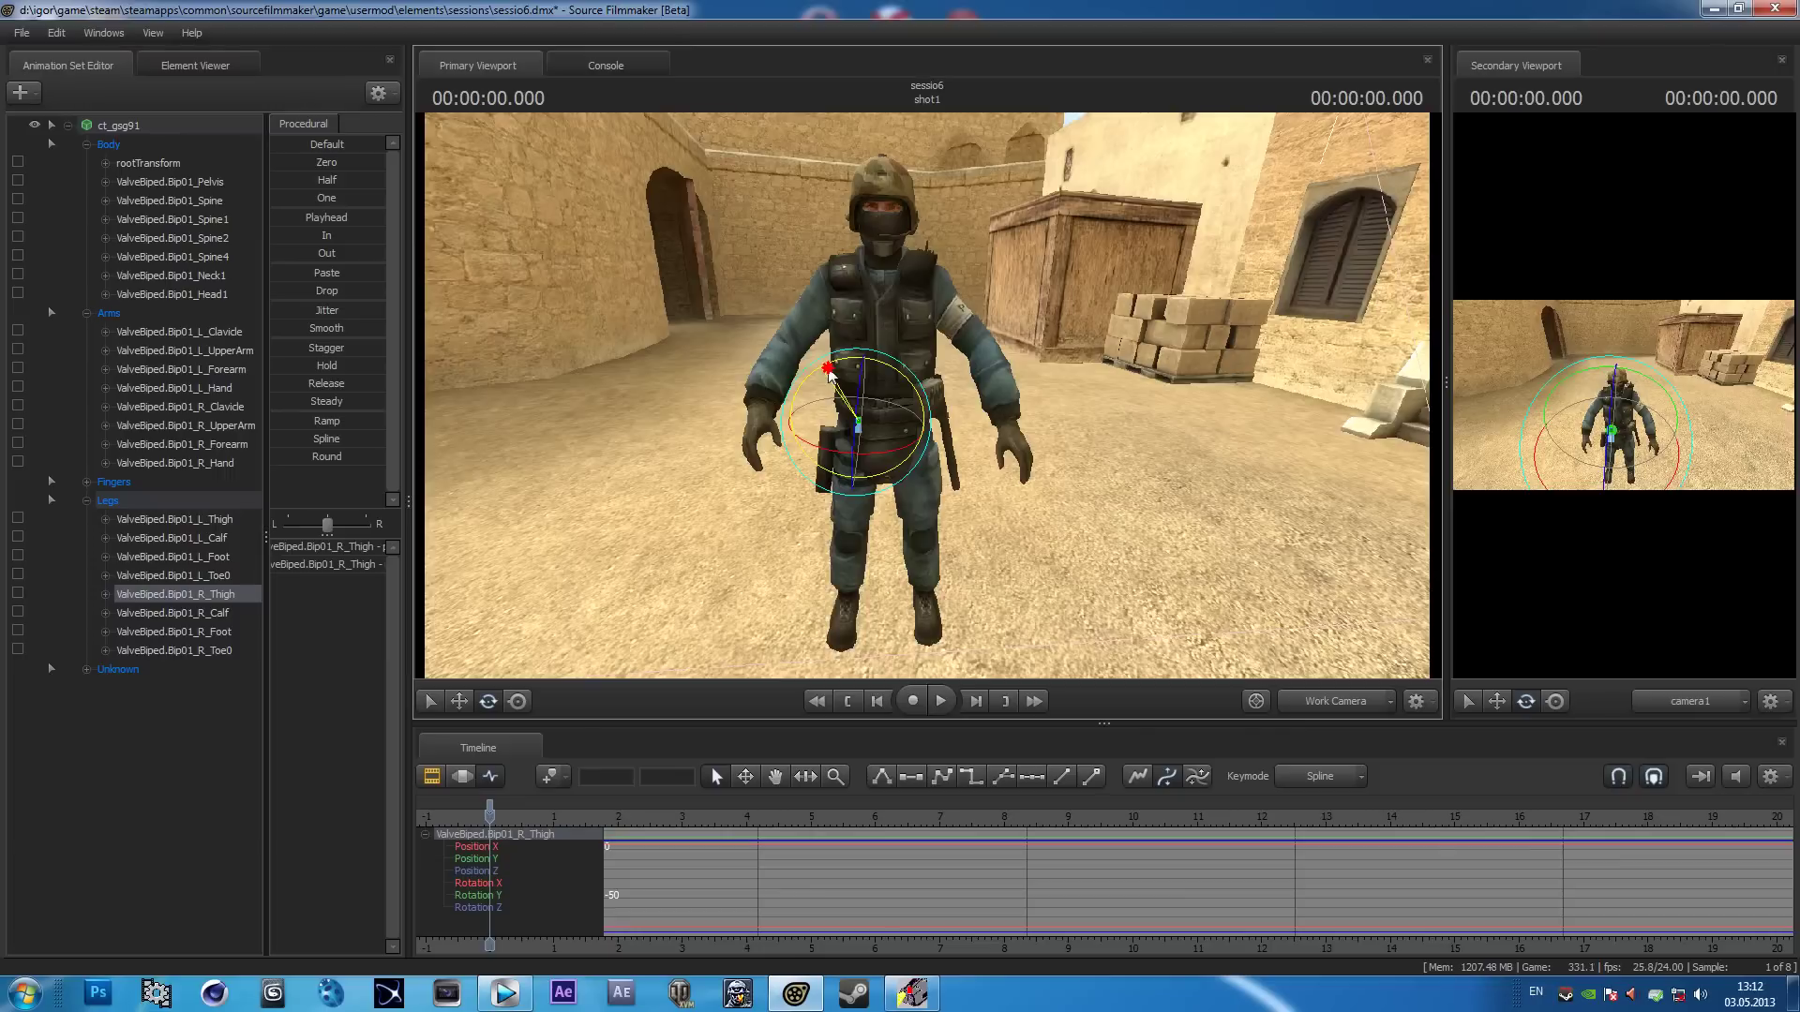
pyautogui.click(219, 615)
pyautogui.moveTo(834, 471); pyautogui.dragTo(854, 496)
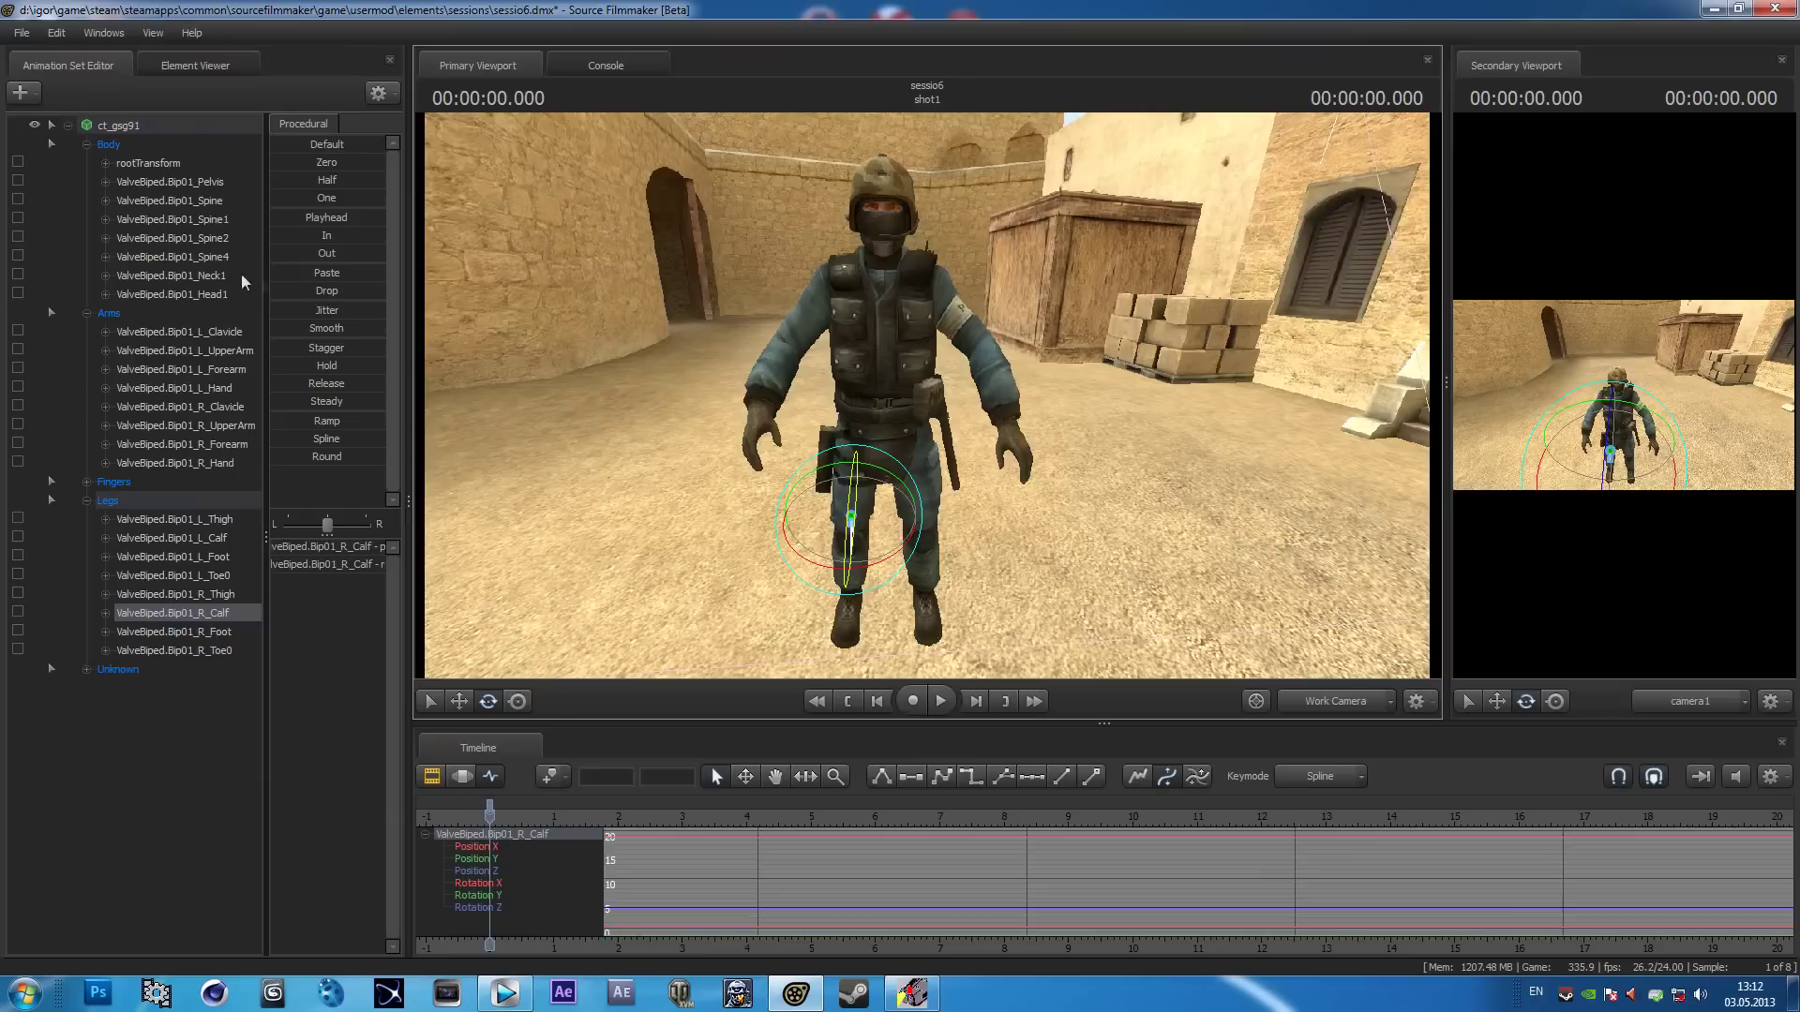
# Rotate the Spine1 bone to twist the torso slightly and rotate the Head1 bone to turn the head aside.
pyautogui.click(214, 221)
pyautogui.moveTo(896, 366); pyautogui.dragTo(920, 350)
pyautogui.click(207, 238)
pyautogui.click(210, 294)
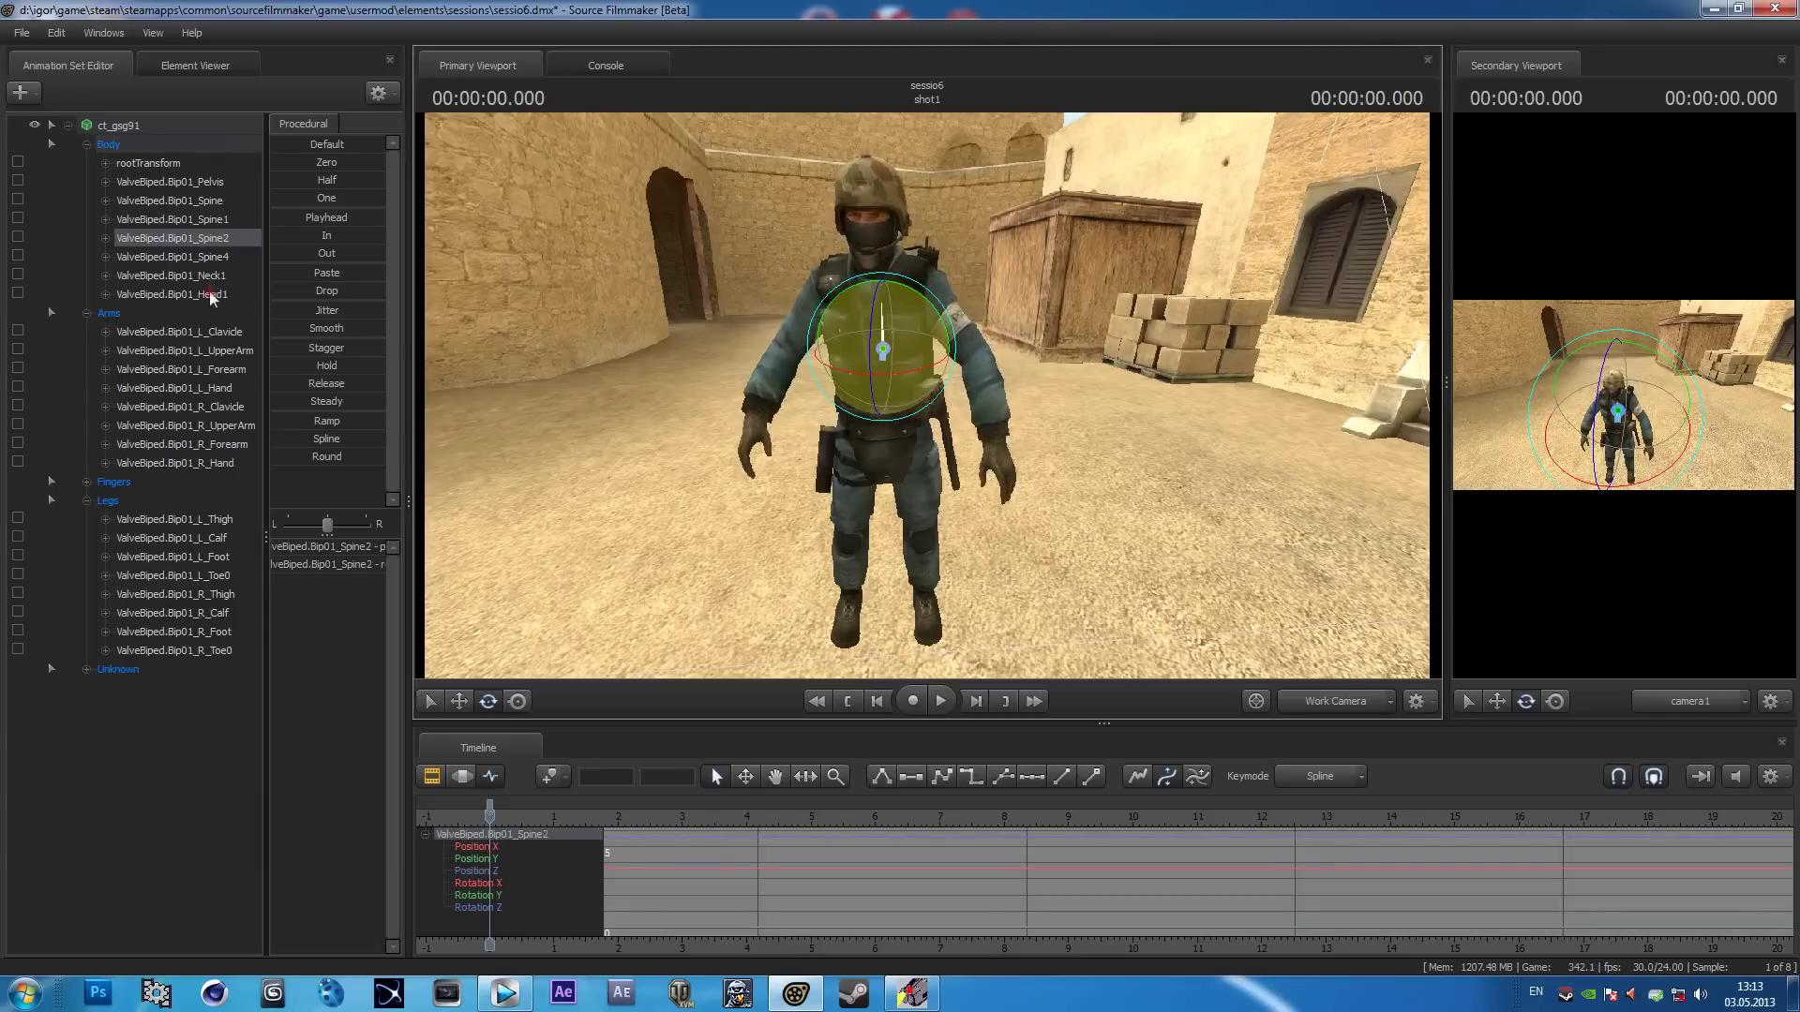
pyautogui.click(212, 295)
pyautogui.moveTo(878, 220); pyautogui.dragTo(848, 216)
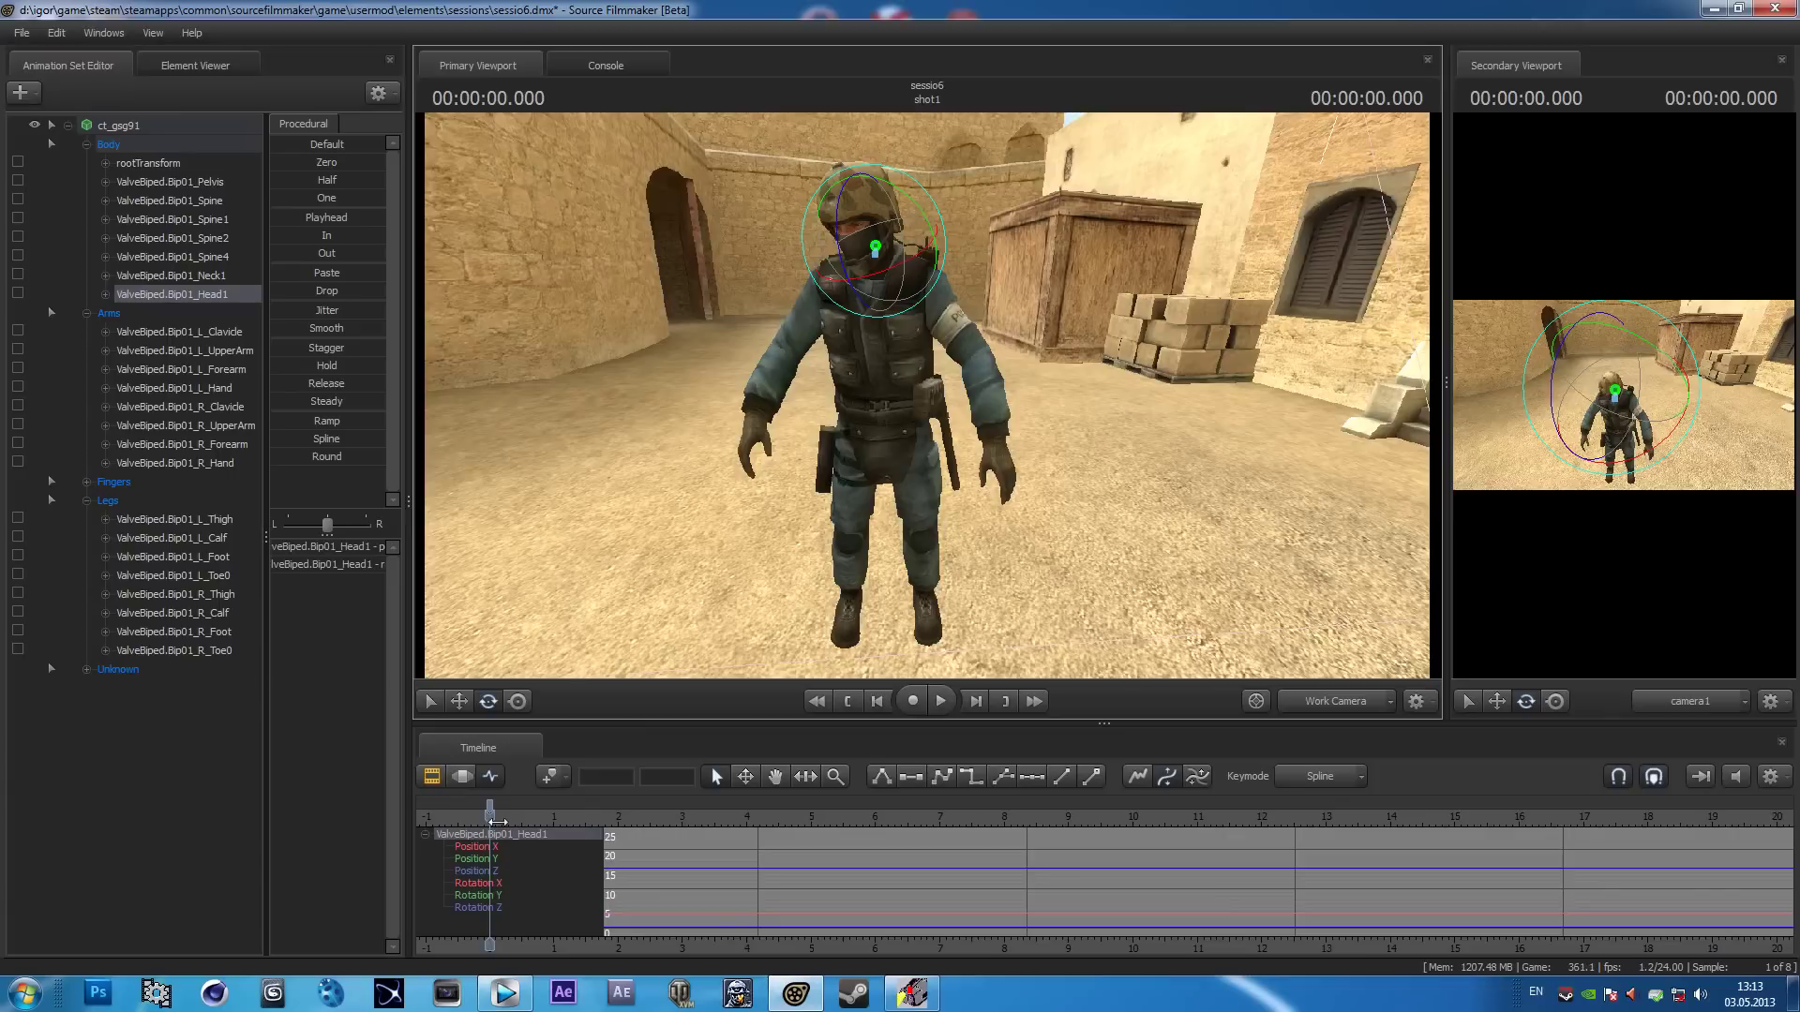
# Set the playhead to 1 second and rotate the left upper arm outward and the left forearm upward.
pyautogui.moveTo(494, 820); pyautogui.dragTo(554, 818)
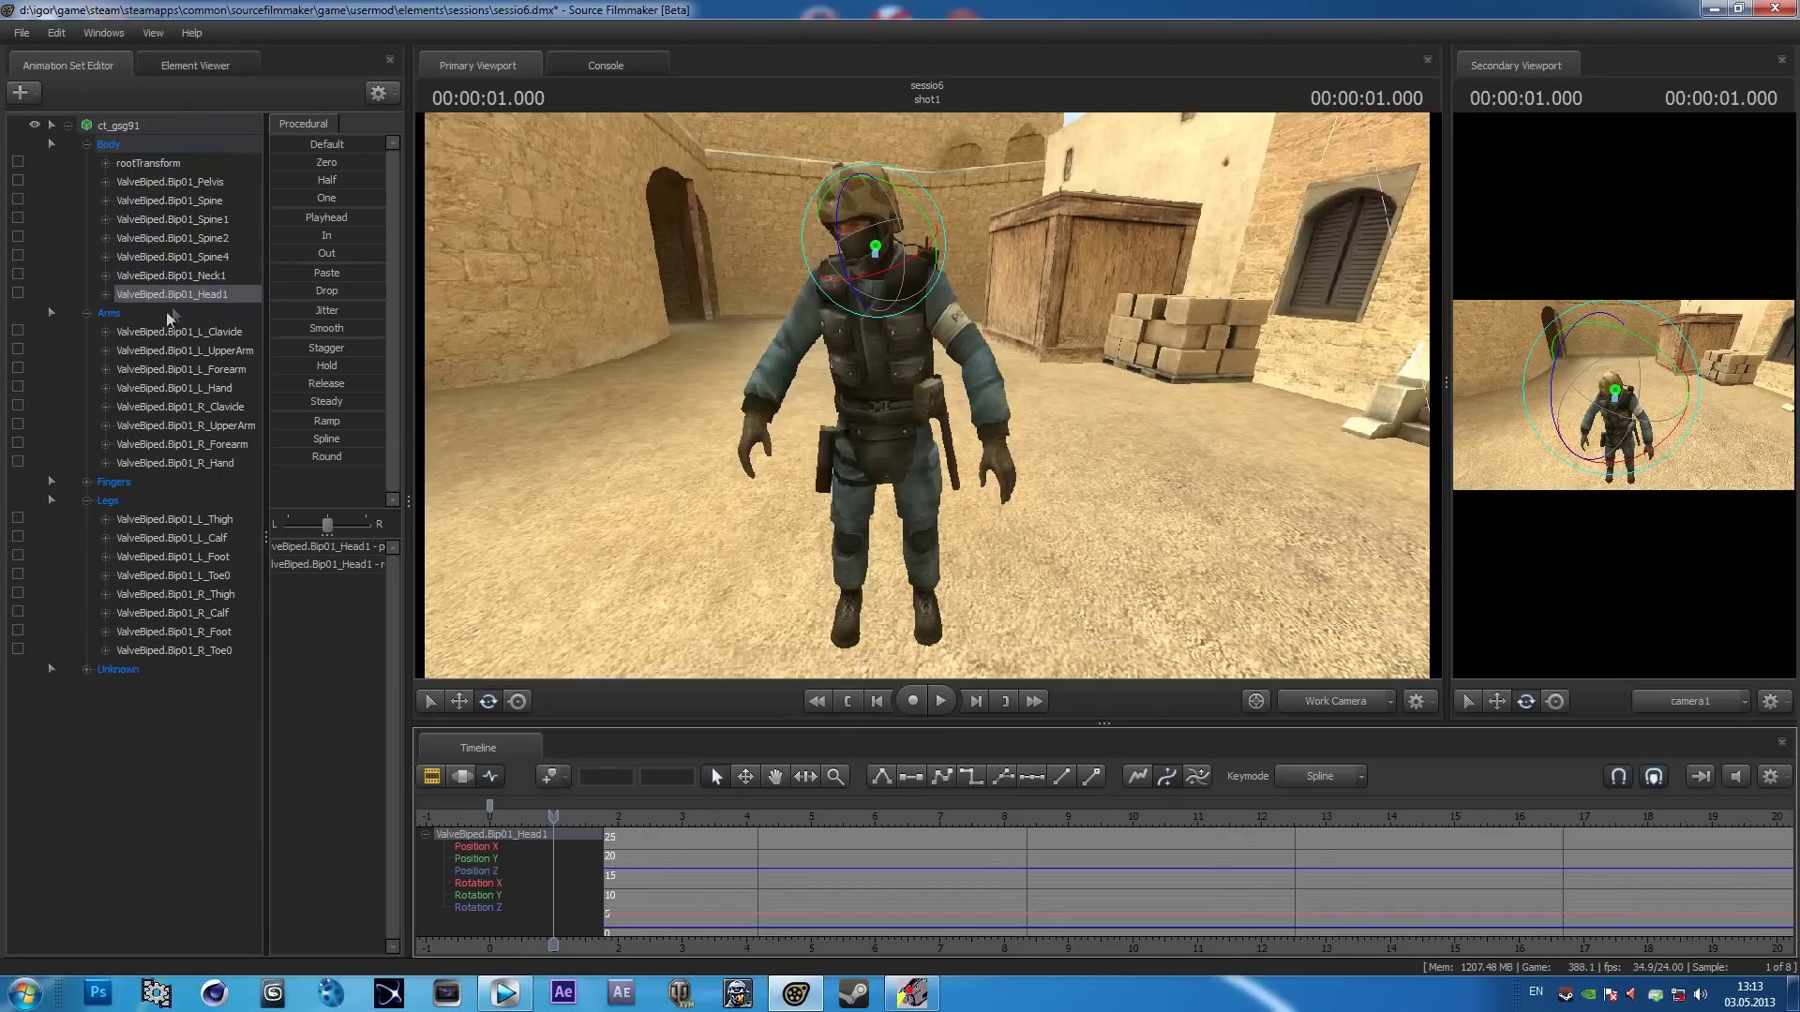
pyautogui.click(206, 333)
pyautogui.click(225, 352)
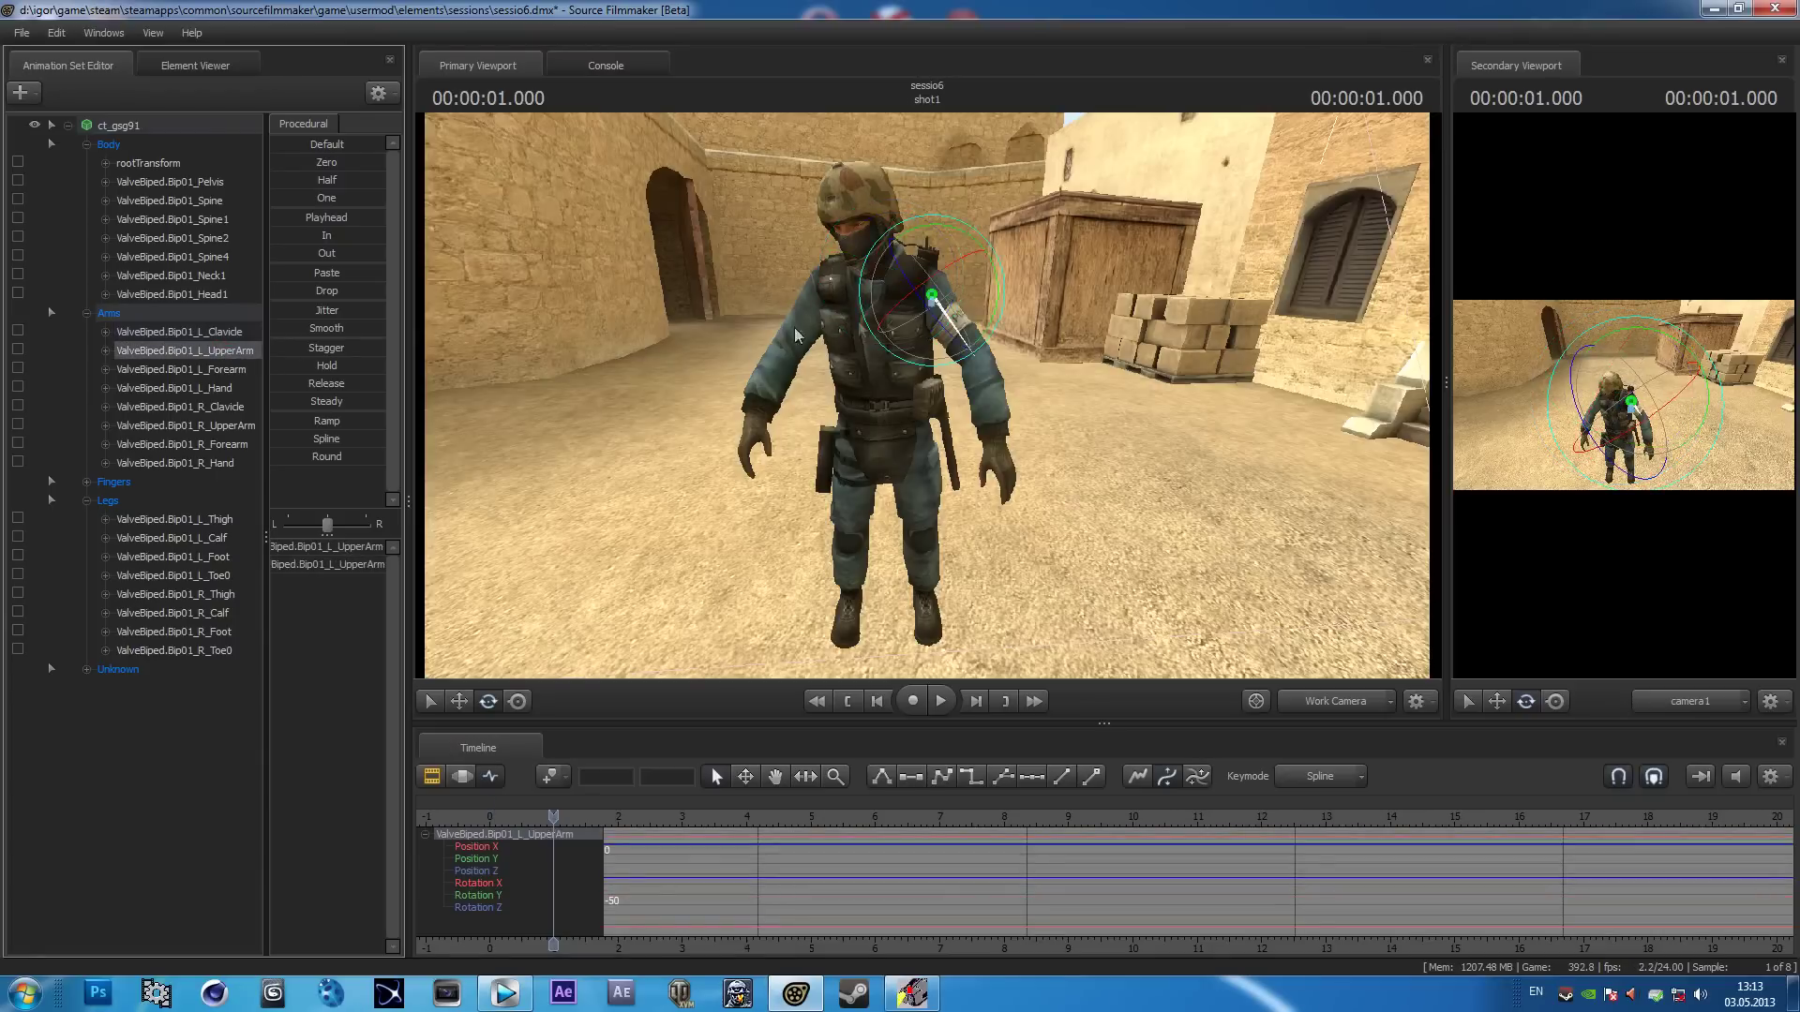
pyautogui.moveTo(919, 288); pyautogui.dragTo(1008, 311)
pyautogui.click(225, 370)
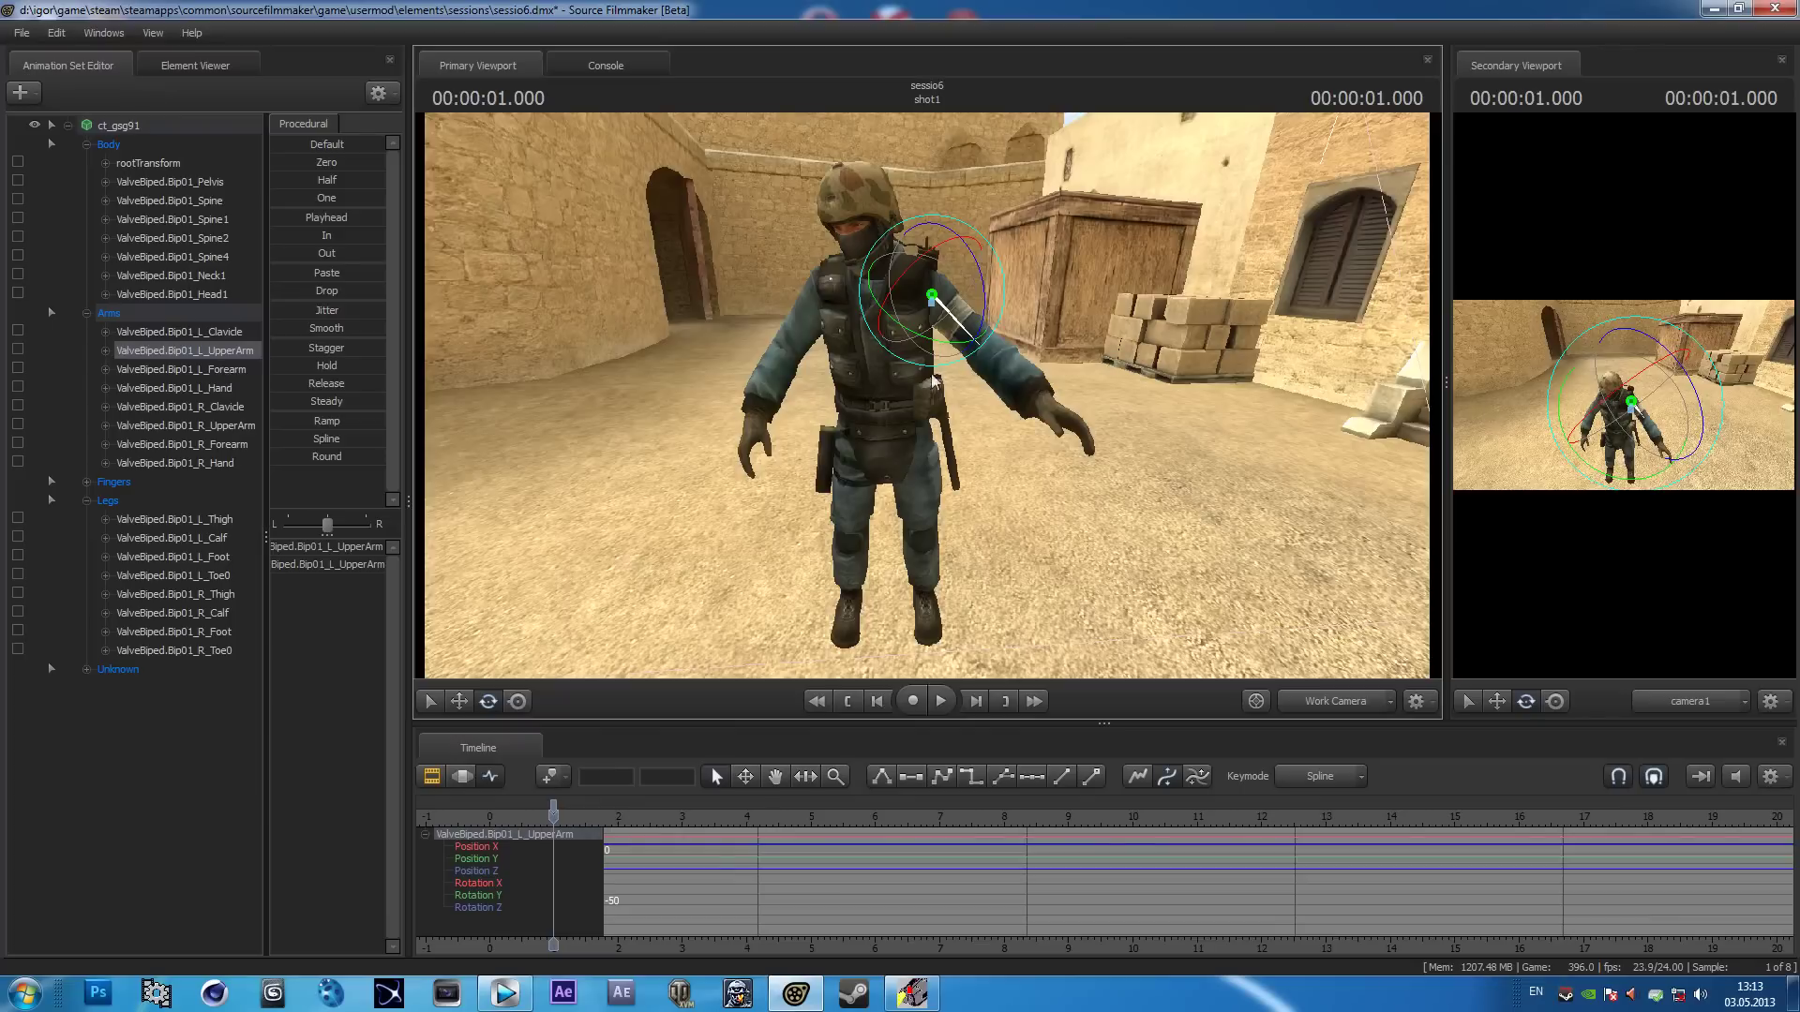
pyautogui.moveTo(930, 326); pyautogui.dragTo(915, 335)
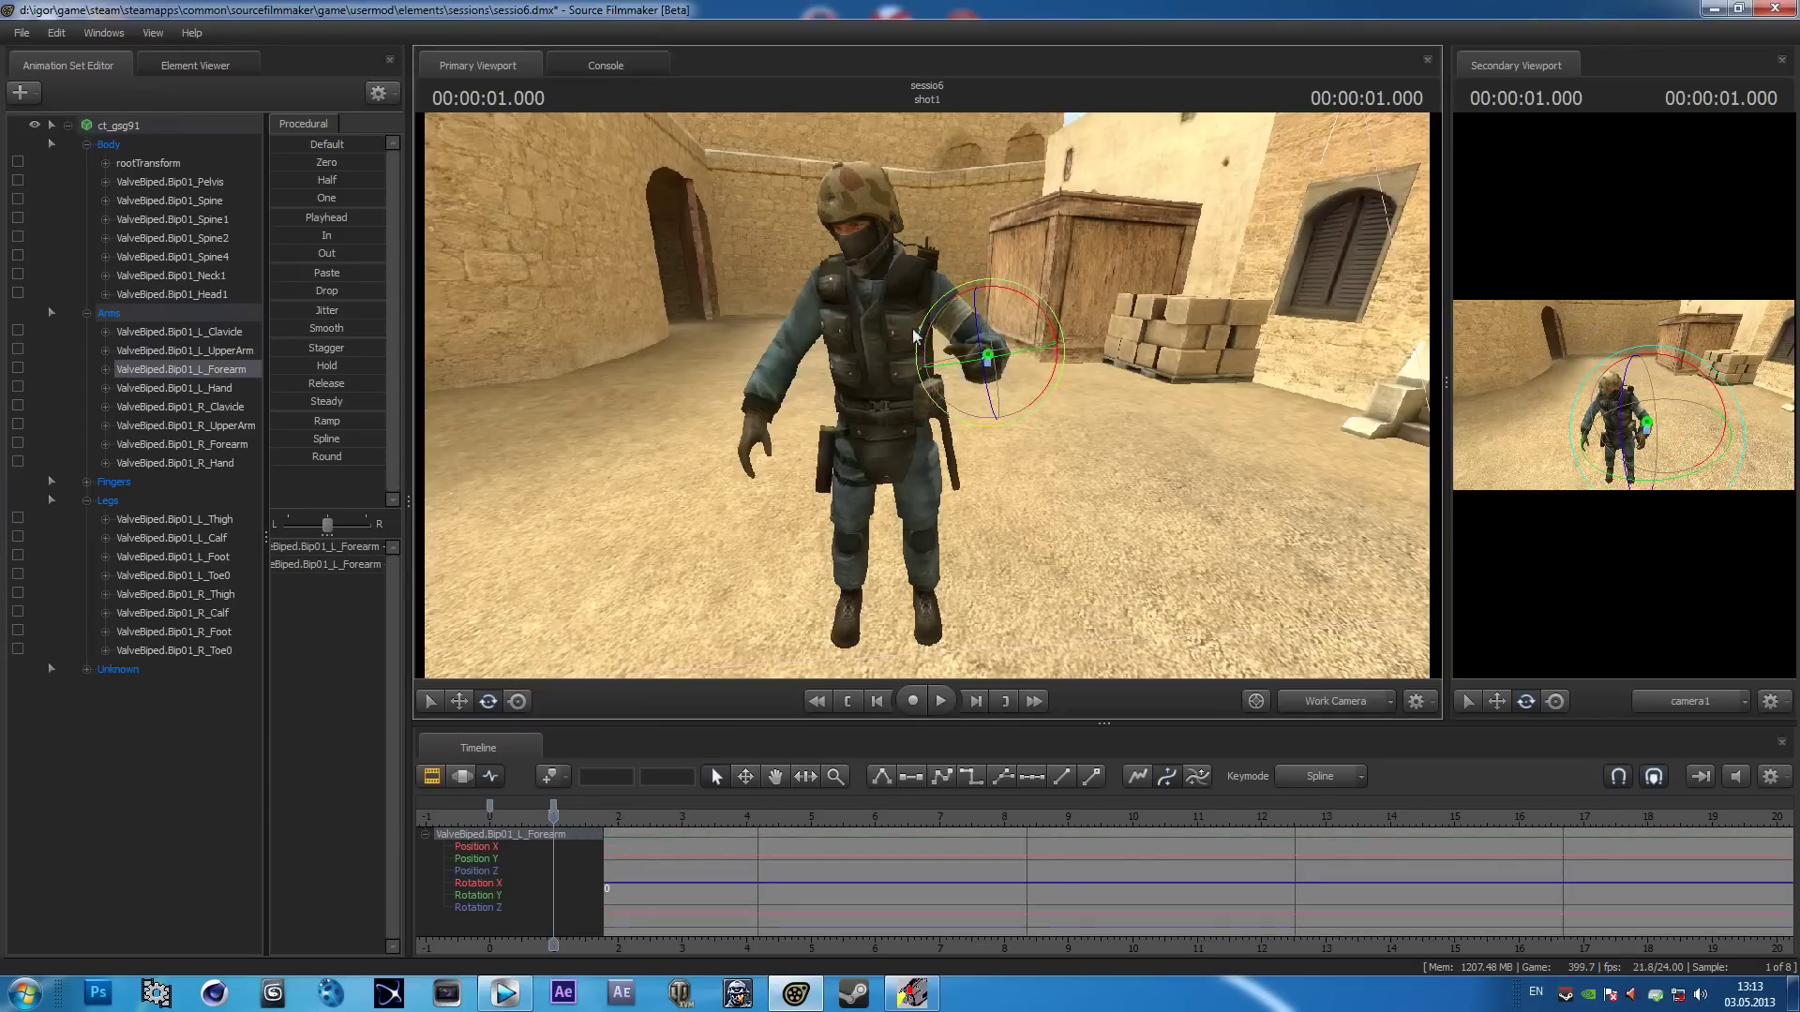
# Rotate the right upper arm and bend the right forearm upward in front of the body at 1 second.
pyautogui.click(231, 427)
pyautogui.moveTo(824, 328); pyautogui.dragTo(828, 318)
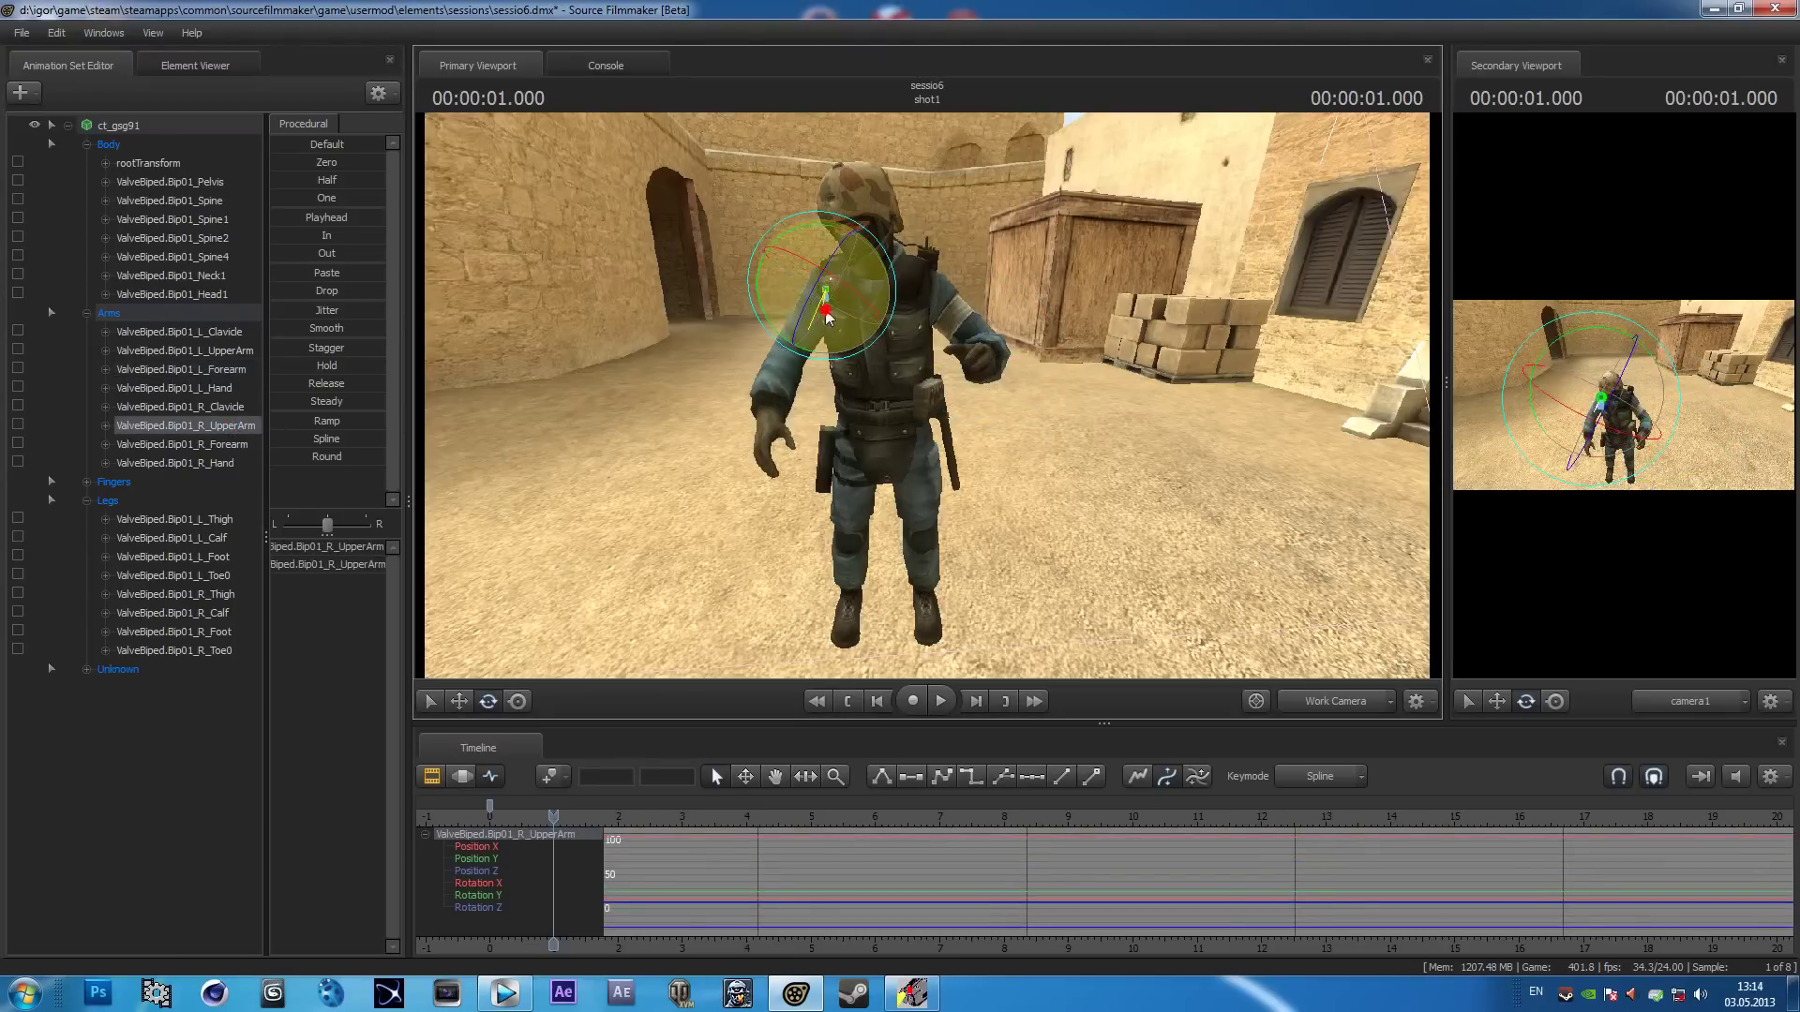
pyautogui.click(234, 444)
pyautogui.moveTo(811, 391); pyautogui.dragTo(780, 318)
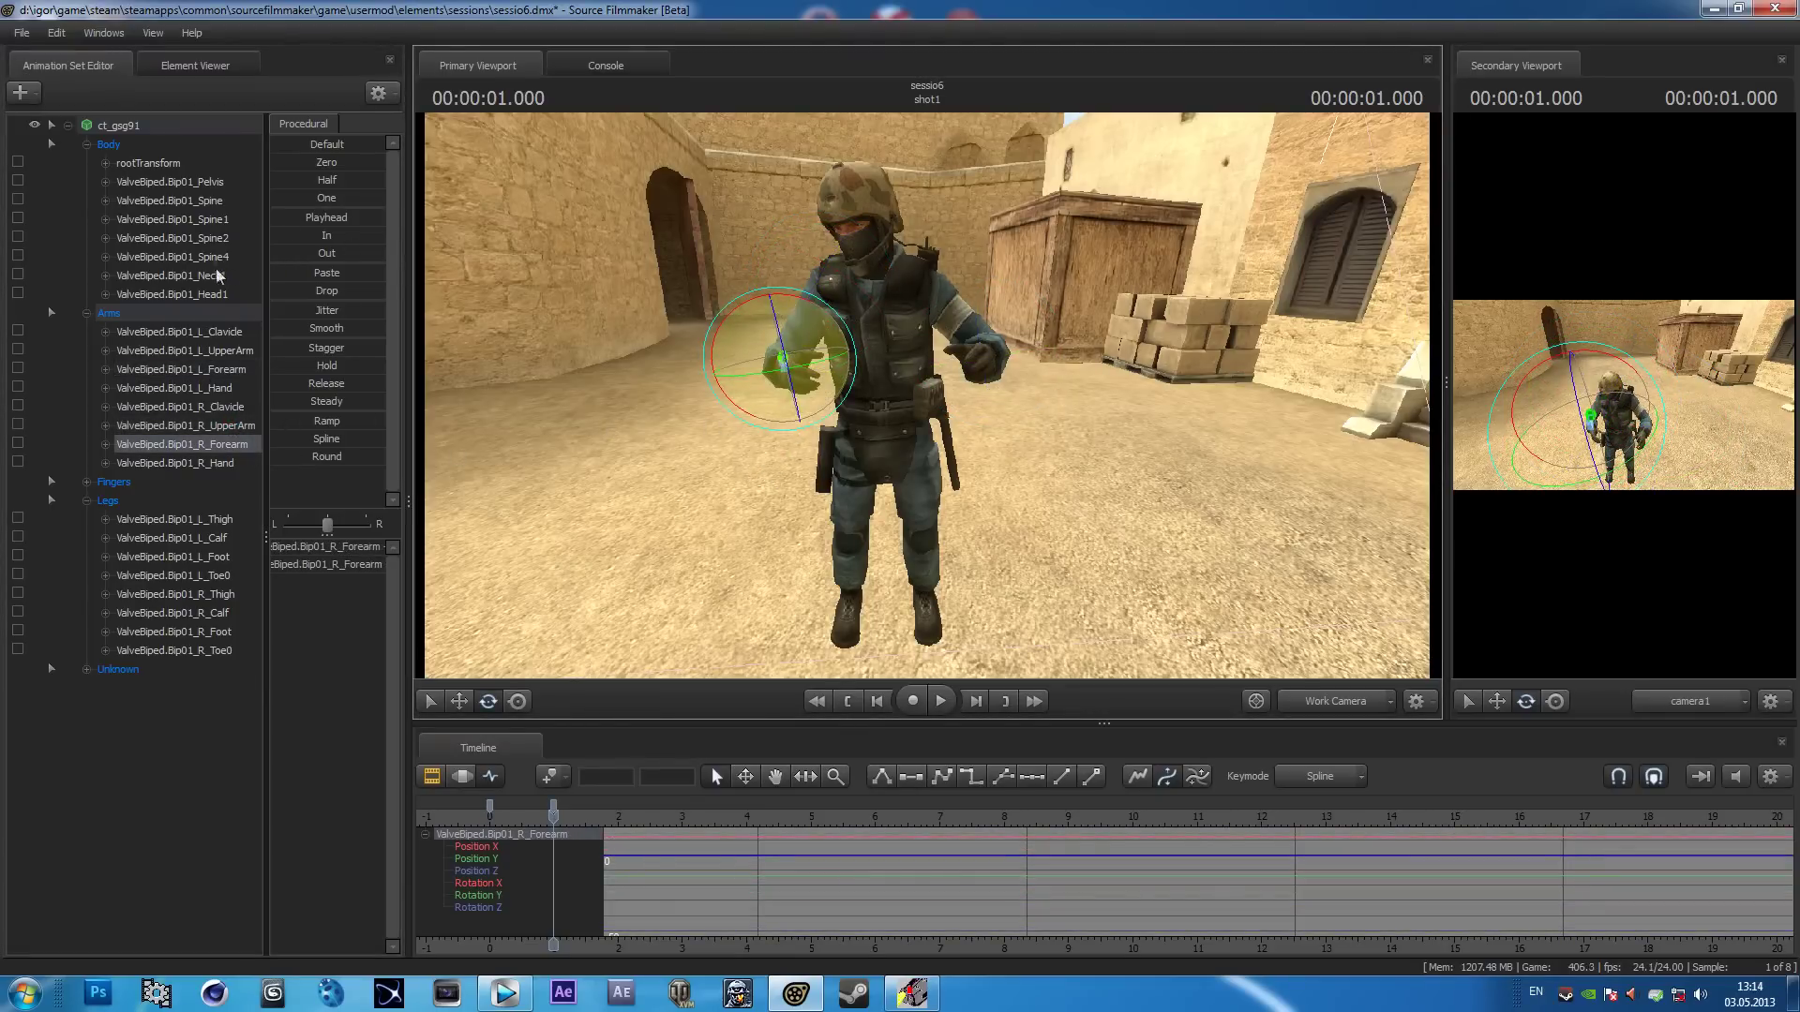
pyautogui.hotkey('ctrl', 'z')
# Rotate the Spine4 and Spine1 bones to adjust the torso's lean and turn the Head1 bone forward at 1 second.
pyautogui.click(202, 238)
pyautogui.moveTo(898, 330); pyautogui.dragTo(890, 286)
pyautogui.keyDown('ctrl'); pyautogui.click(882, 298); pyautogui.keyUp('ctrl')
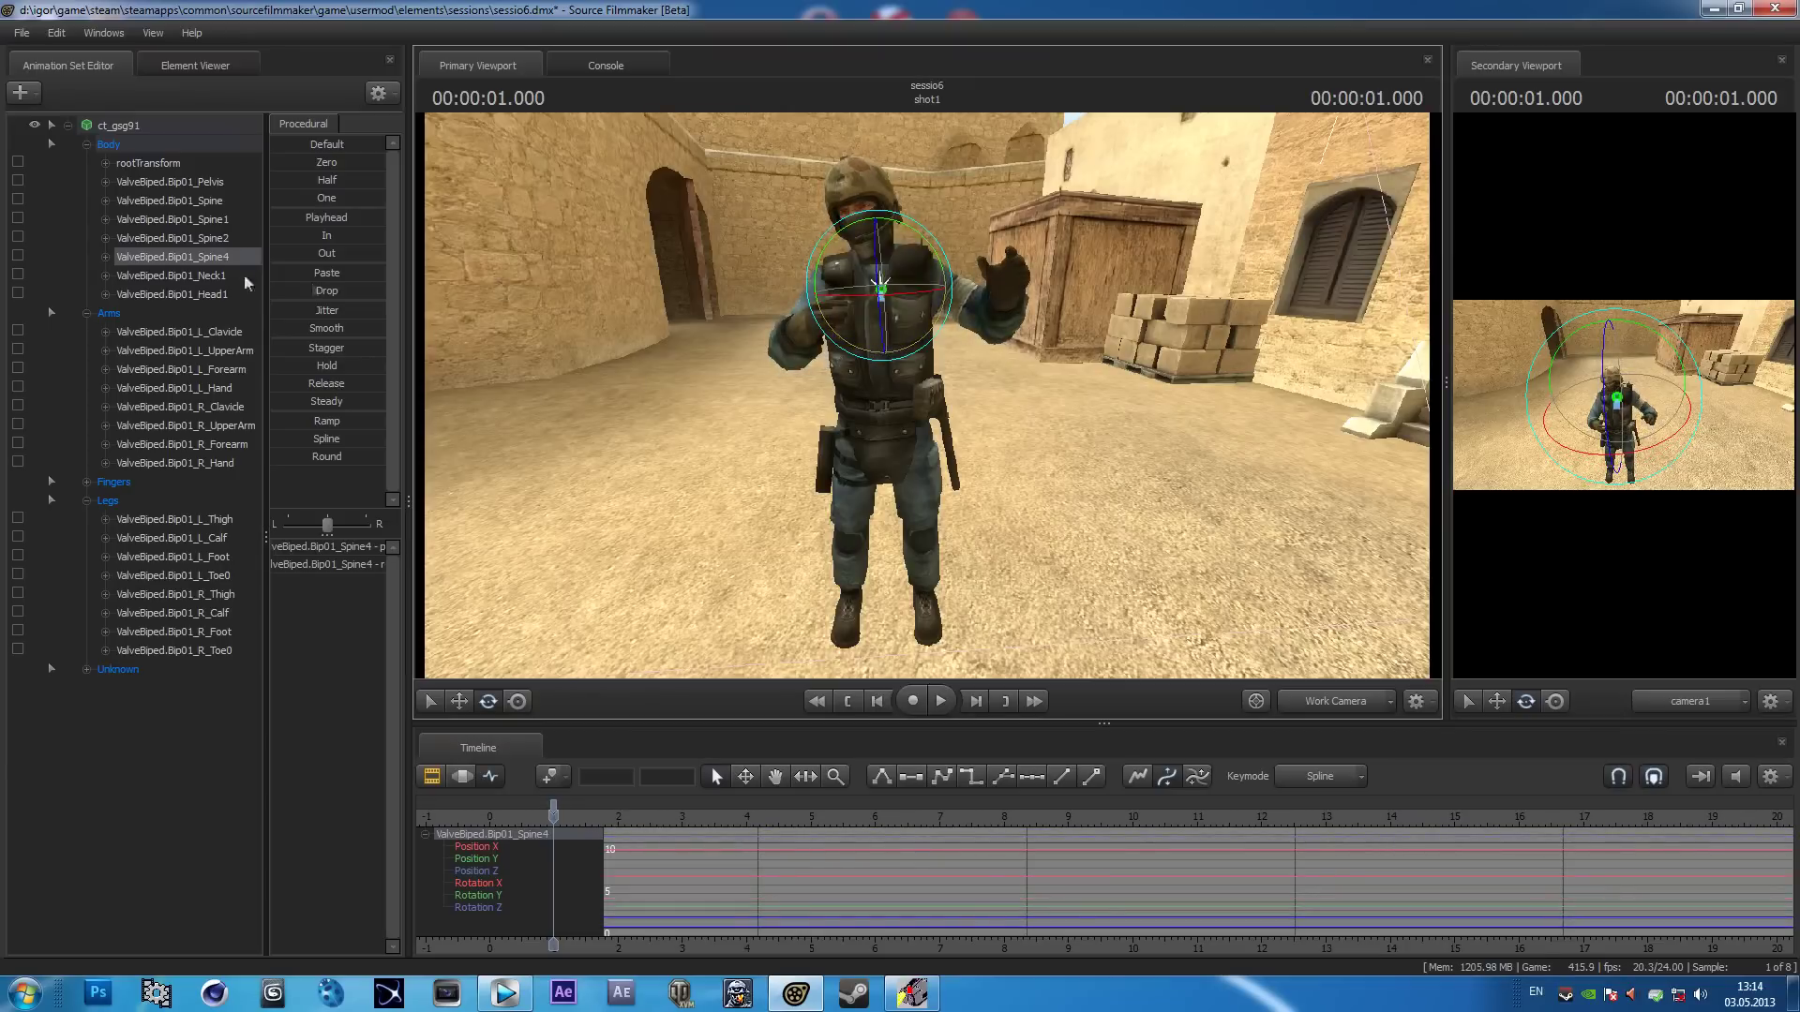
pyautogui.click(872, 348)
pyautogui.moveTo(869, 337); pyautogui.dragTo(876, 347)
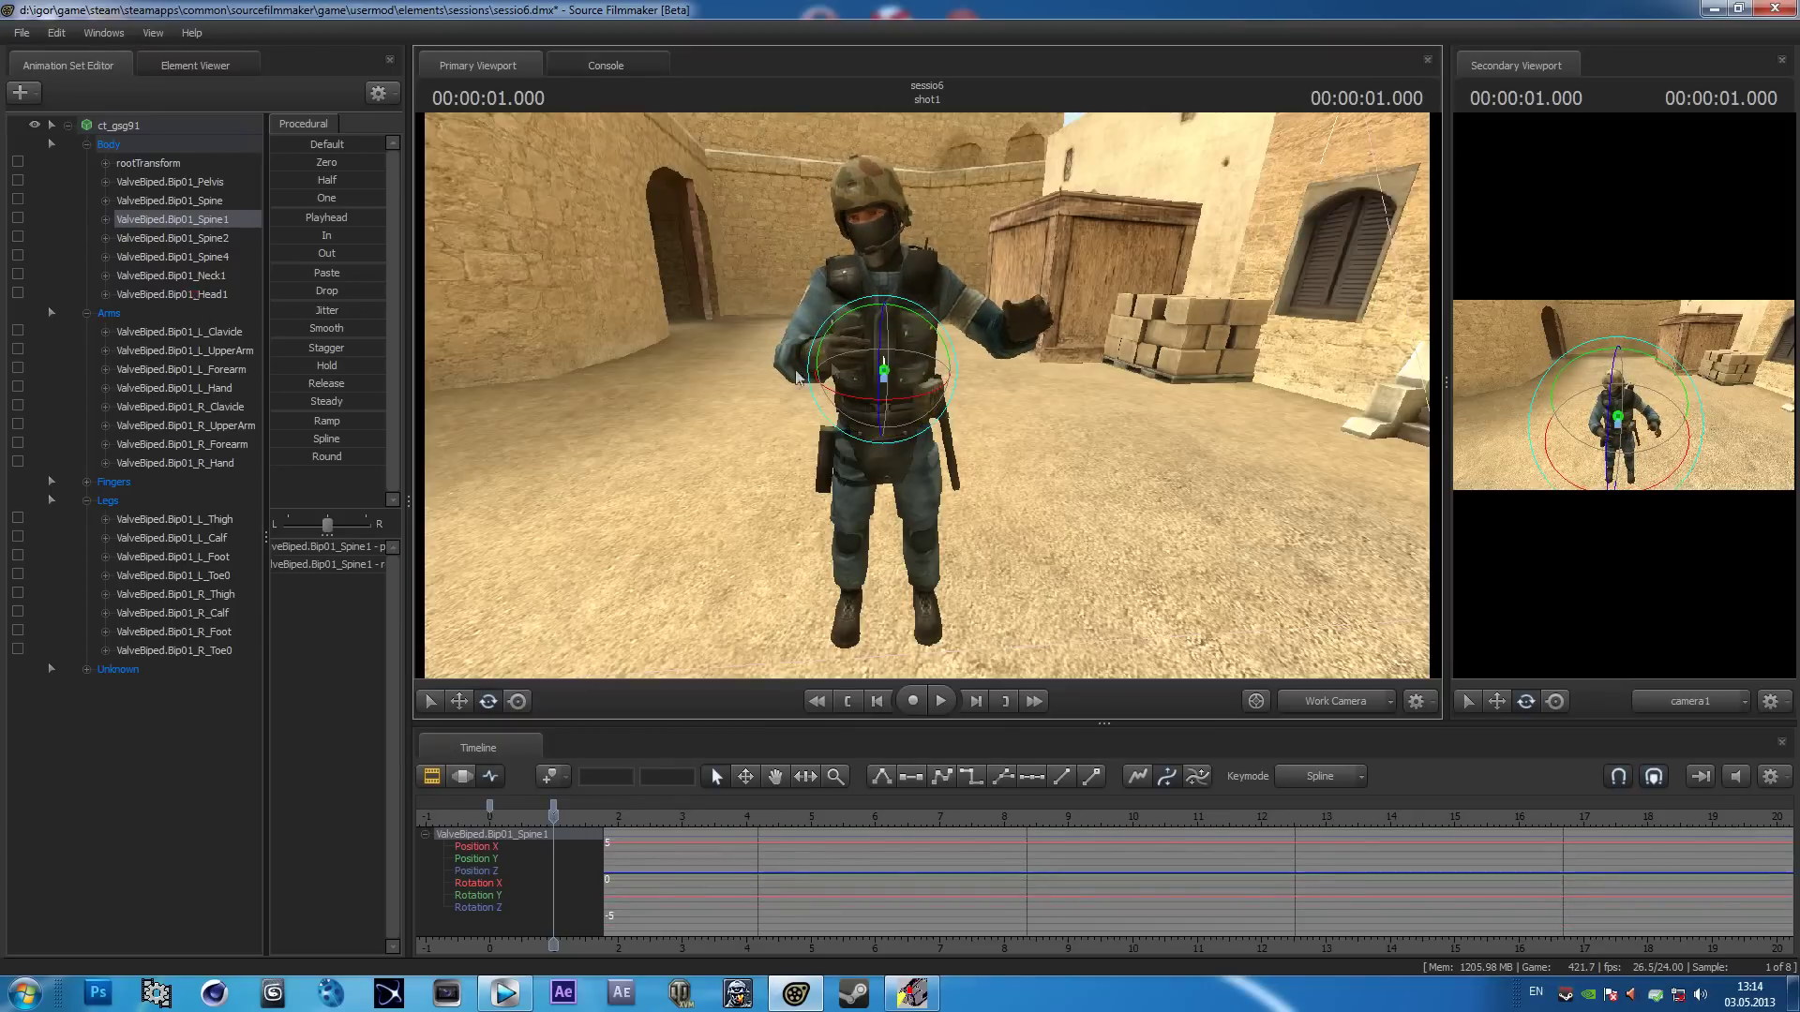
pyautogui.click(870, 207)
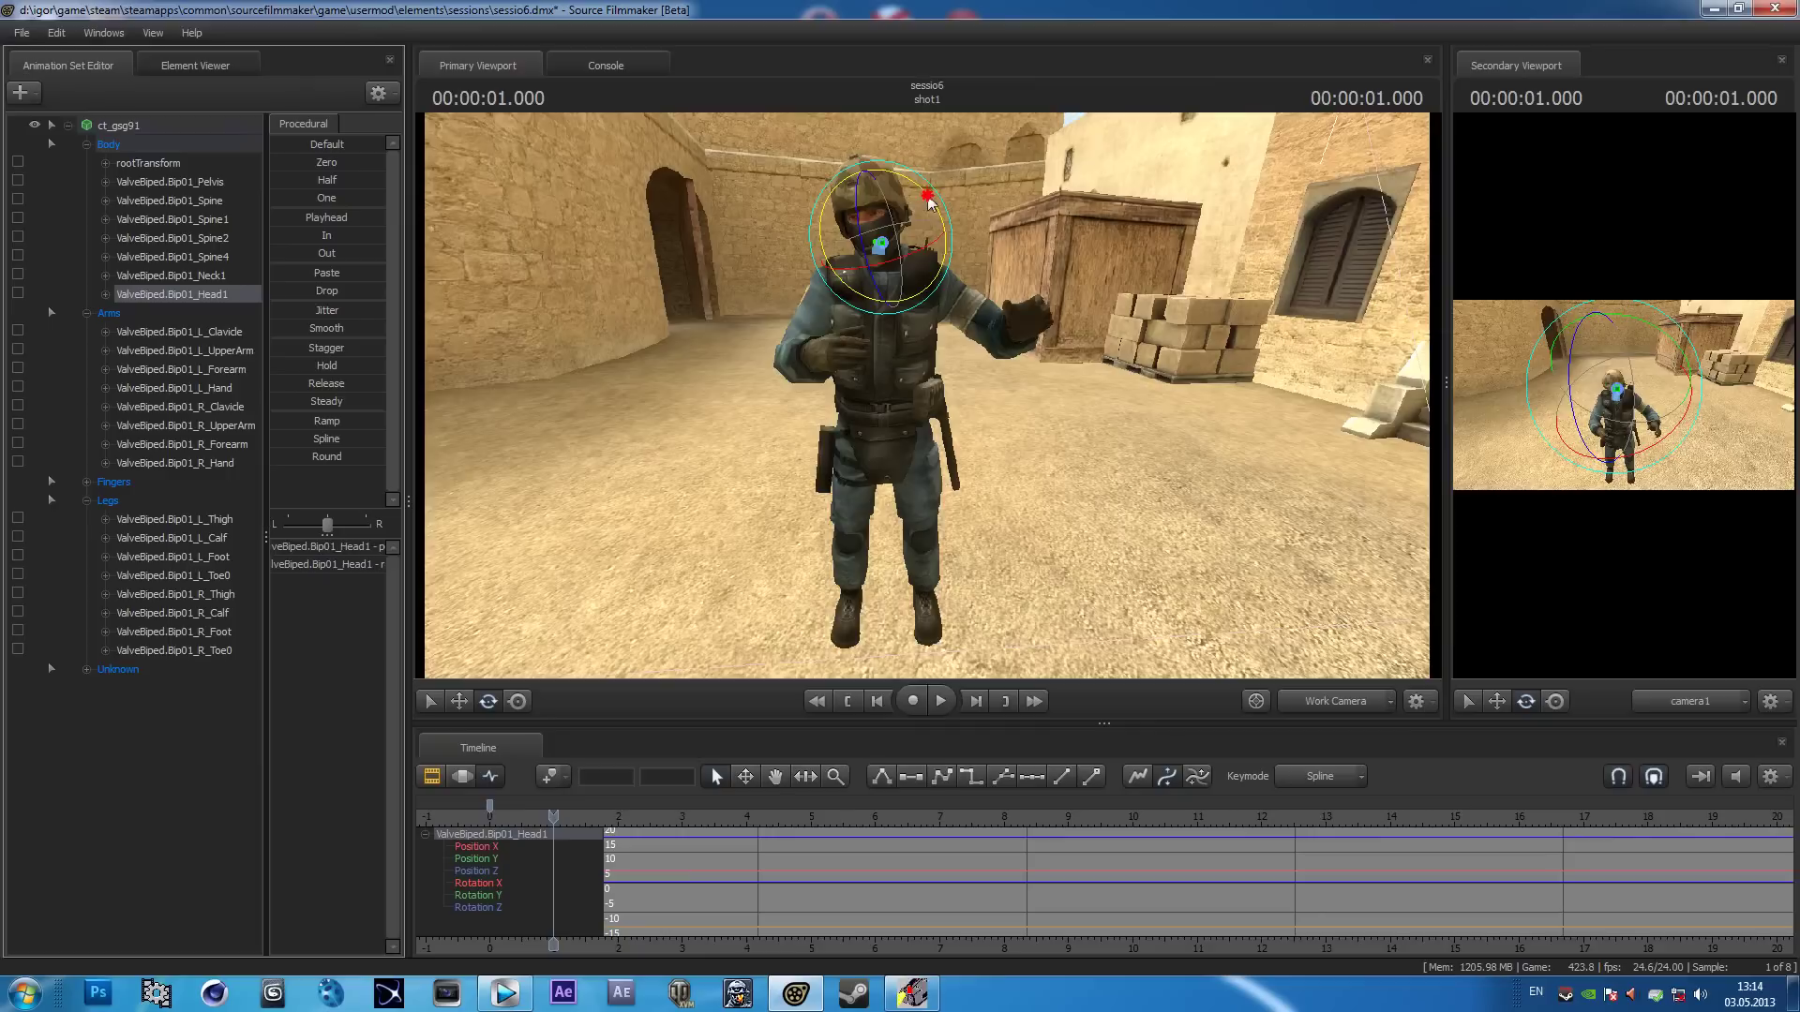
pyautogui.moveTo(925, 223)
pyautogui.mouseDown()
pyautogui.moveTo(922, 249)
pyautogui.moveTo(934, 234)
pyautogui.mouseUp()
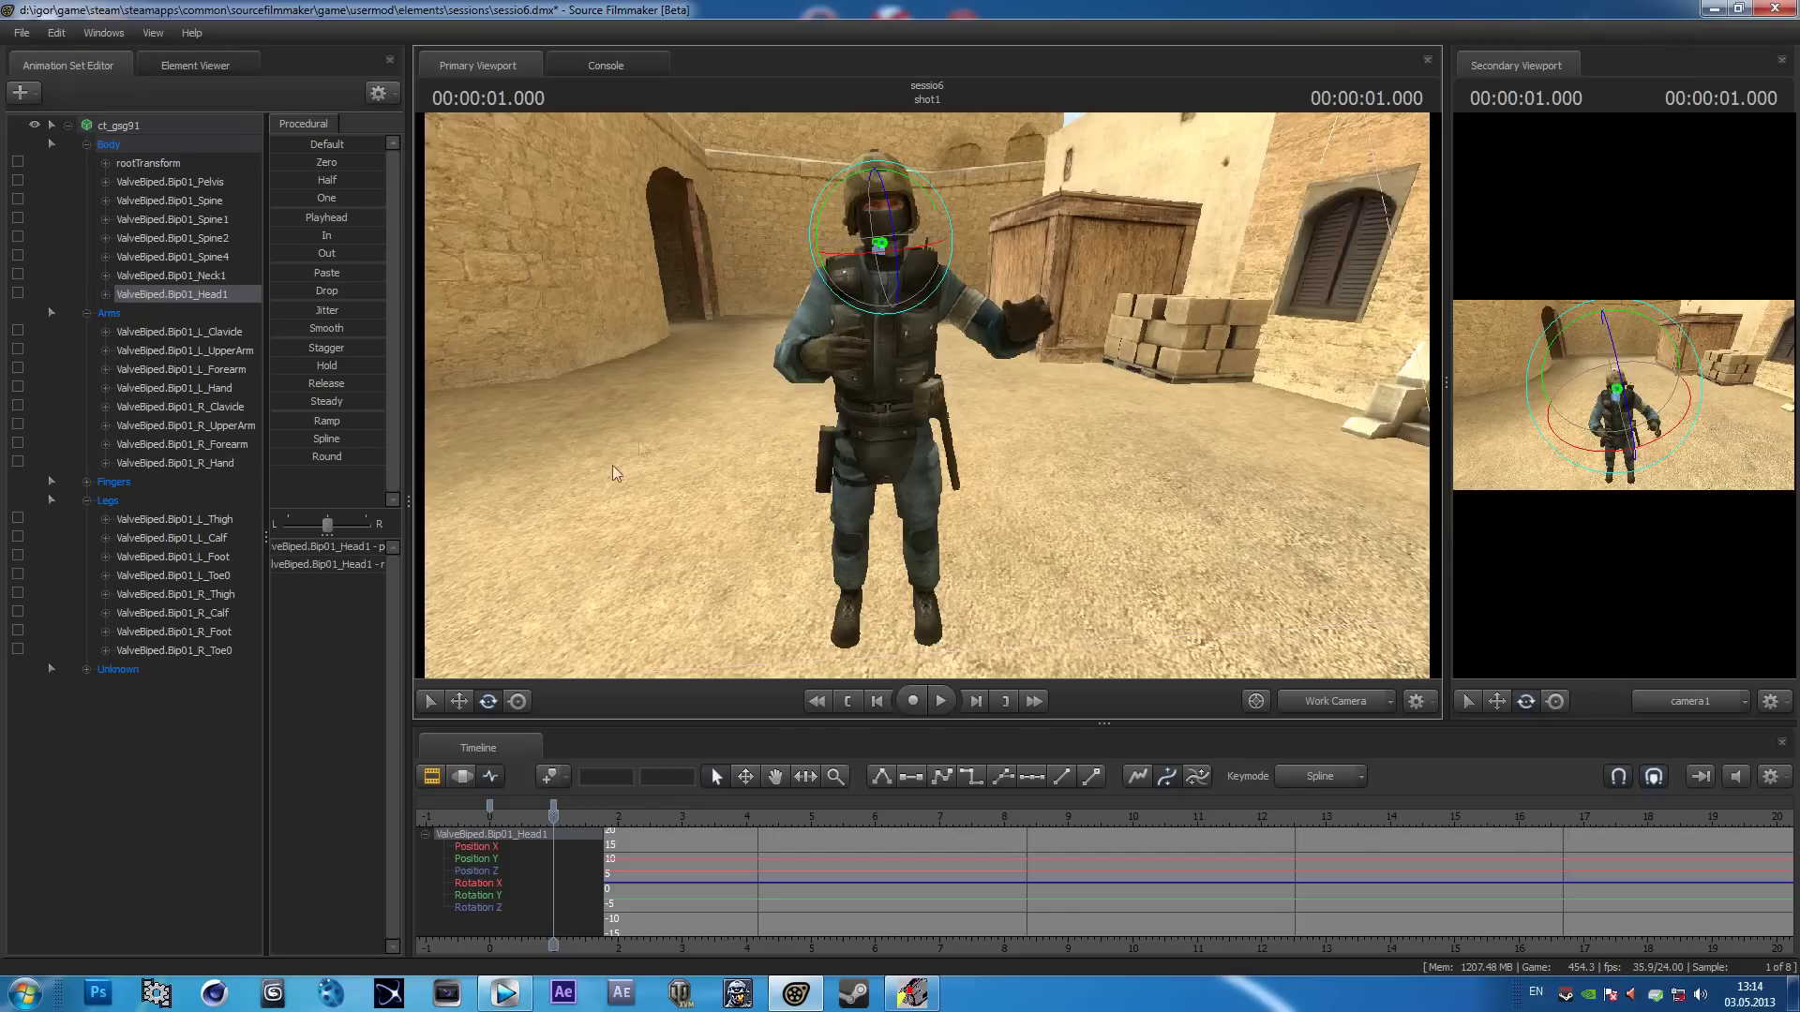
# Set the playhead to 2 seconds and rotate the right upper arm and right forearm across the chest.
pyautogui.click(554, 817)
pyautogui.moveTo(554, 818); pyautogui.dragTo(616, 823)
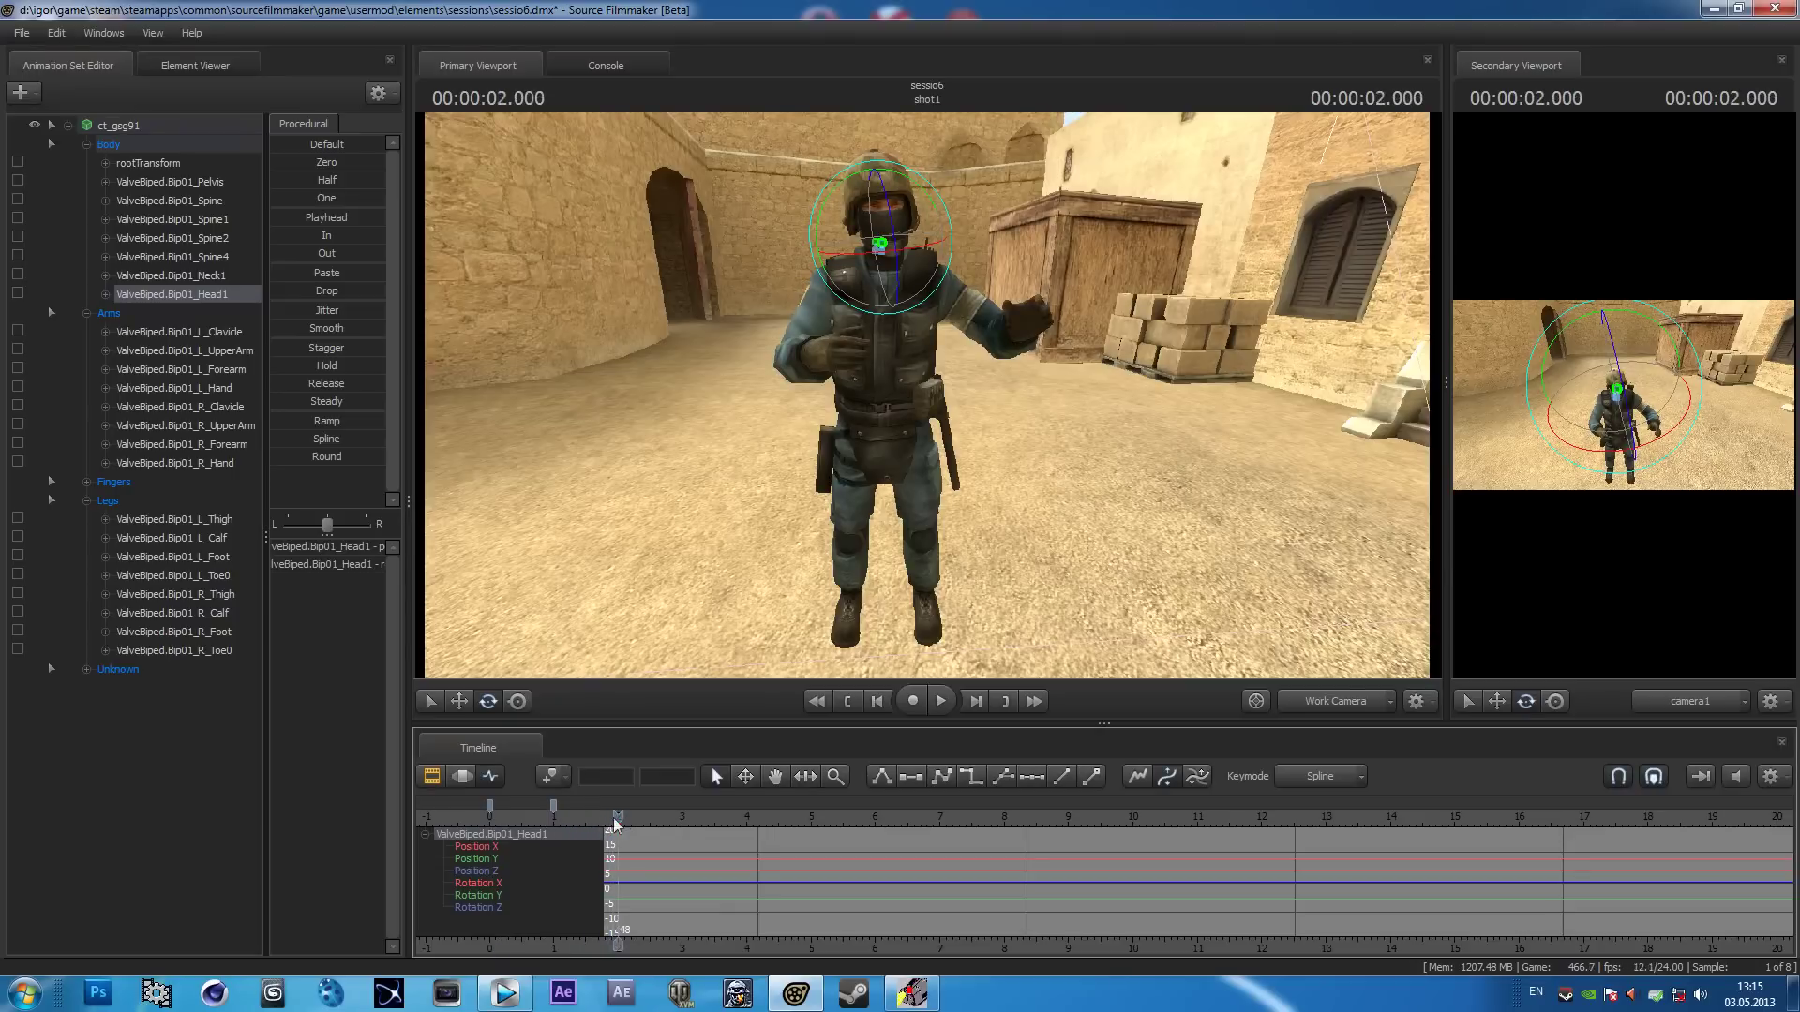
pyautogui.click(234, 425)
pyautogui.moveTo(815, 272); pyautogui.dragTo(872, 284)
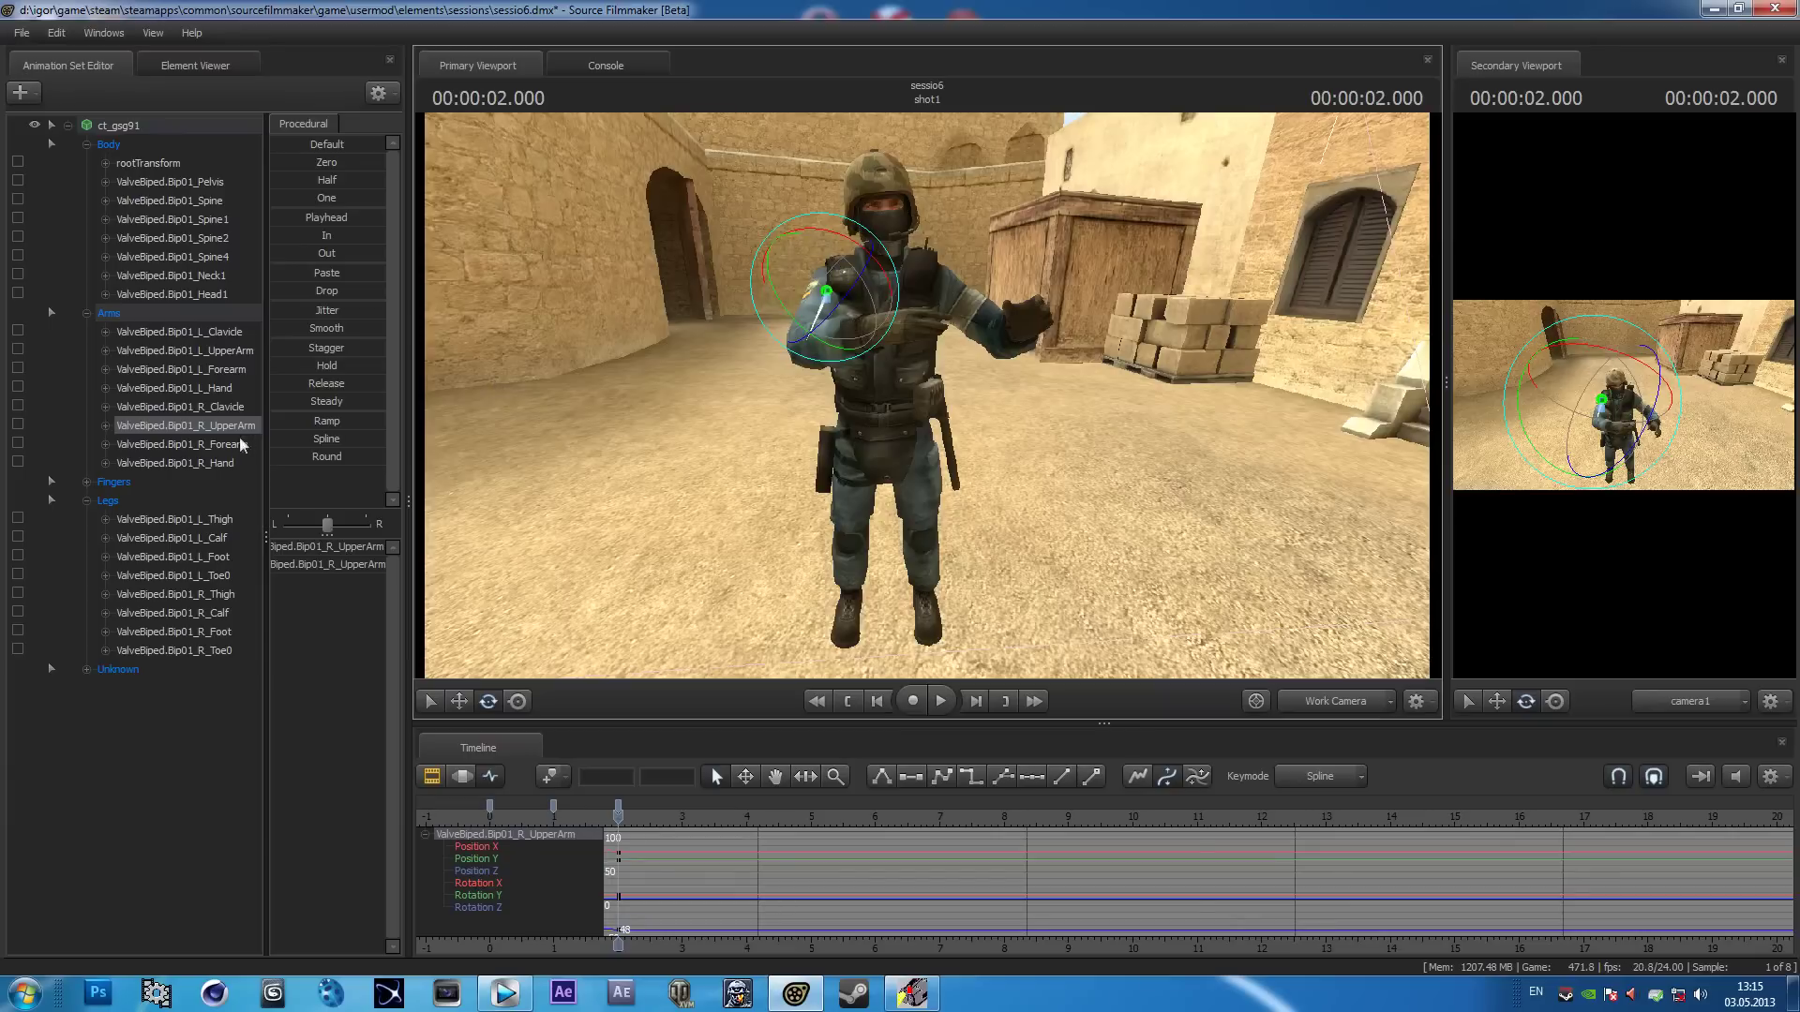
pyautogui.click(872, 349)
pyautogui.moveTo(848, 322); pyautogui.dragTo(786, 354)
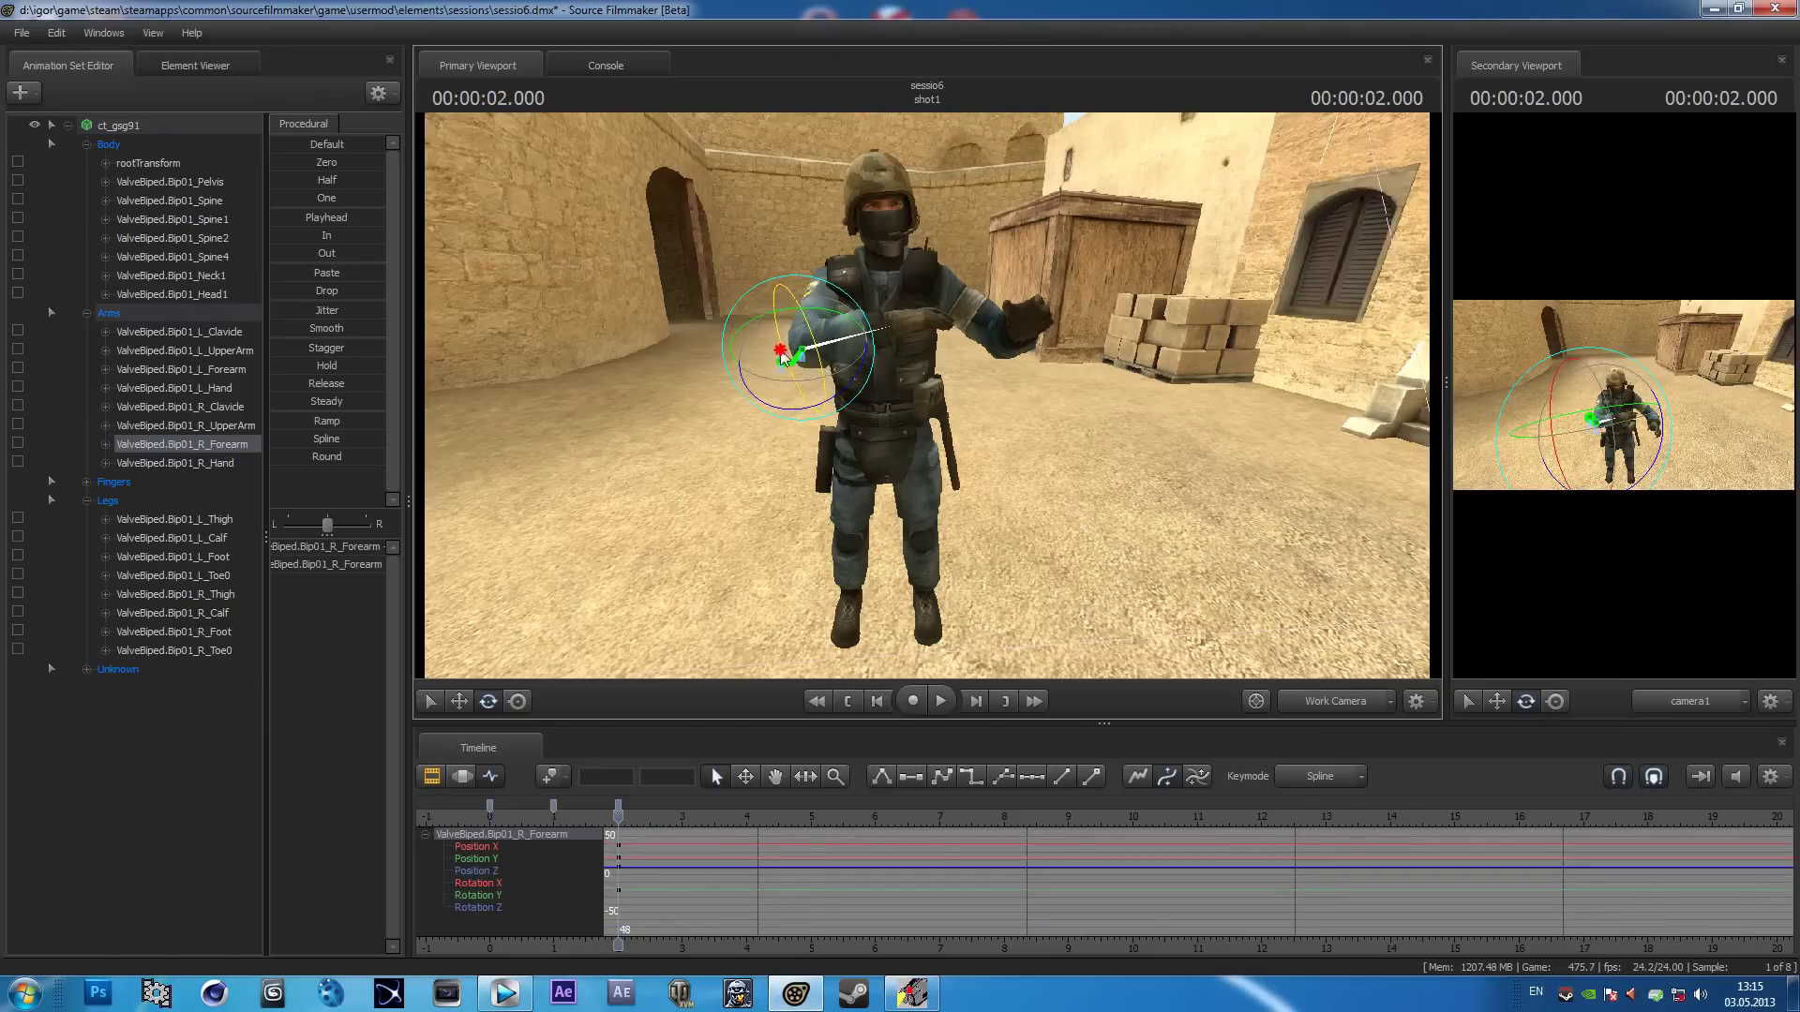
# Rotate the left upper arm, left forearm and left hand to fold the left arm over the right at 2 seconds.
pyautogui.click(943, 309)
pyautogui.moveTo(943, 309); pyautogui.dragTo(887, 279)
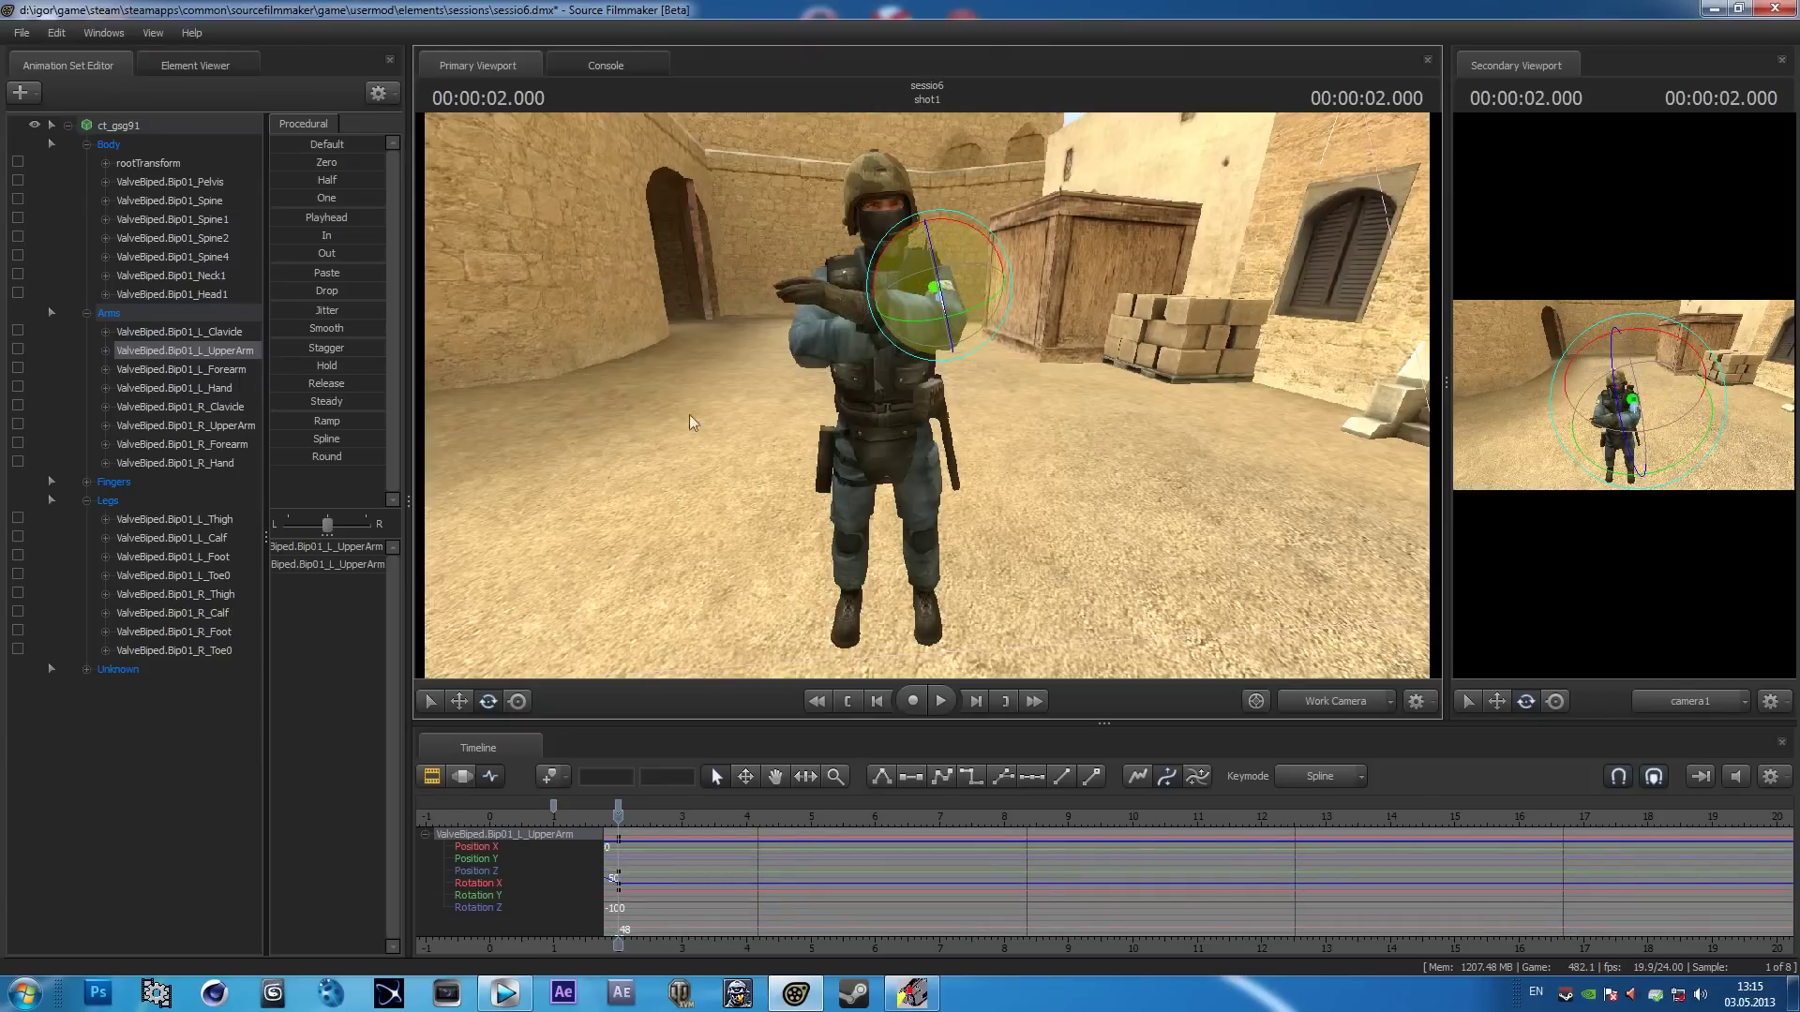
pyautogui.click(180, 369)
pyautogui.moveTo(871, 309); pyautogui.dragTo(894, 330)
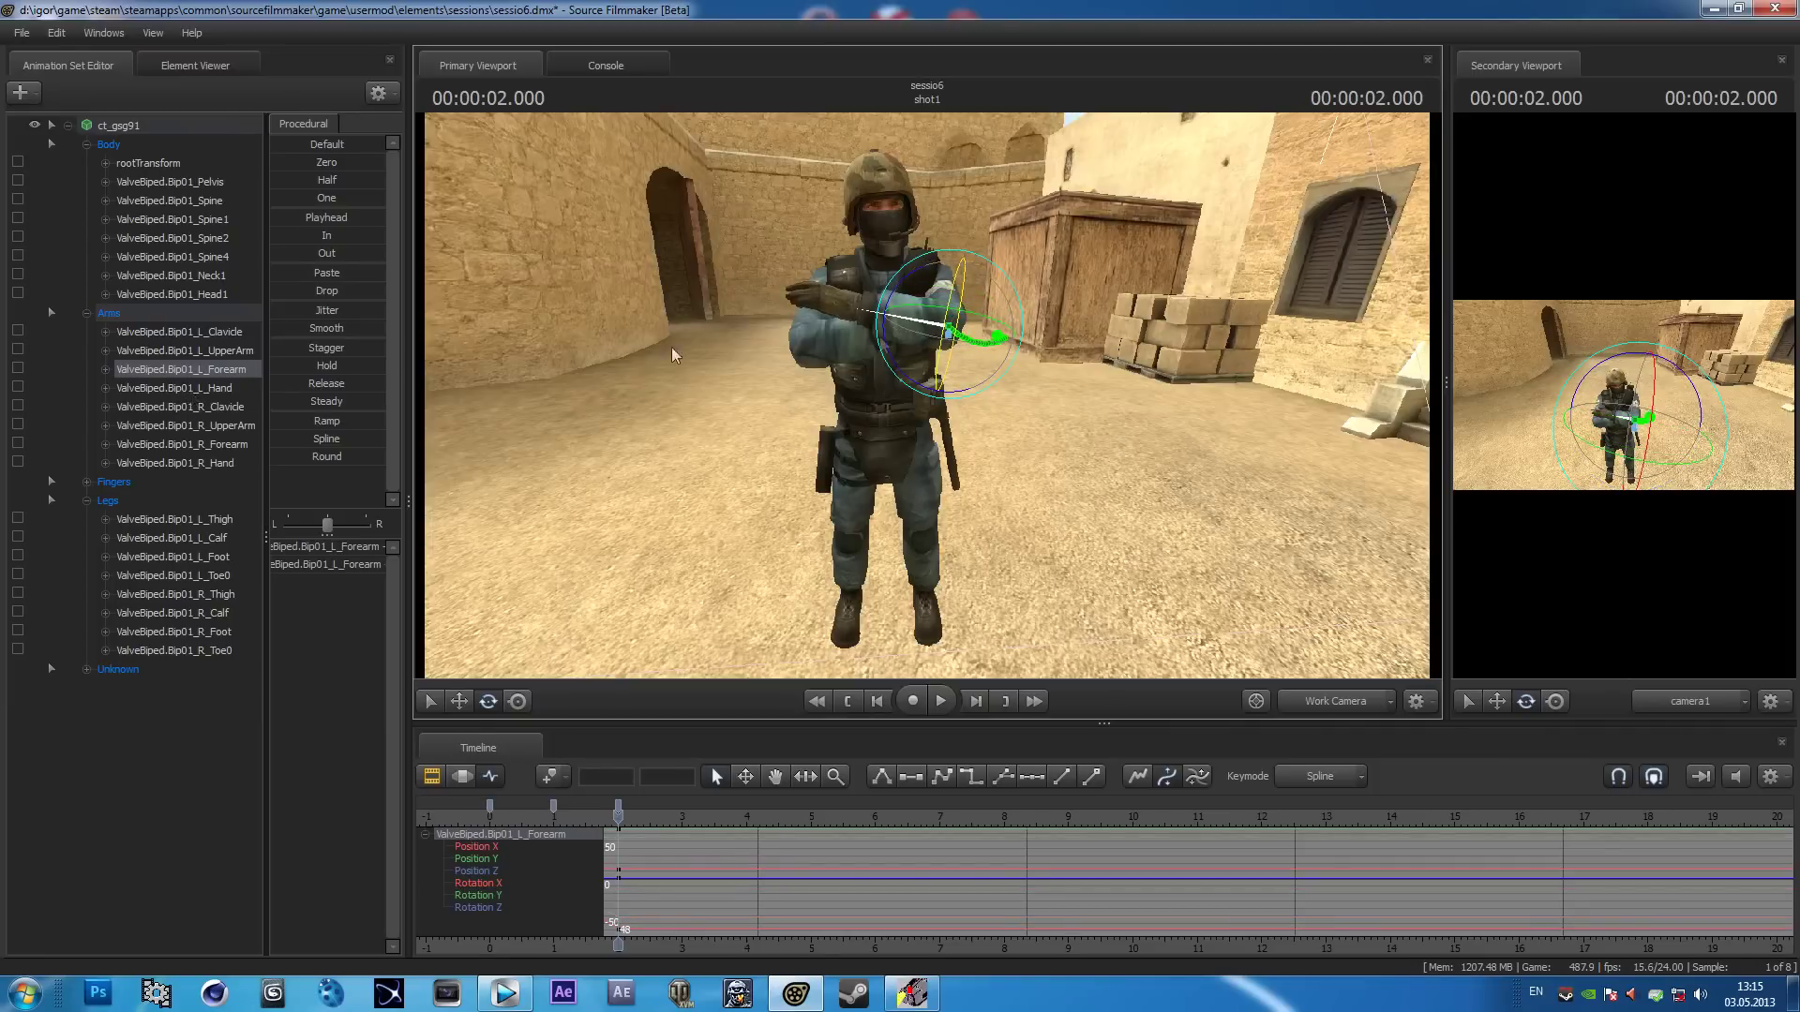
pyautogui.click(814, 299)
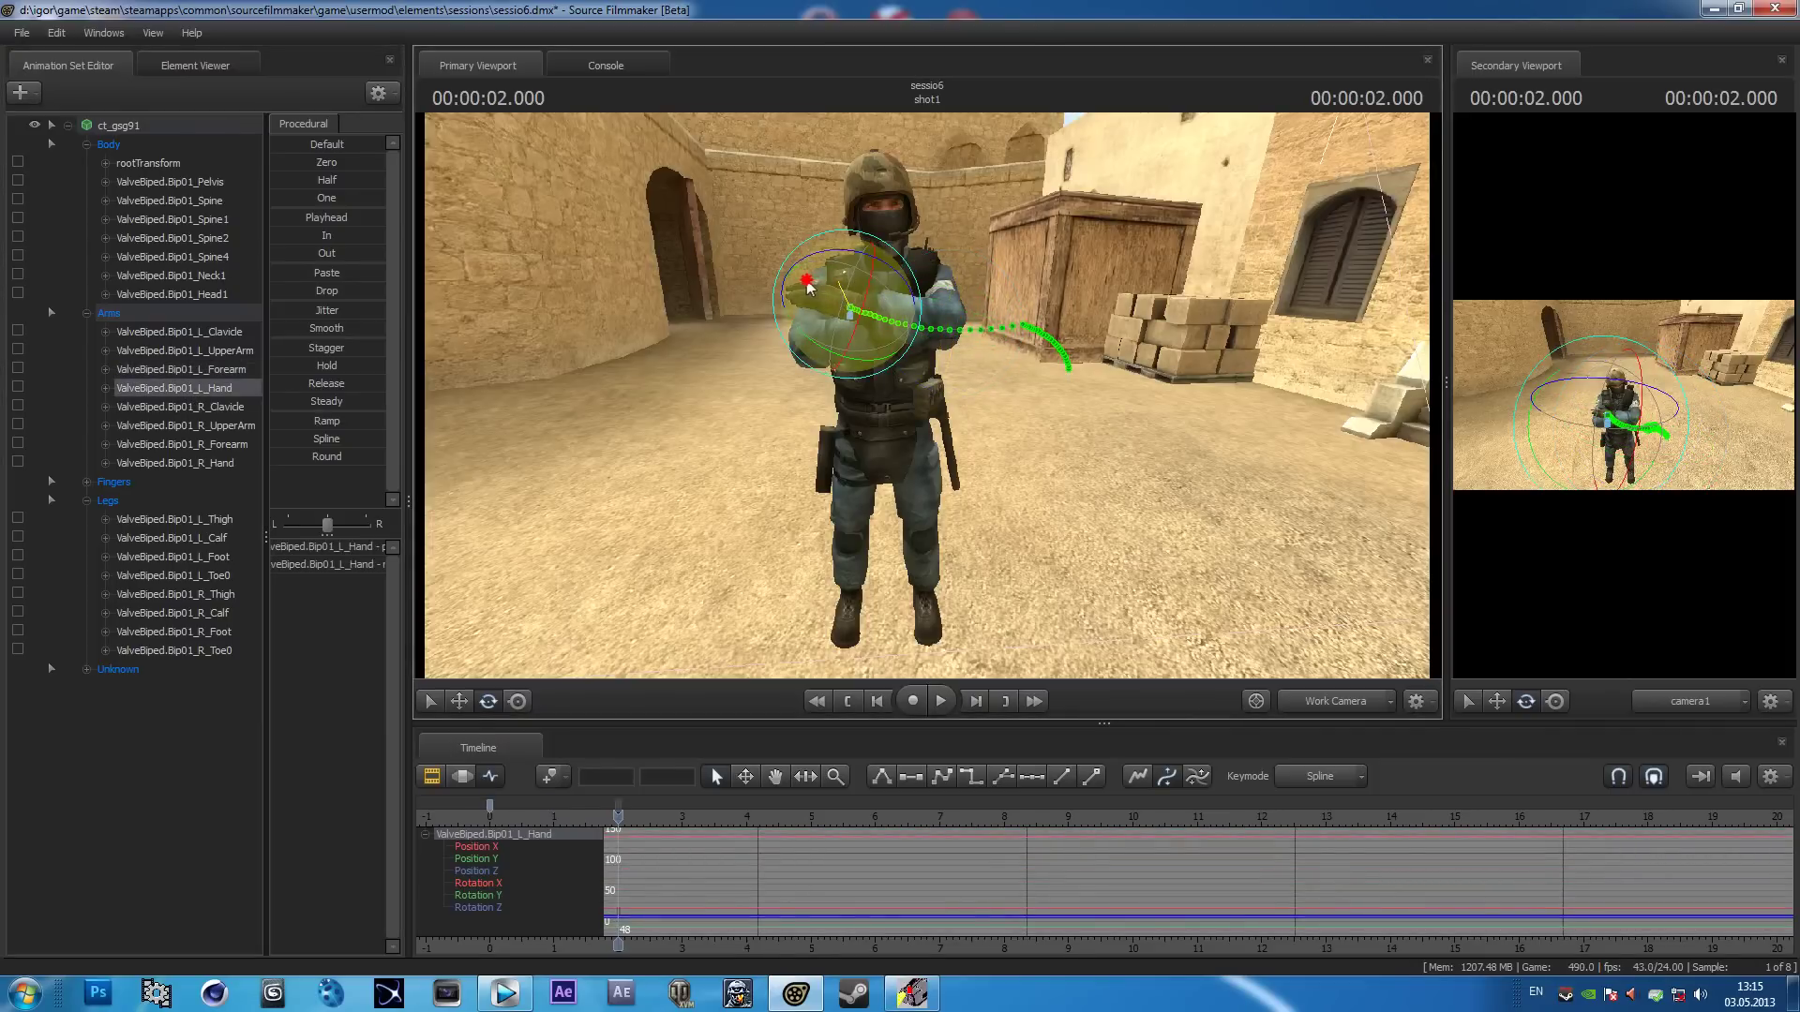
pyautogui.moveTo(809, 286); pyautogui.dragTo(797, 310)
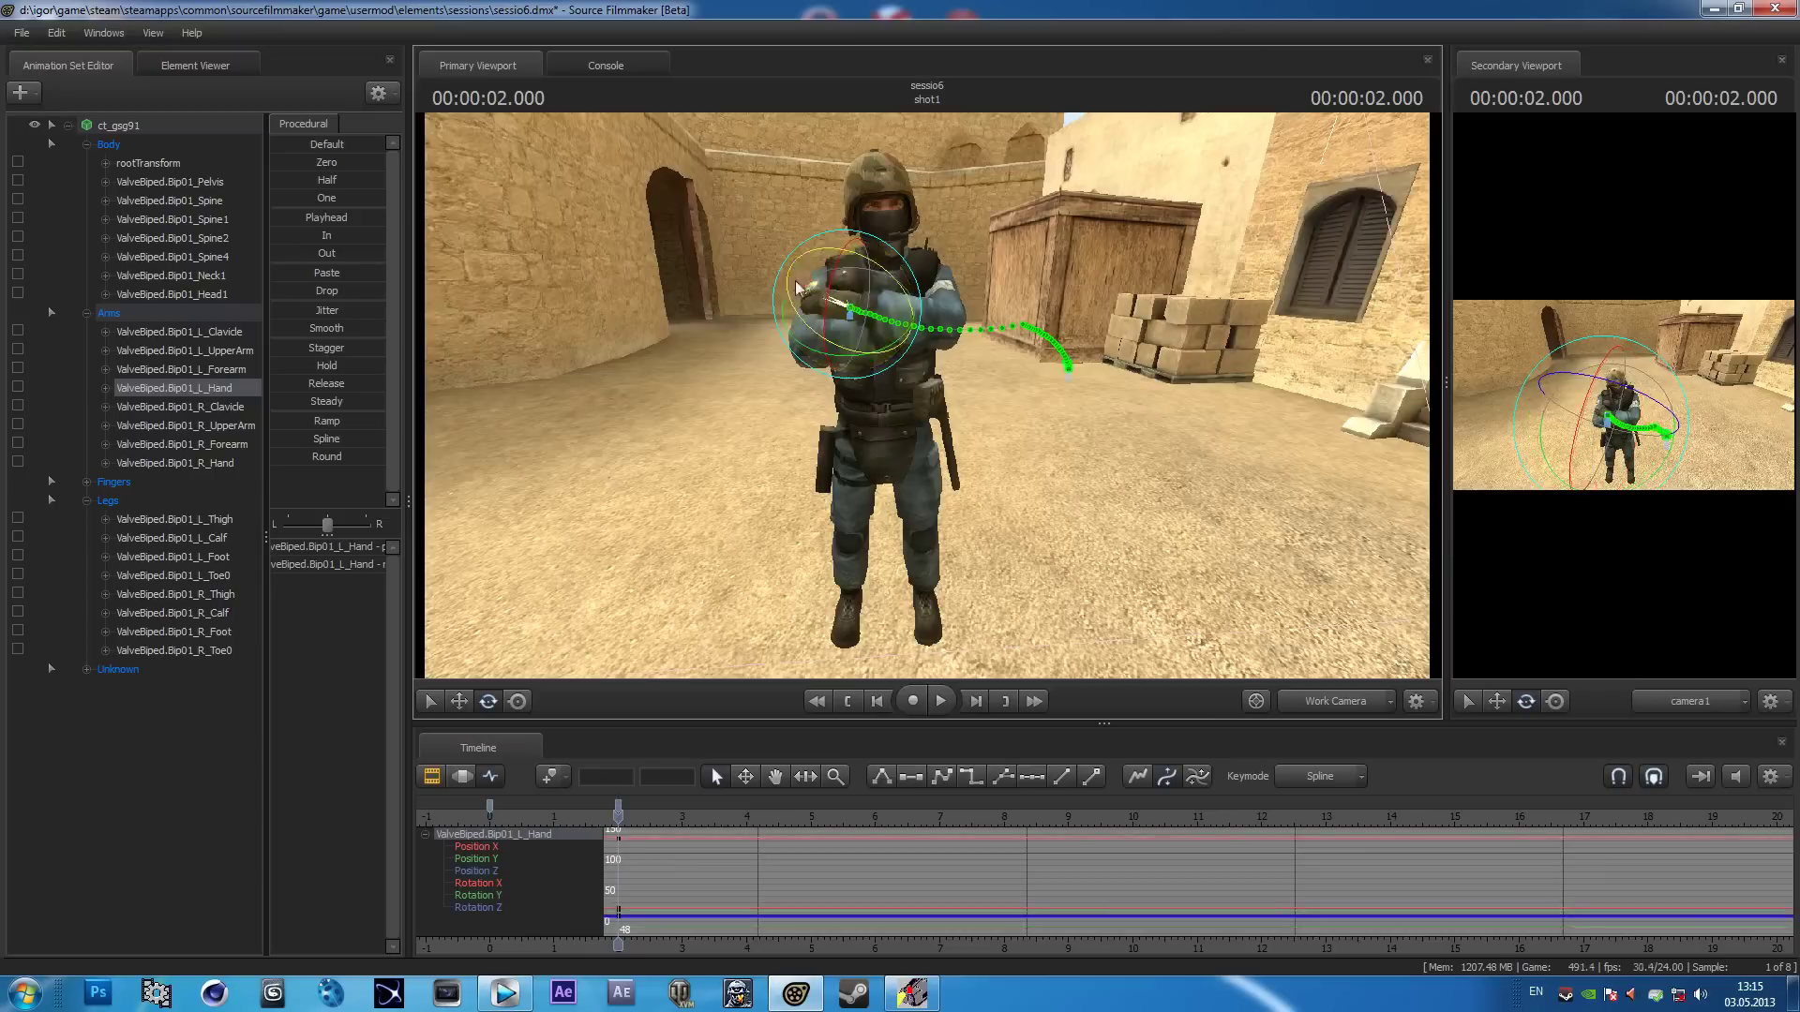
# Rotate the Head1, Spine4 and Spine2 bones to adjust the head and upper torso at 2 seconds.
pyautogui.click(228, 295)
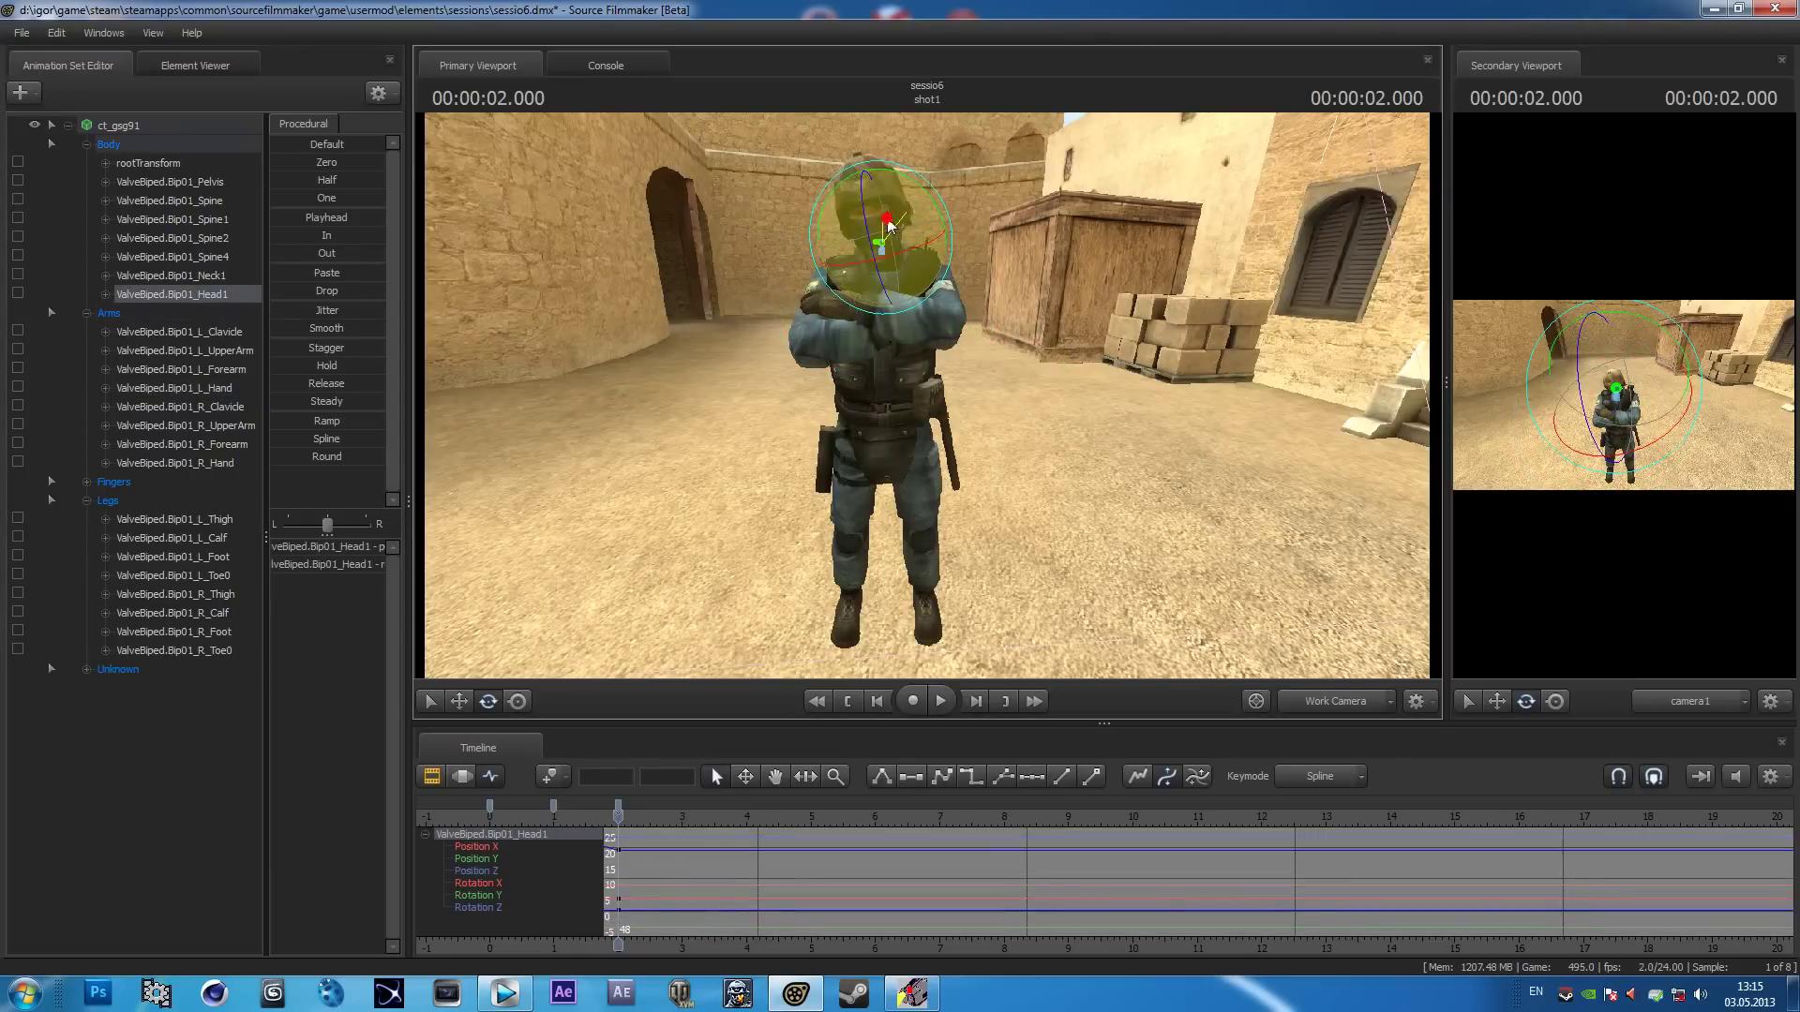
pyautogui.click(214, 256)
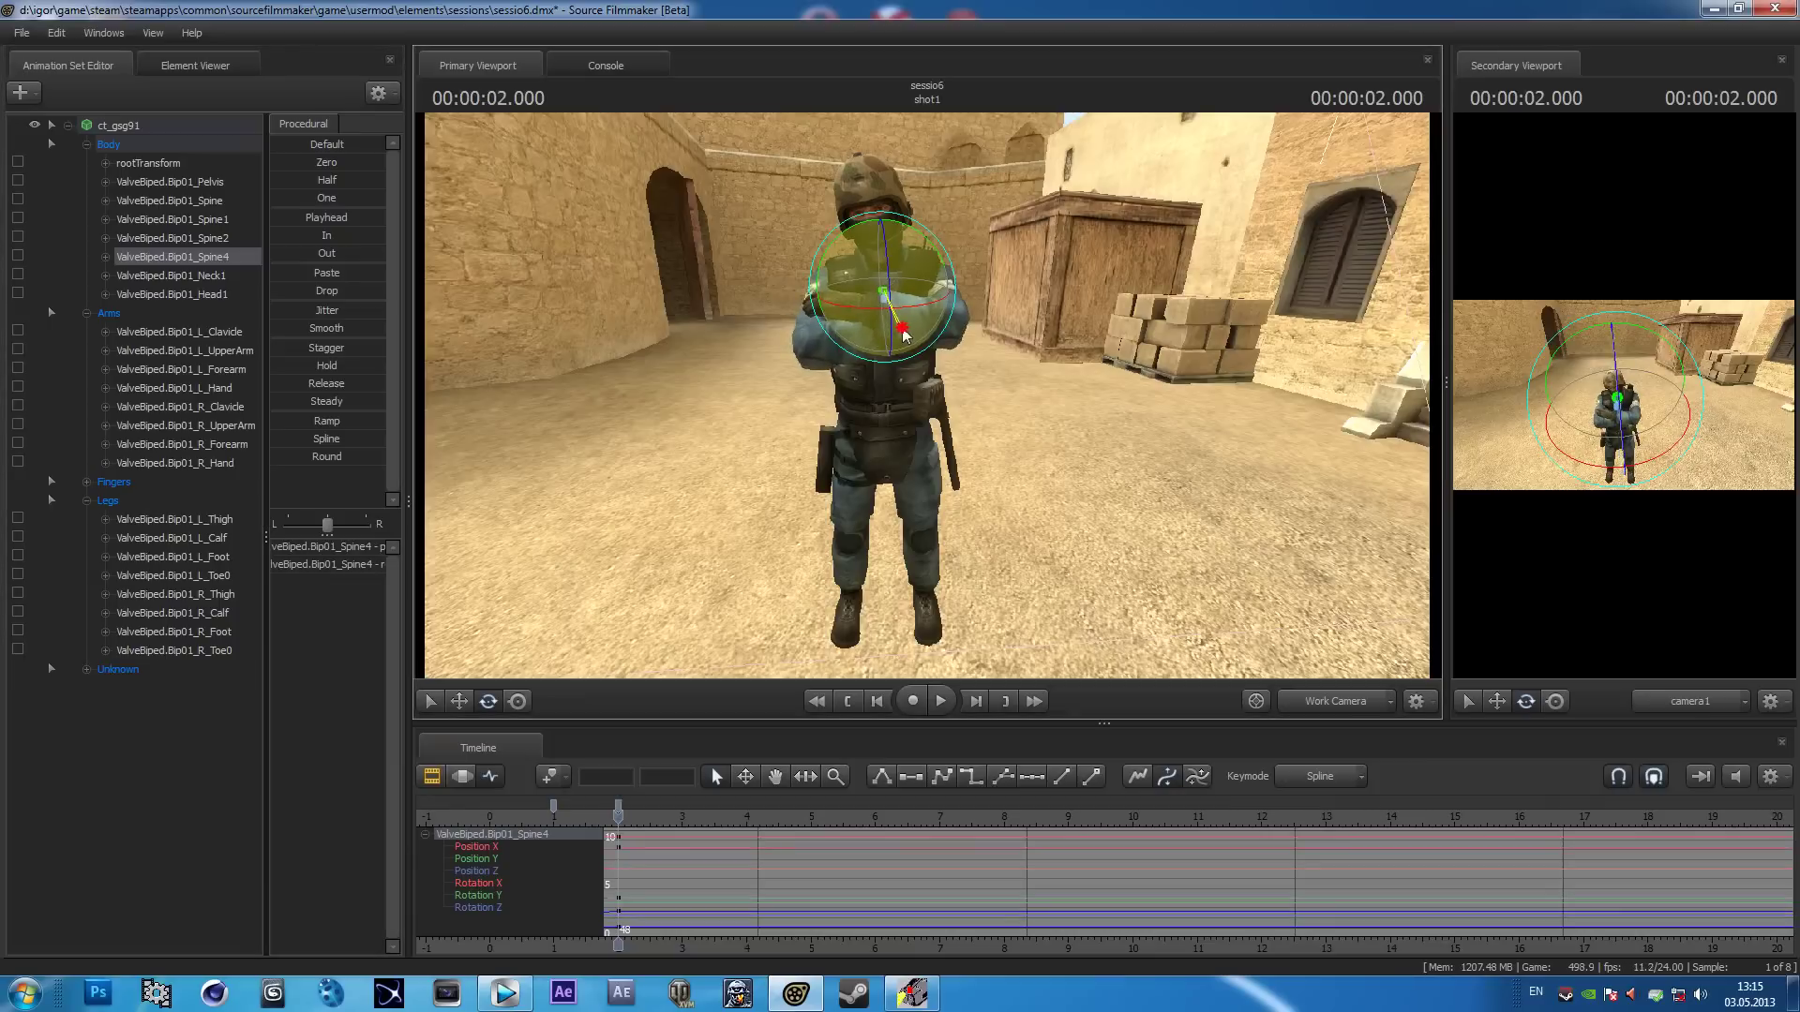
pyautogui.click(225, 238)
pyautogui.moveTo(908, 337); pyautogui.dragTo(908, 343)
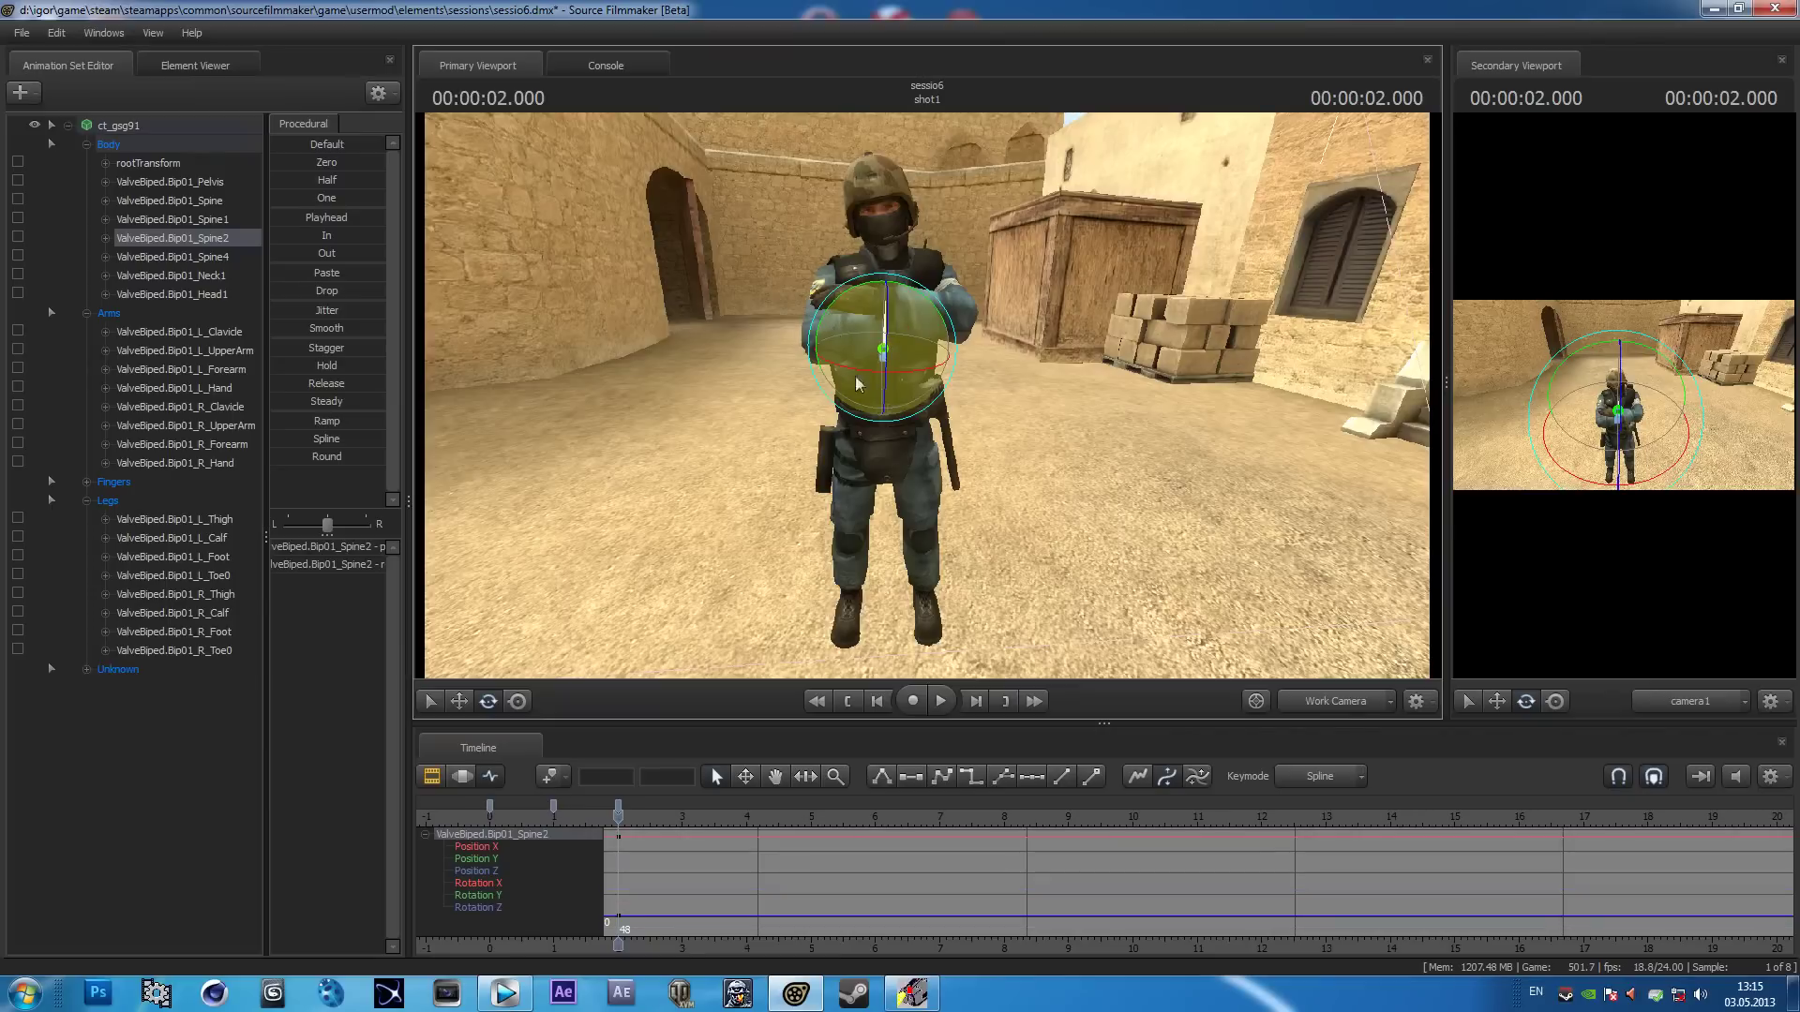
# Scrub the timeline between about 0.9 and 3 seconds to review the soldier's arm-folding motion.
pyautogui.moveTo(624, 821); pyautogui.dragTo(566, 817)
pyautogui.moveTo(566, 816)
pyautogui.mouseDown()
pyautogui.moveTo(624, 816)
pyautogui.moveTo(473, 833)
pyautogui.moveTo(589, 831)
pyautogui.mouseUp()
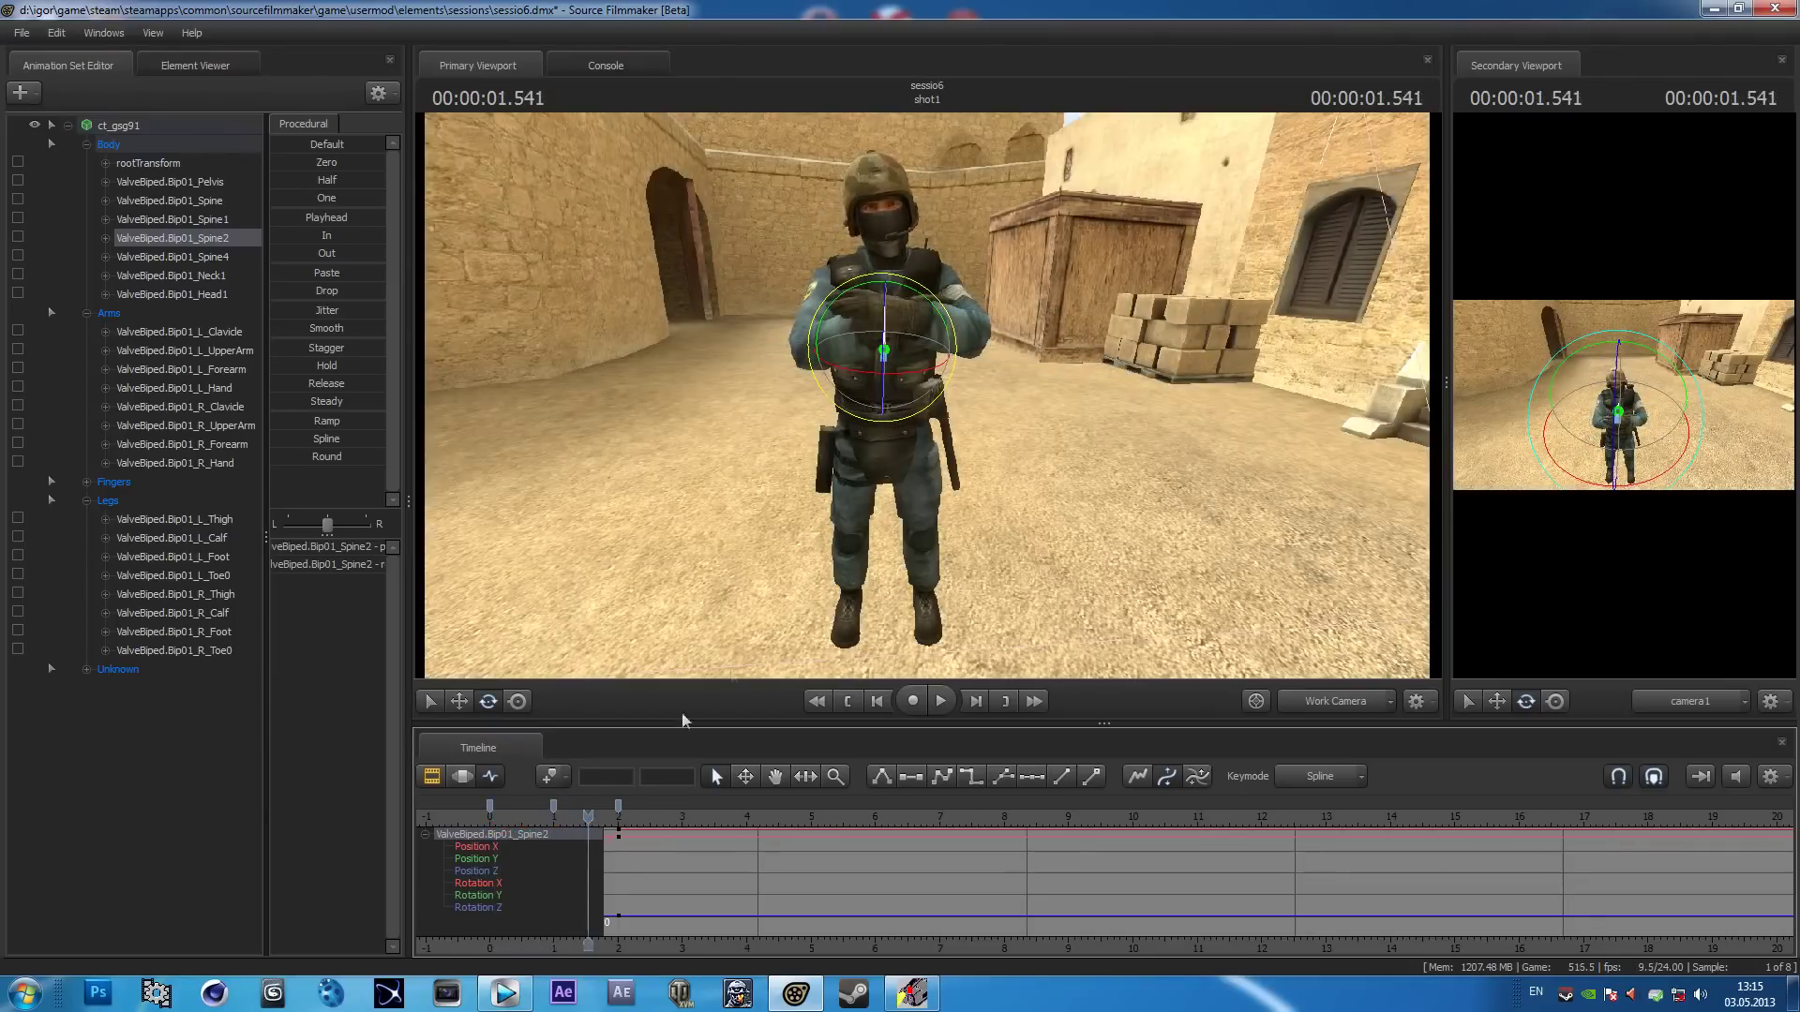
pyautogui.moveTo(592, 816); pyautogui.dragTo(647, 824)
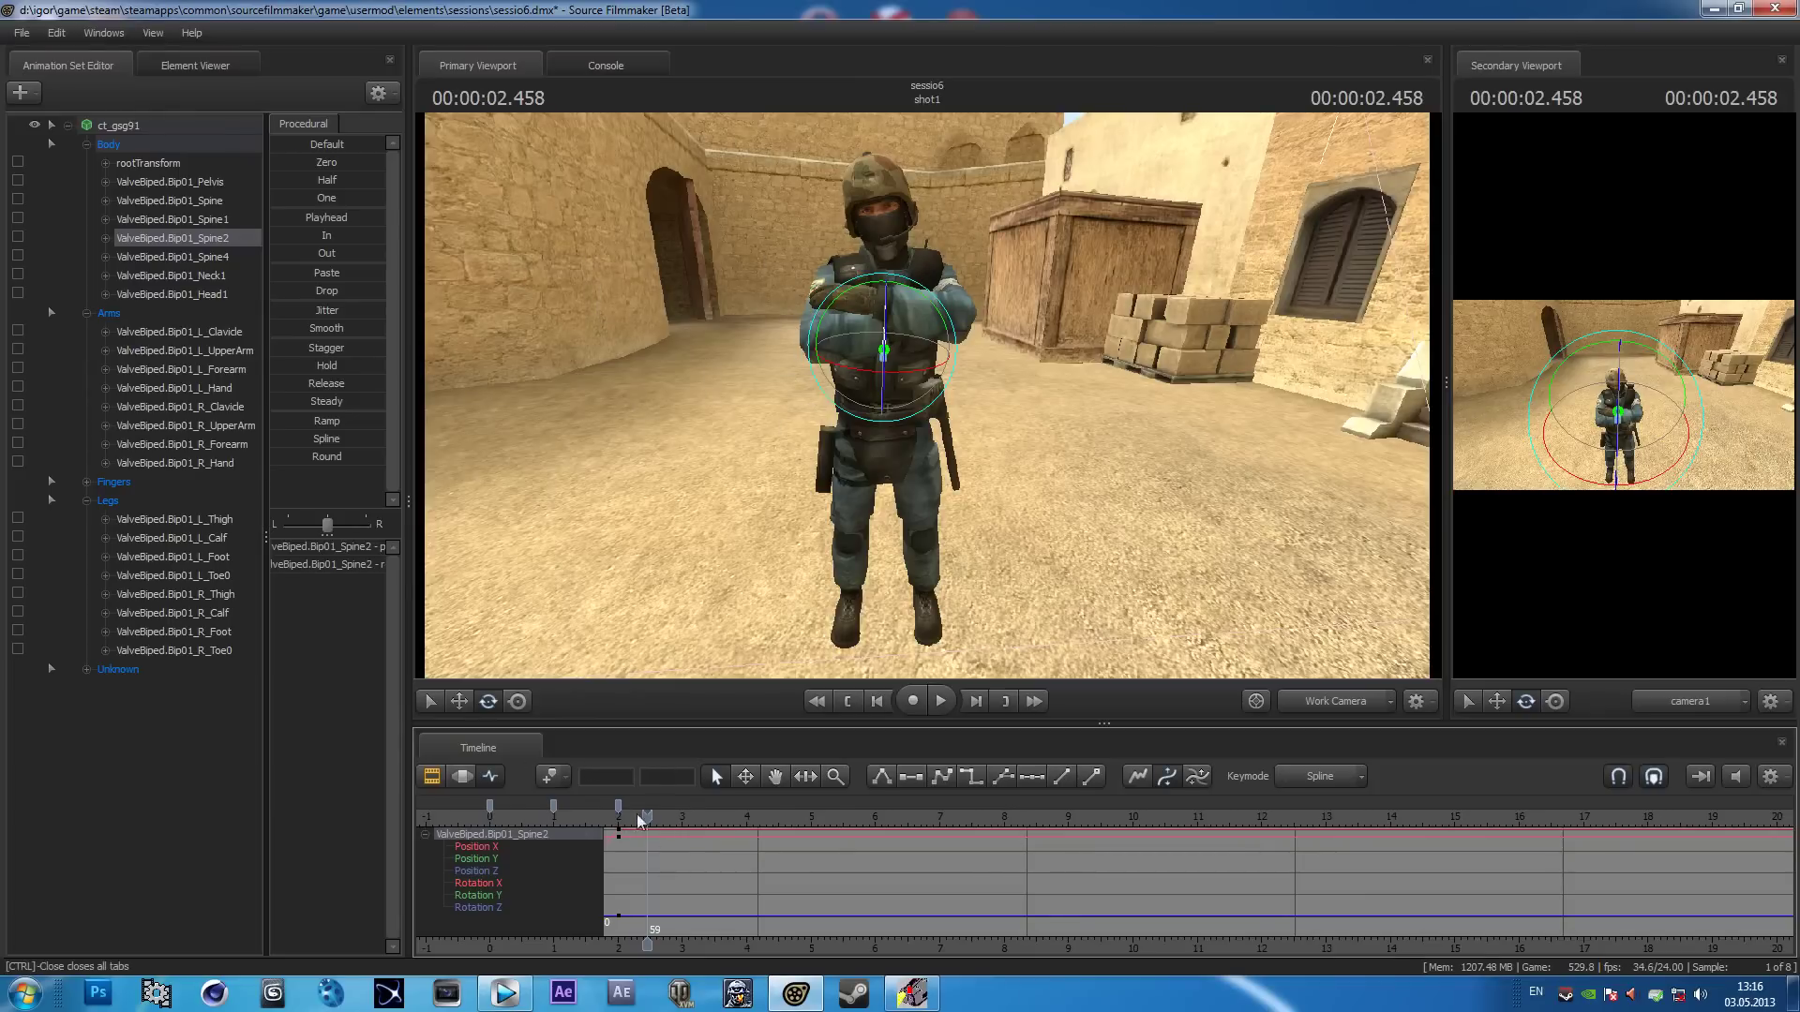
pyautogui.moveTo(638, 816); pyautogui.dragTo(547, 816)
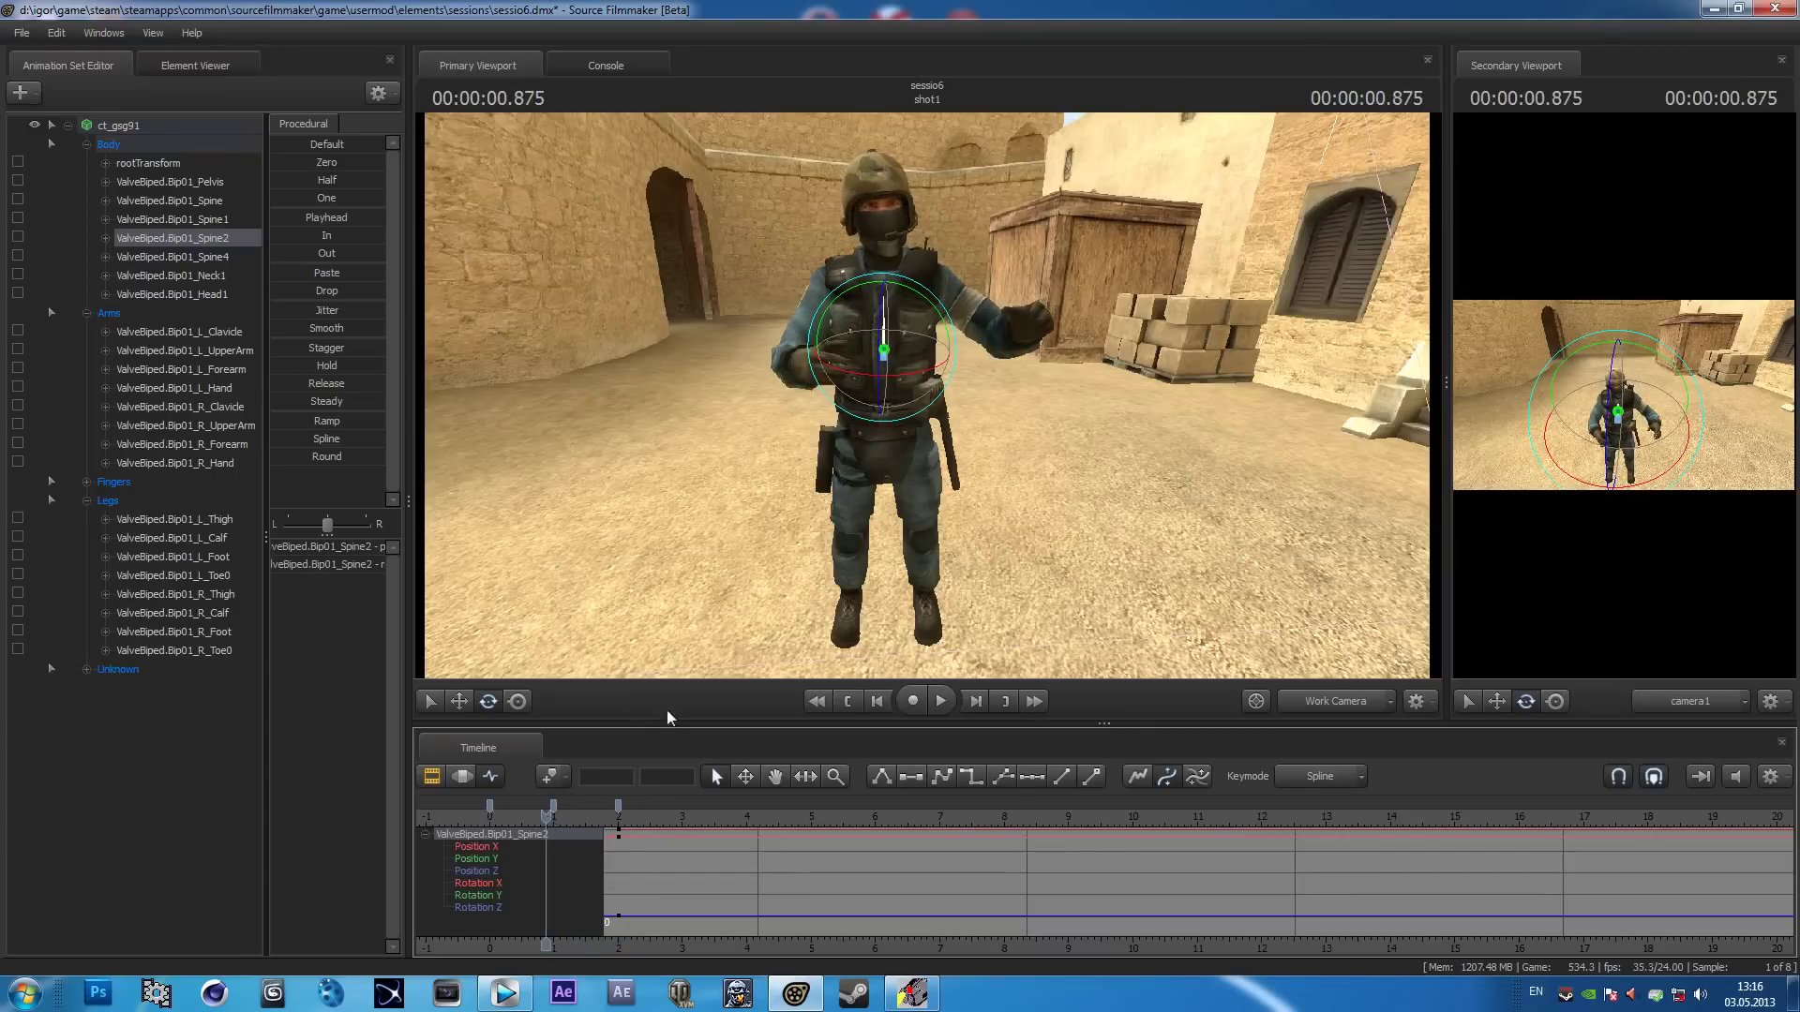
pyautogui.moveTo(546, 816); pyautogui.dragTo(618, 820)
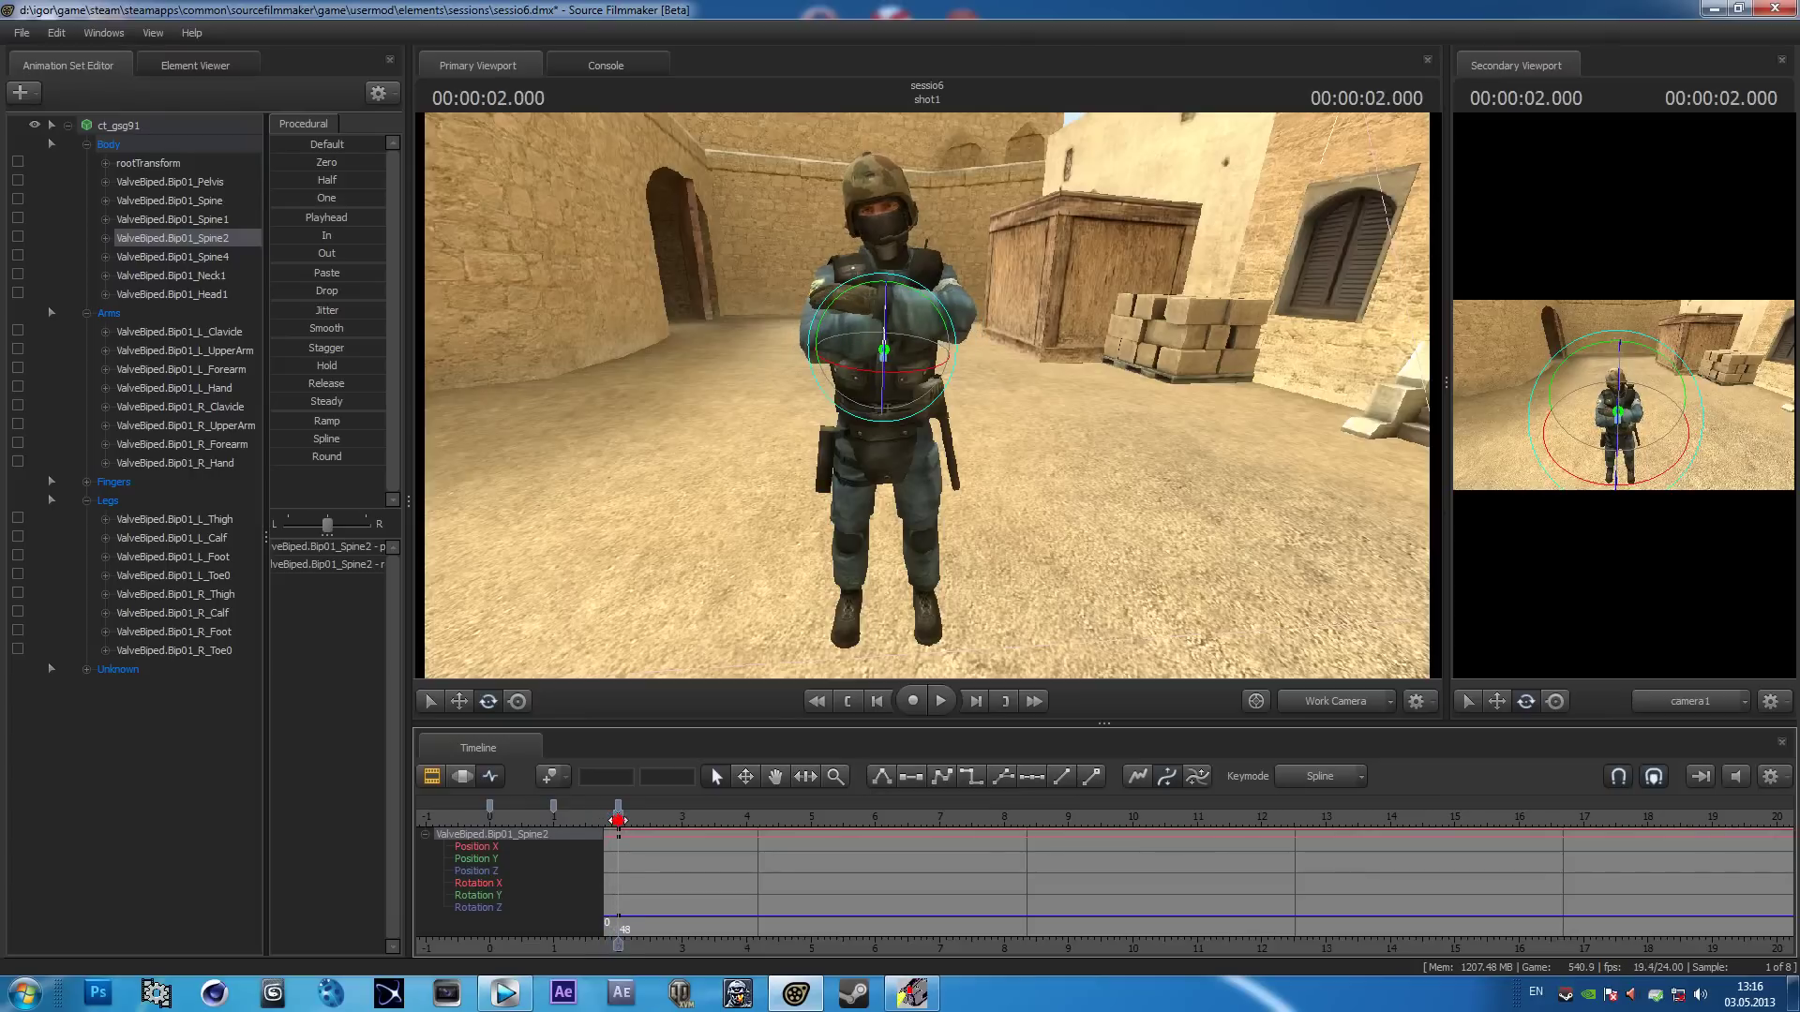
pyautogui.moveTo(658, 816)
pyautogui.mouseDown()
pyautogui.moveTo(493, 829)
pyautogui.moveTo(642, 817)
pyautogui.mouseUp()
pyautogui.keyDown('alt'); pyautogui.moveTo(837, 564); pyautogui.dragTo(858, 394); pyautogui.keyUp('alt')
pyautogui.moveTo(645, 825); pyautogui.dragTo(680, 812)
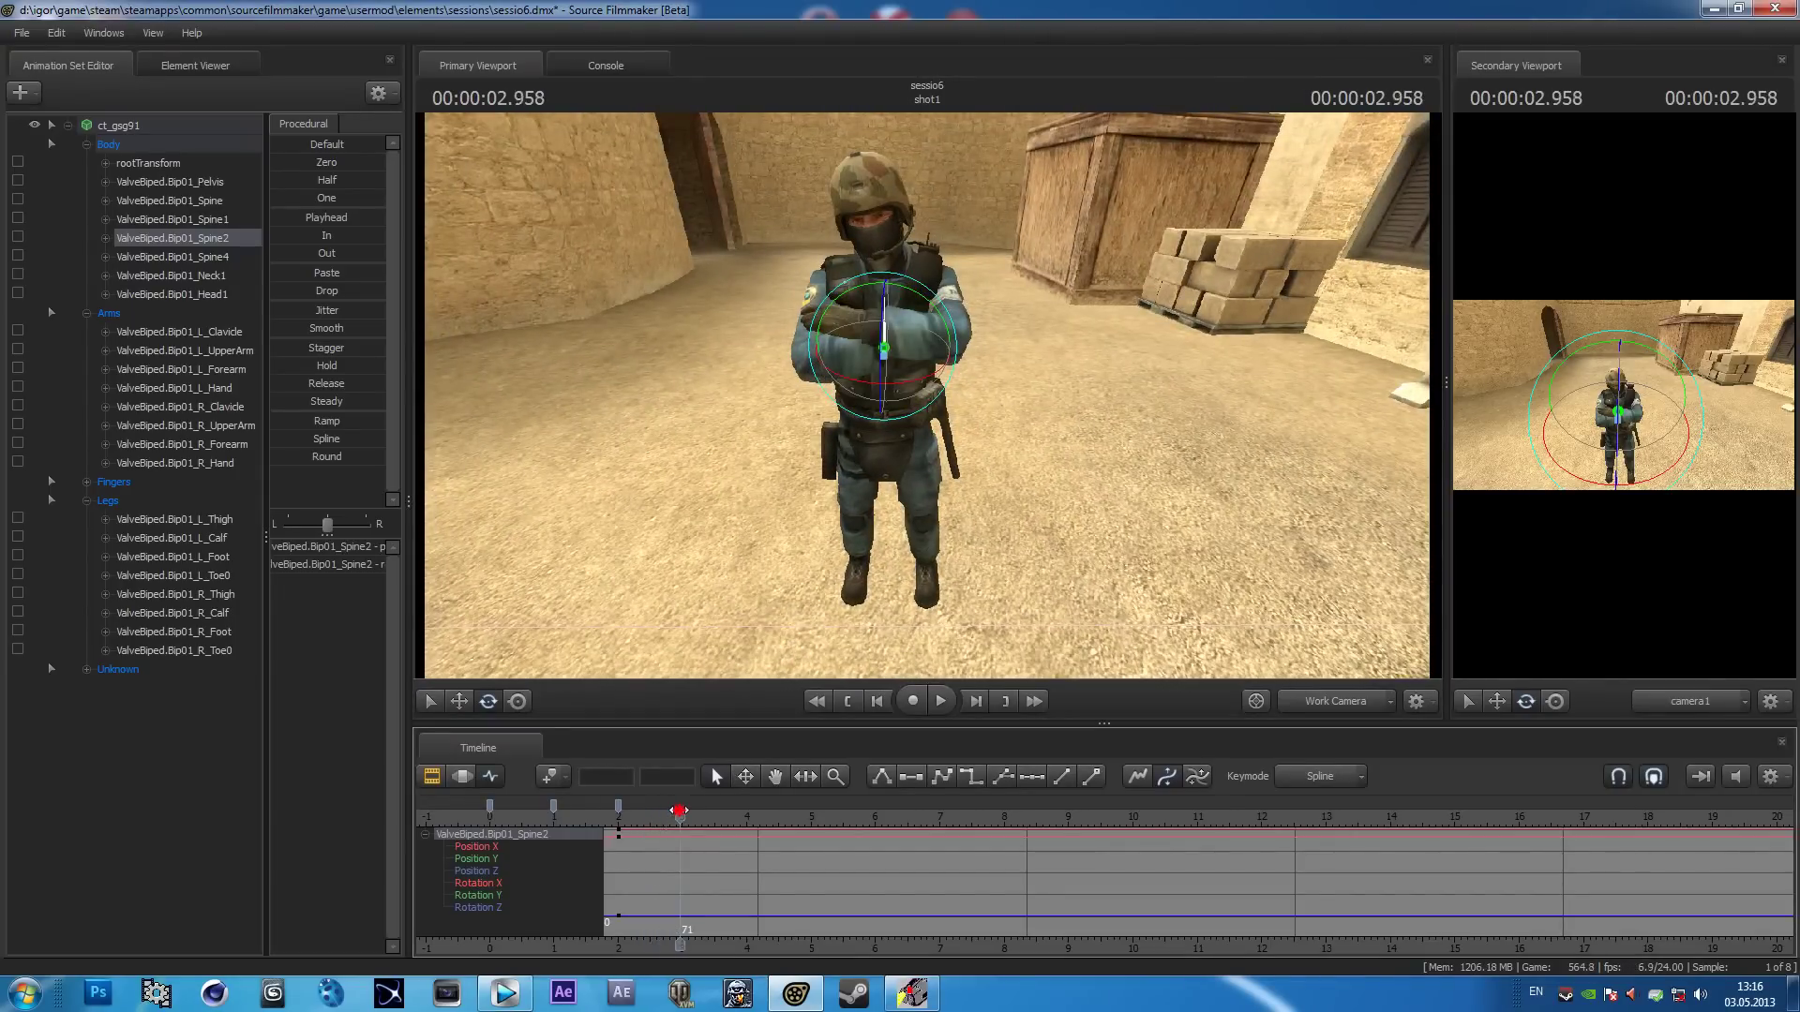
# Examine the soldier's folded-arms pose from the front and the side in the work camera view.
pyautogui.keyDown('alt'); pyautogui.moveTo(926, 383); pyautogui.dragTo(815, 399); pyautogui.keyUp('alt')
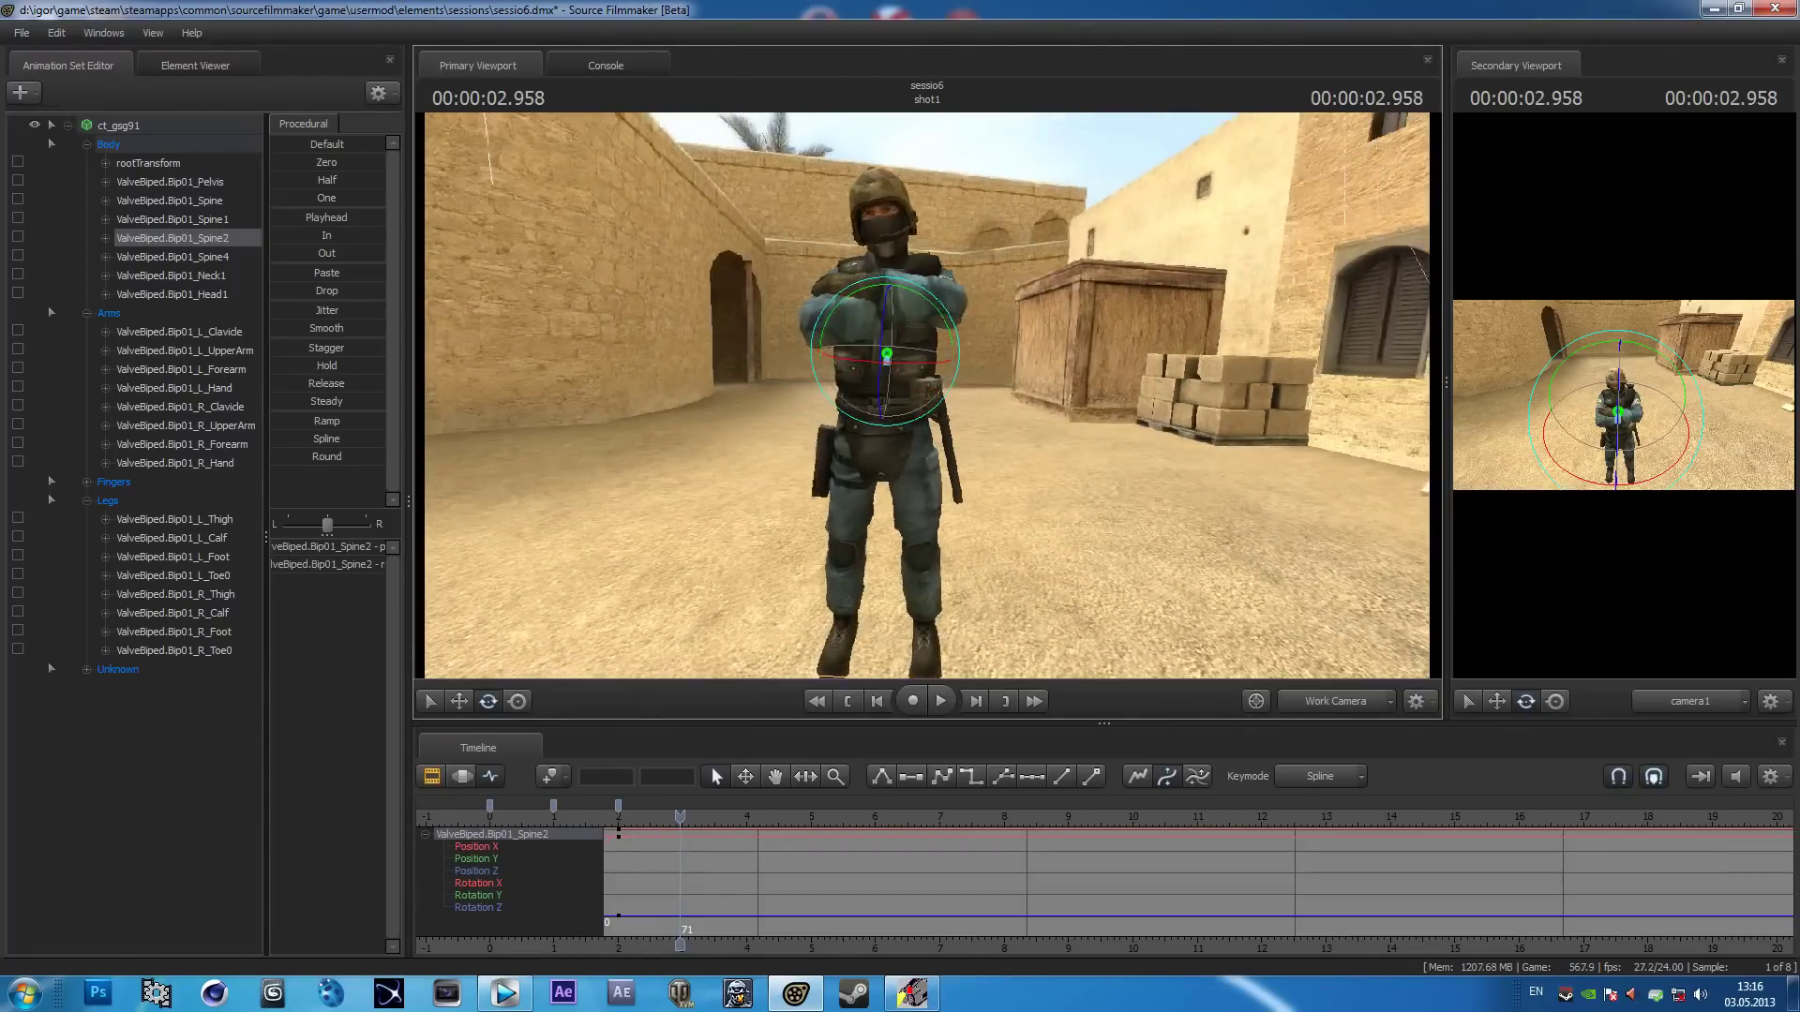
pyautogui.moveTo(923, 469); pyautogui.dragTo(917, 469)
pyautogui.keyDown('alt'); pyautogui.moveTo(927, 396); pyautogui.dragTo(930, 396); pyautogui.keyUp('alt')
pyautogui.moveTo(909, 469); pyautogui.dragTo(876, 469)
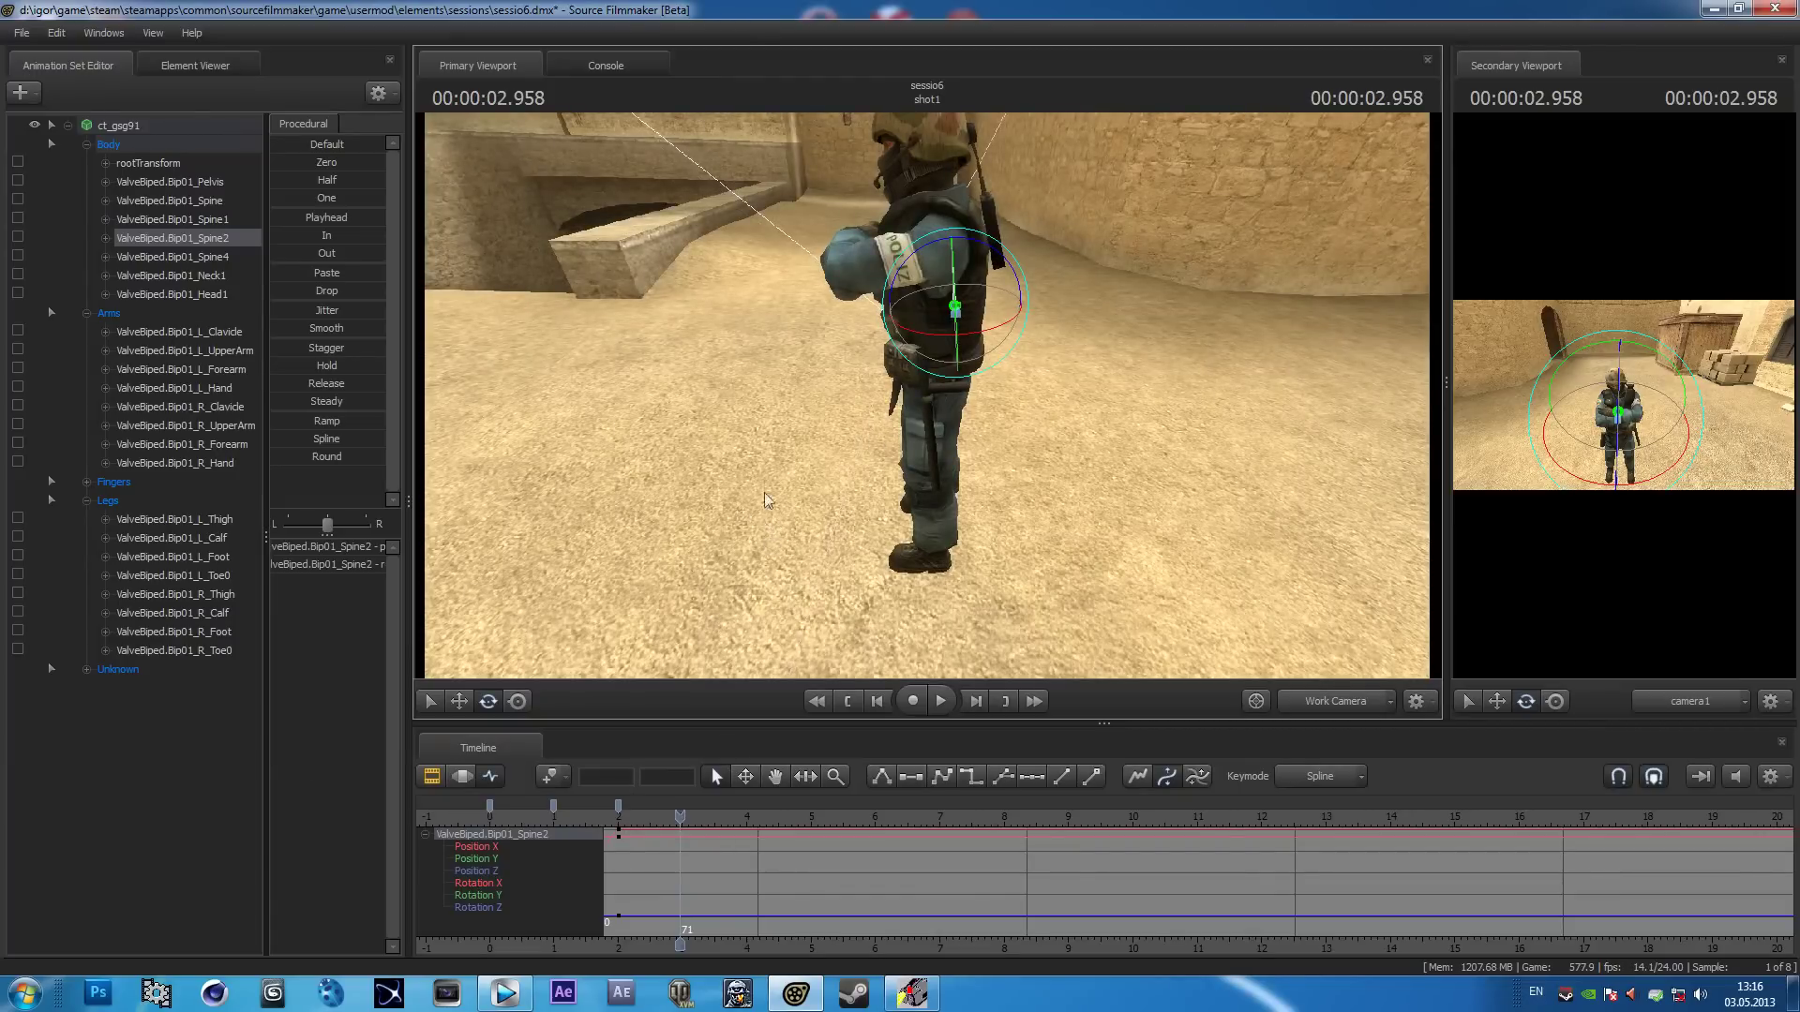
pyautogui.moveTo(765, 475); pyautogui.dragTo(750, 468)
pyautogui.moveTo(927, 395)
pyautogui.keyDown('alt'); pyautogui.mouseDown()
pyautogui.moveTo(1060, 395)
pyautogui.moveTo(928, 399)
pyautogui.mouseUp(); pyautogui.keyUp('alt')
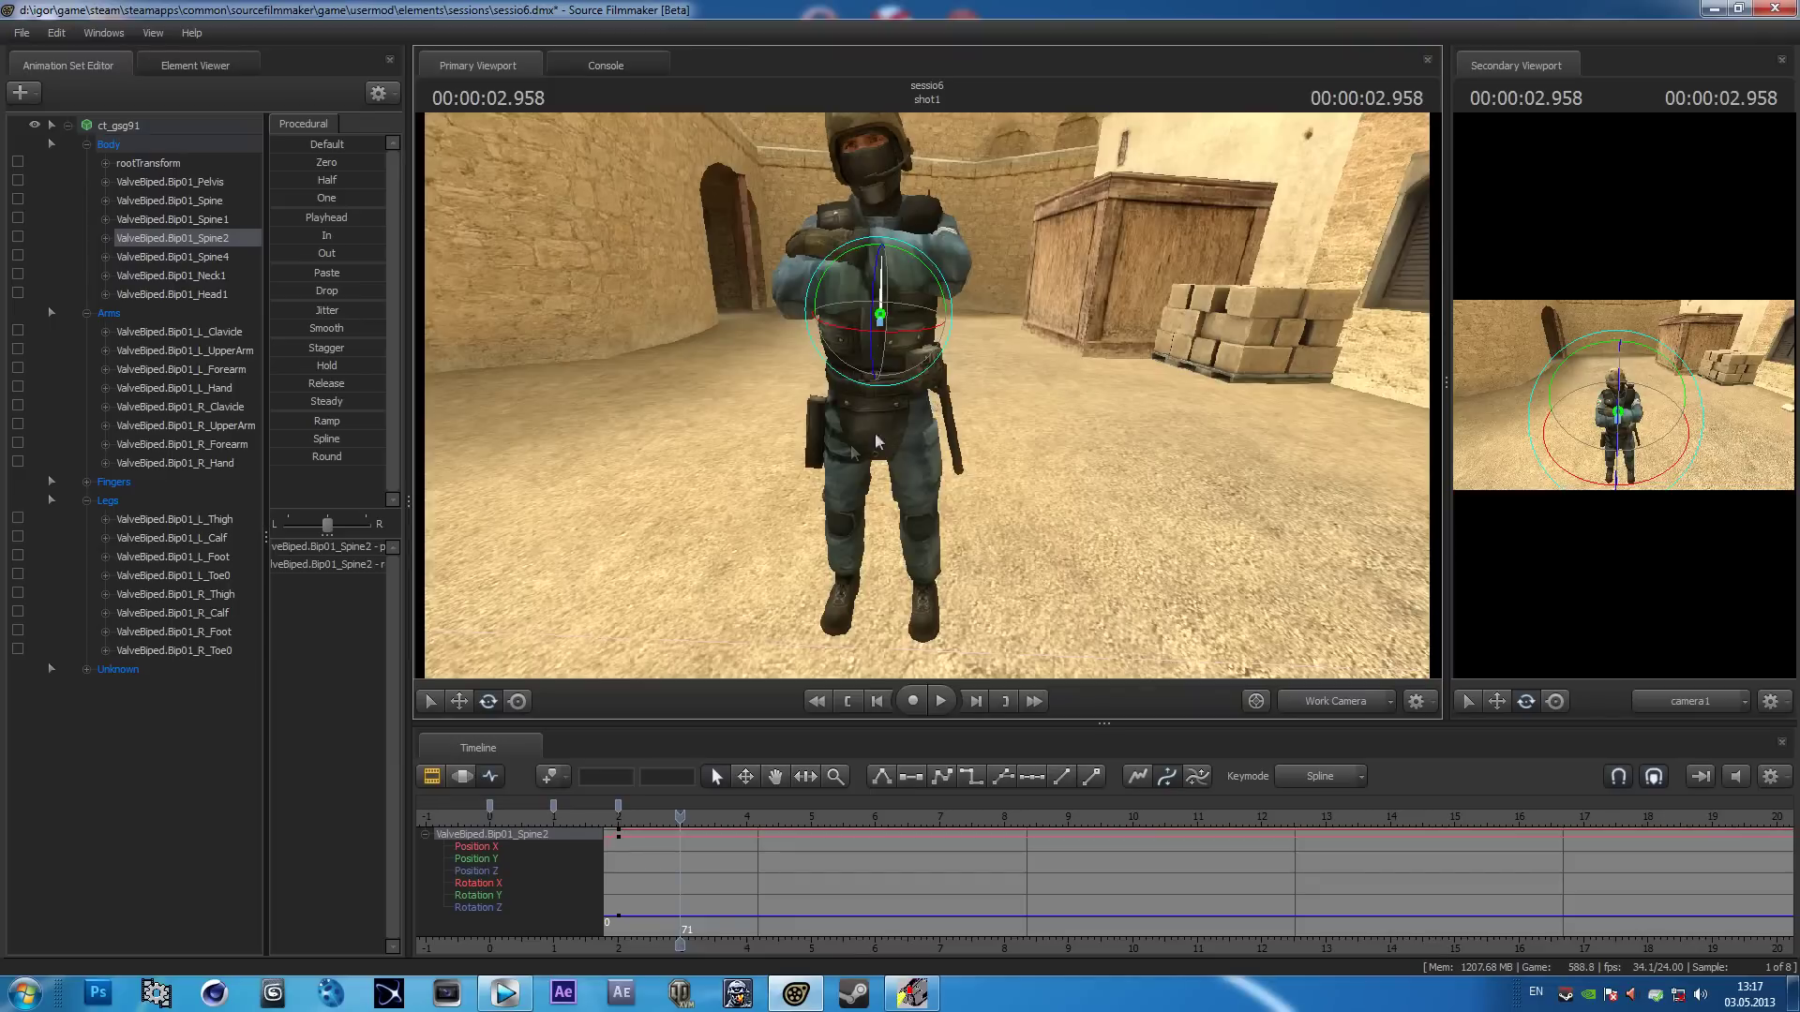
pyautogui.moveTo(990, 449)
pyautogui.keyDown('alt'); pyautogui.mouseDown()
pyautogui.moveTo(923, 398)
pyautogui.moveTo(832, 398)
pyautogui.moveTo(928, 395)
pyautogui.moveTo(892, 358)
pyautogui.mouseUp(); pyautogui.keyUp('alt')
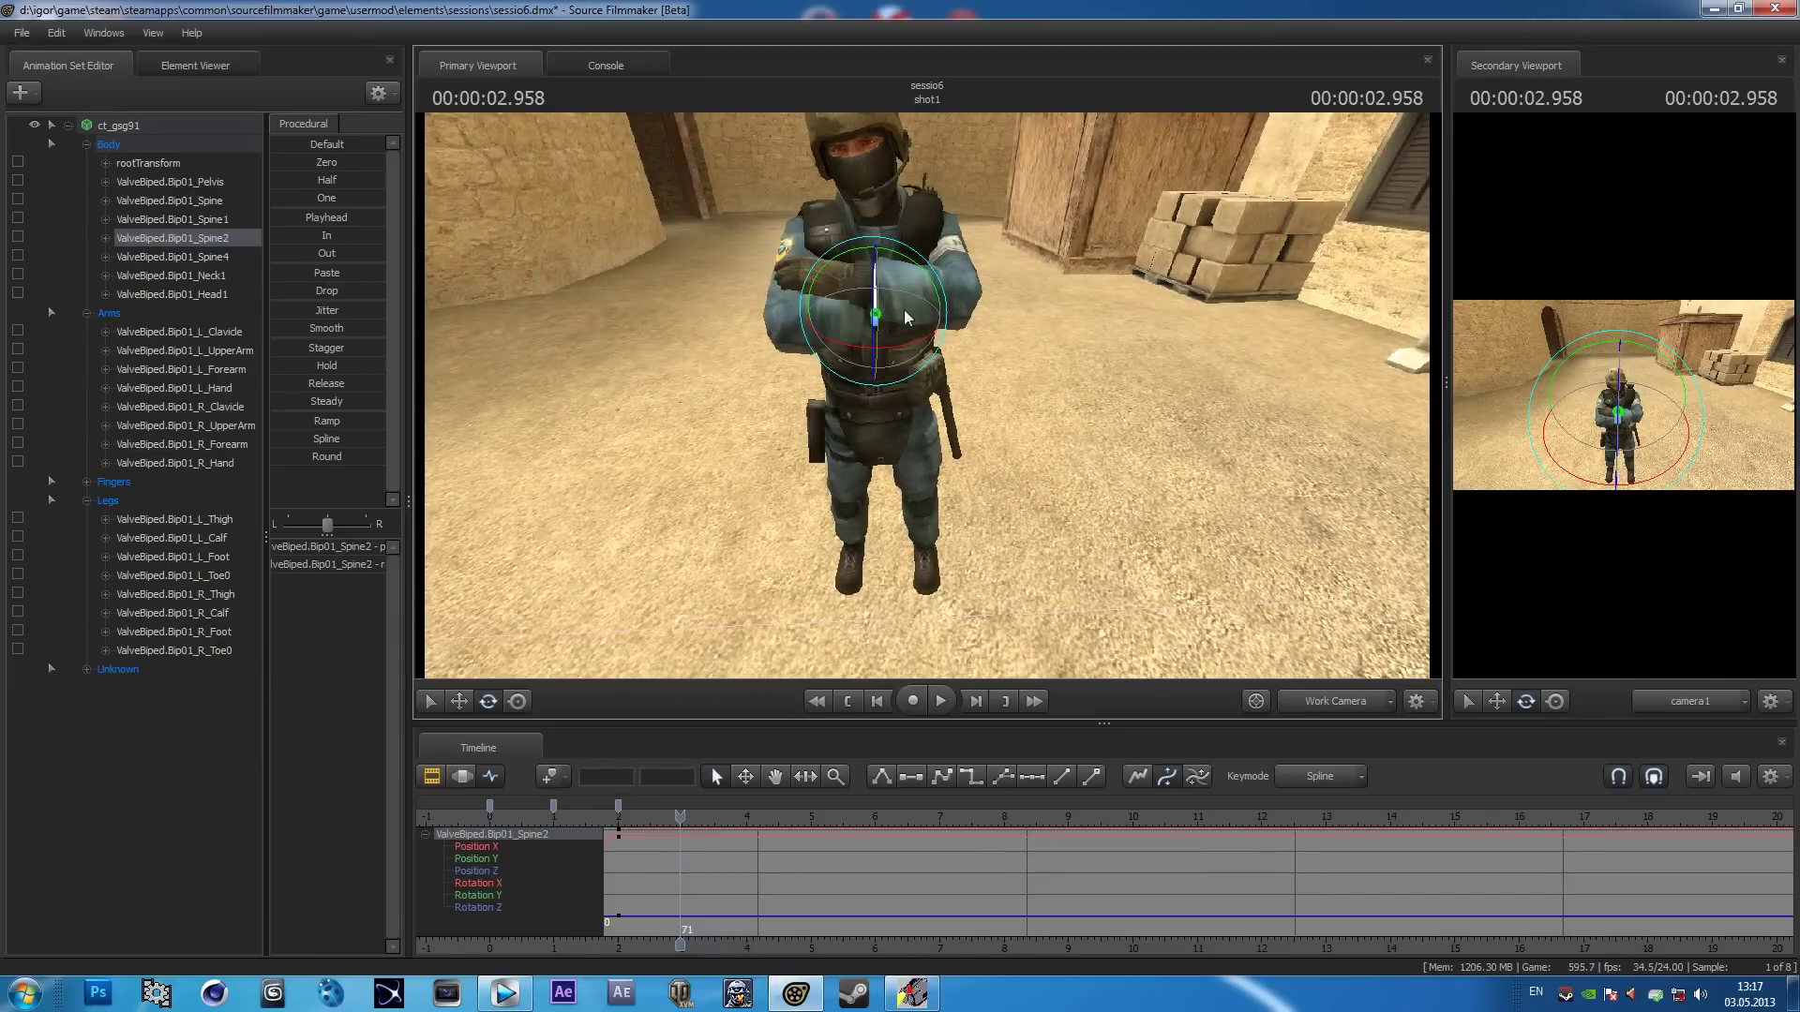
pyautogui.keyDown('alt'); pyautogui.moveTo(1023, 314); pyautogui.dragTo(928, 398); pyautogui.keyUp('alt')
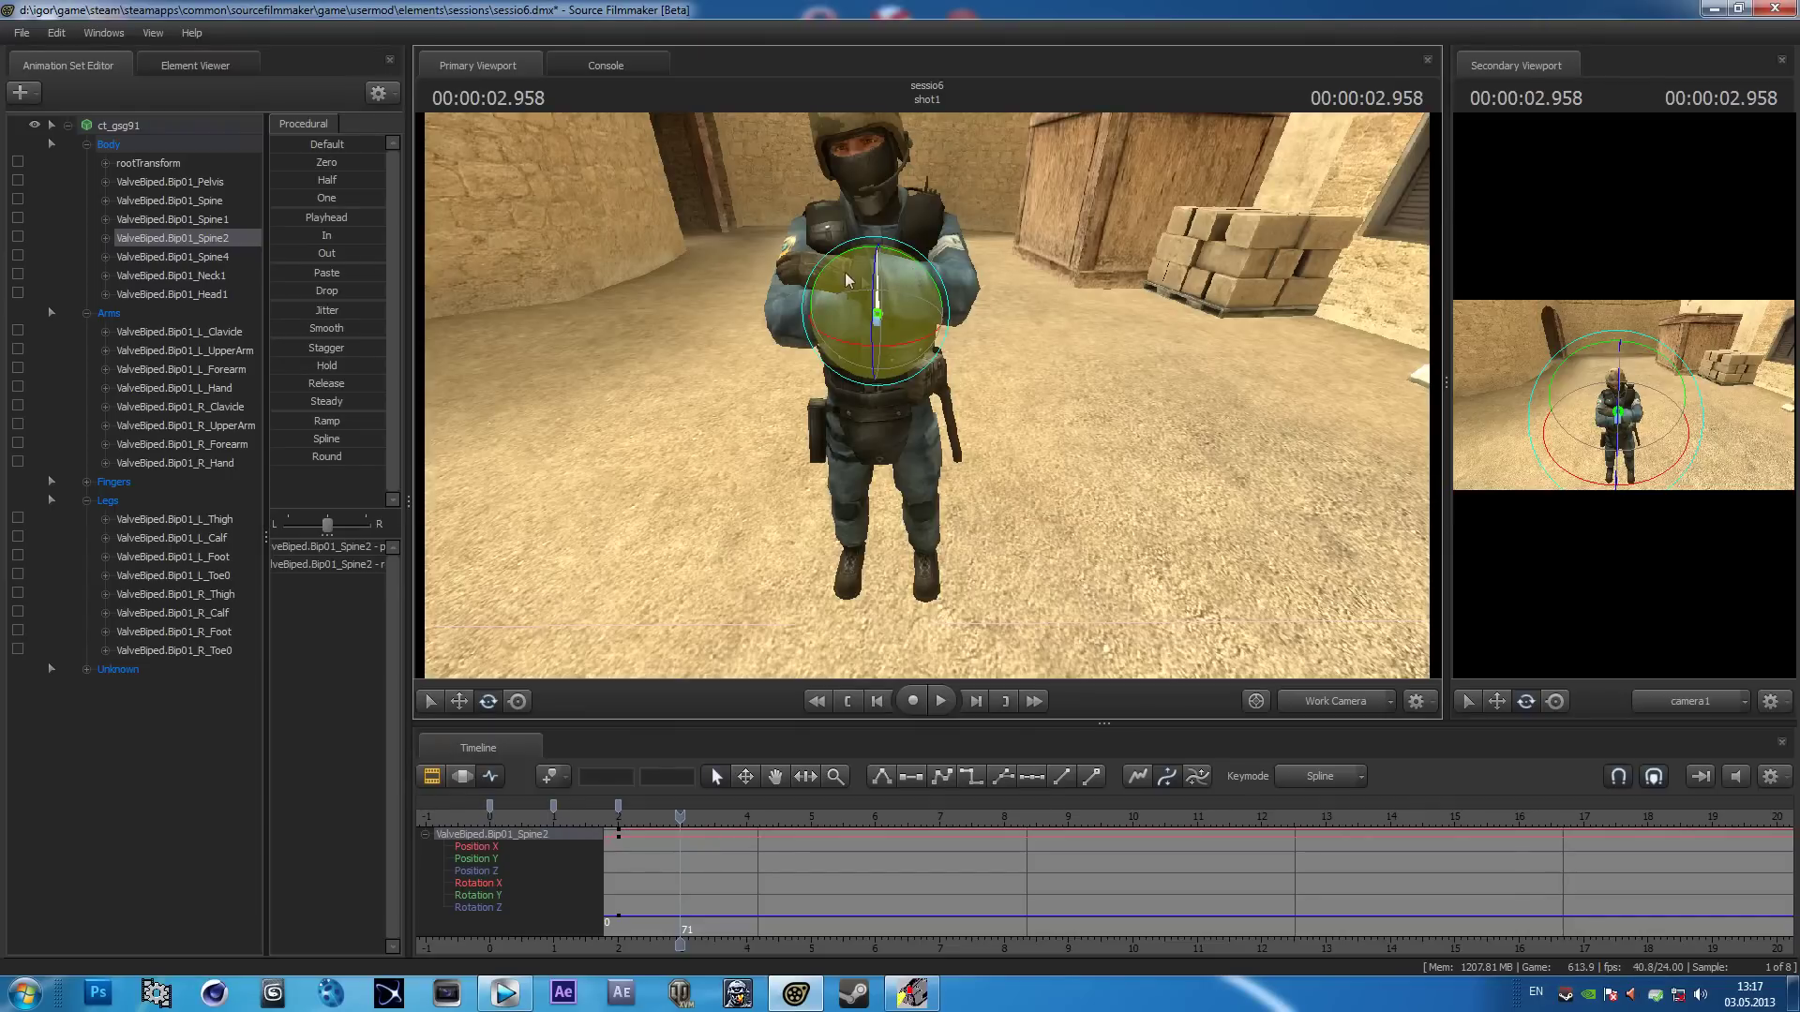
pyautogui.keyDown('alt'); pyautogui.moveTo(841, 405); pyautogui.dragTo(757, 369); pyautogui.keyUp('alt')
pyautogui.keyDown('alt'); pyautogui.moveTo(434, 354); pyautogui.dragTo(932, 399); pyautogui.keyUp('alt')
pyautogui.moveTo(1056, 426)
pyautogui.mouseDown()
pyautogui.moveTo(930, 394)
pyautogui.moveTo(947, 413)
pyautogui.moveTo(849, 360)
pyautogui.moveTo(843, 380)
pyautogui.moveTo(933, 406)
pyautogui.moveTo(1048, 401)
pyautogui.moveTo(940, 400)
pyautogui.mouseUp()
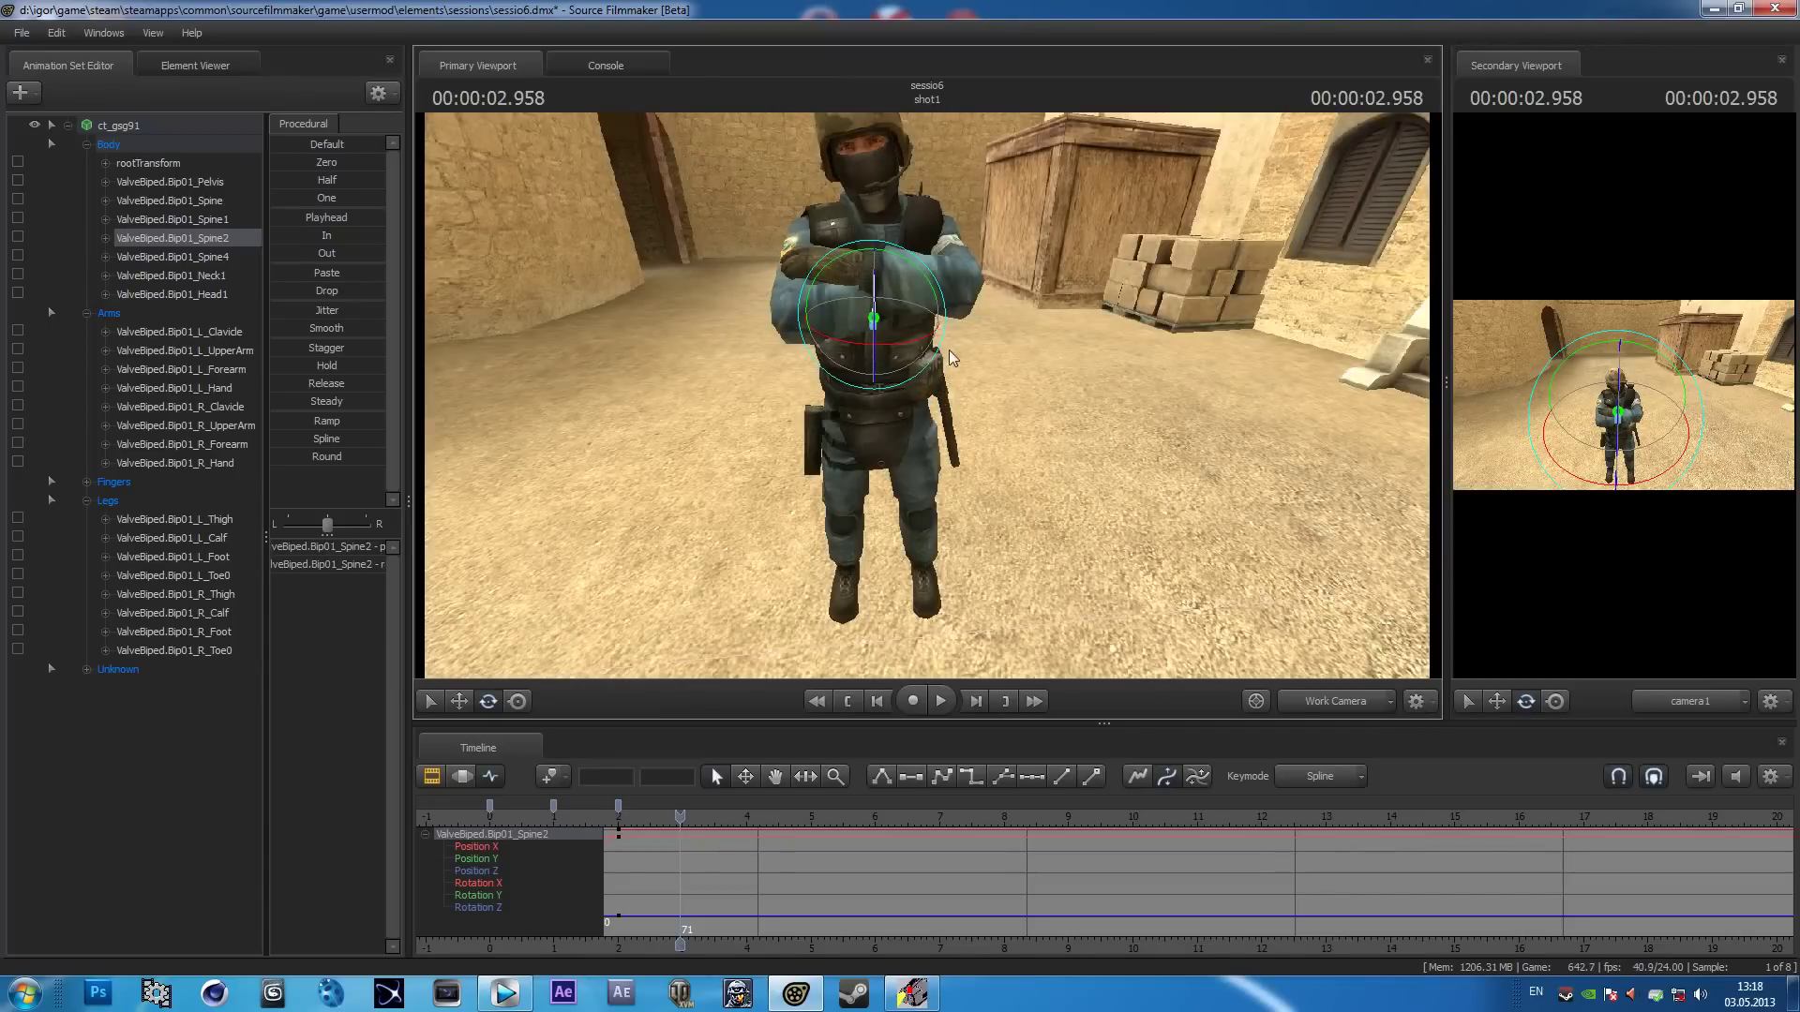